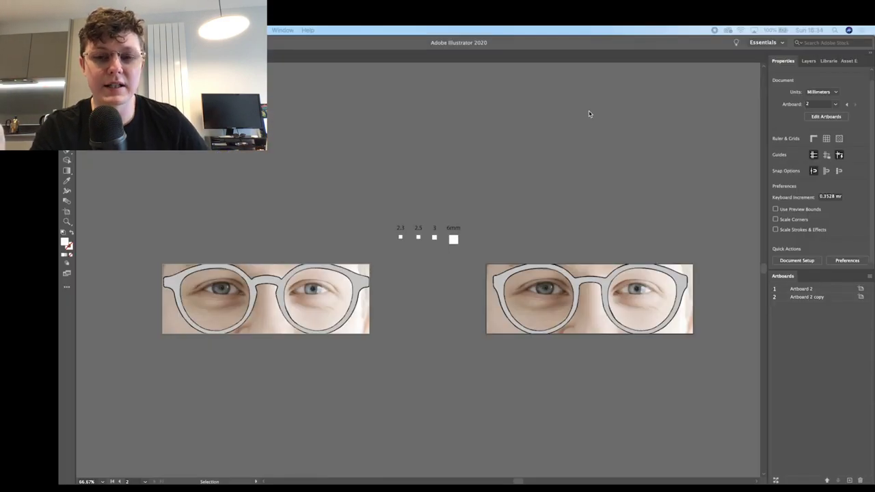
Step: Lock Layer 1 and make Layer 2 the active layer
scroll(524, 181, right, 3)
scroll(524, 181, down, 1)
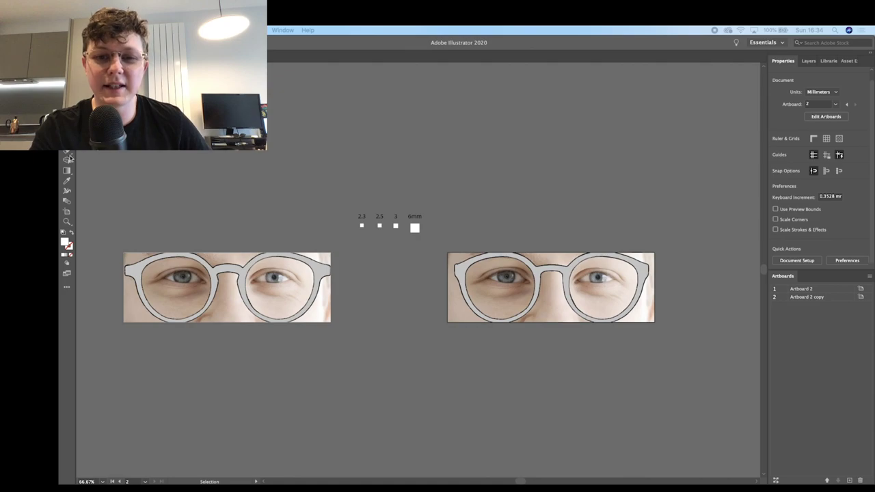
click(809, 61)
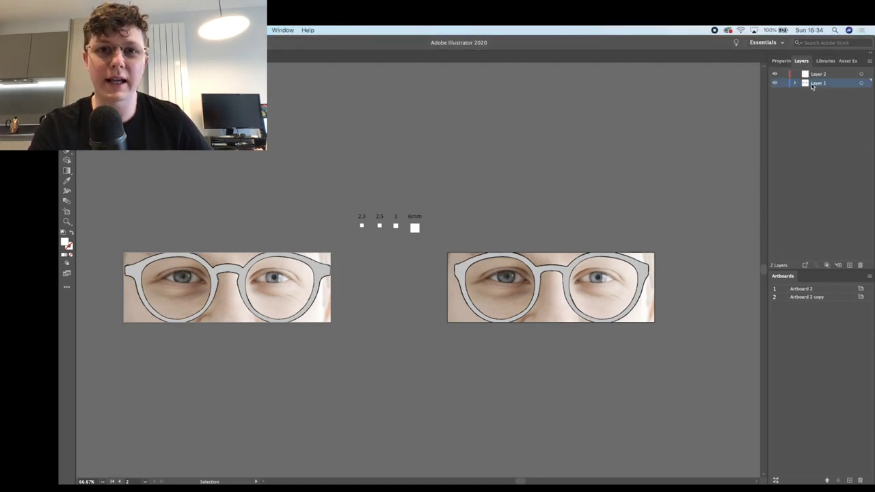
click(825, 76)
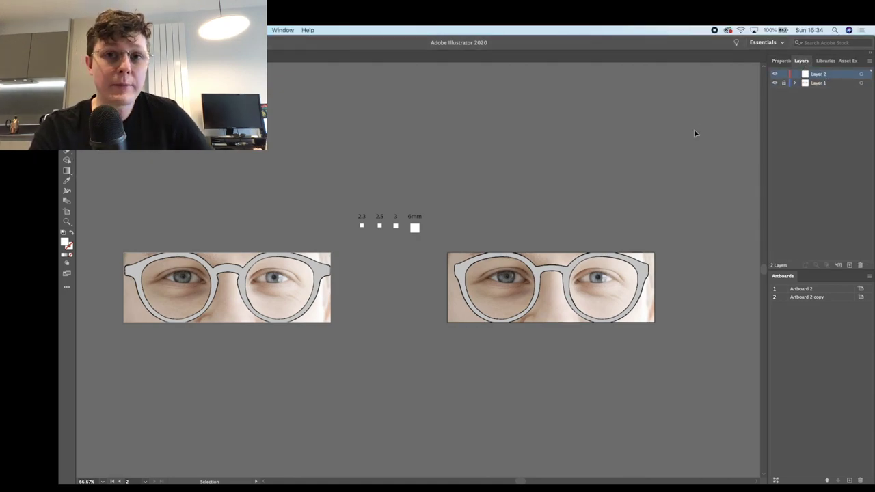
Step: Dim the images on Layer 1, first to 50% and then to a fainter level
double_click(848, 84)
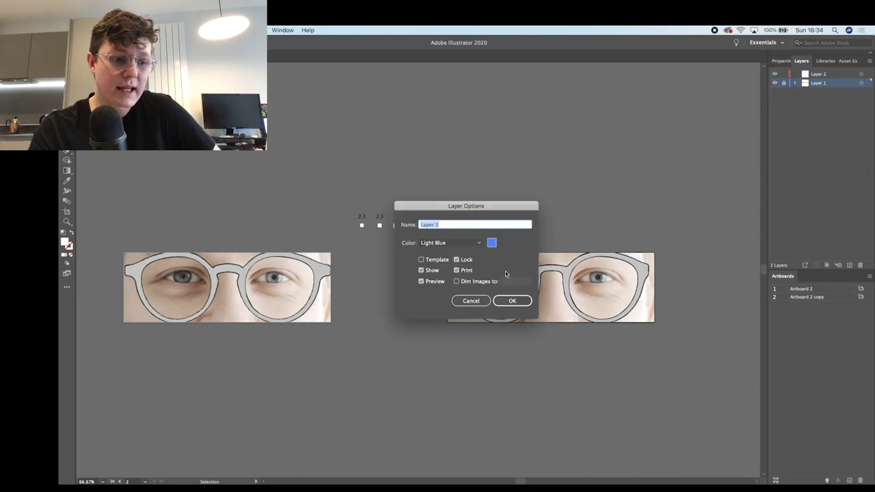
click(456, 281)
click(512, 301)
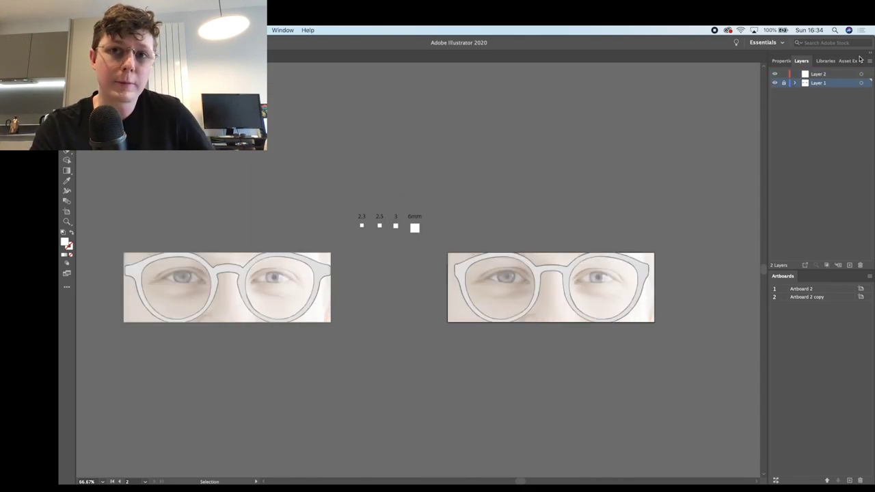
double_click(848, 84)
click(518, 283)
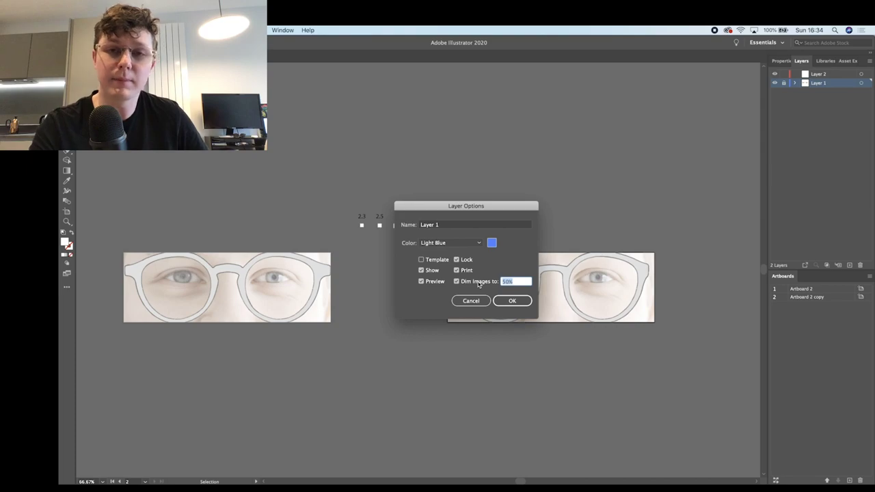
key(Return)
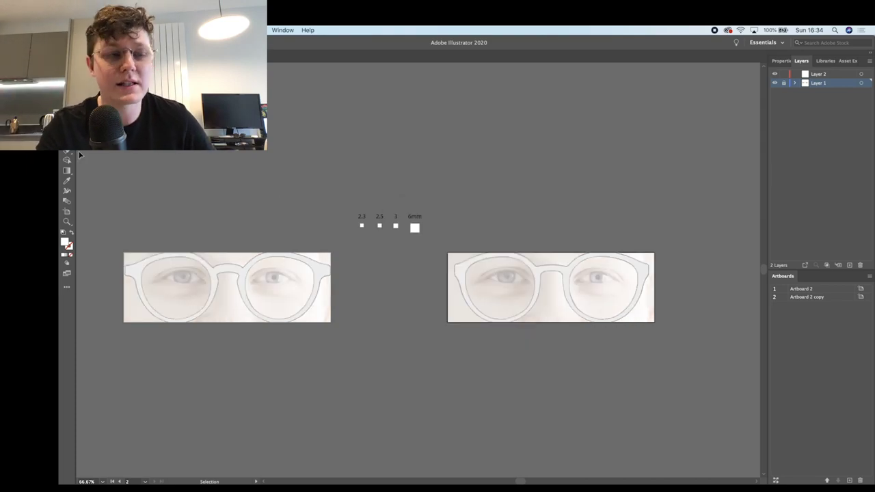
Step: On Layer 2, trace the first artboard's frame with the Pen tool from the bridge centre over the right-hand lens to the upper hinge corner
scroll(582, 302, up, 5)
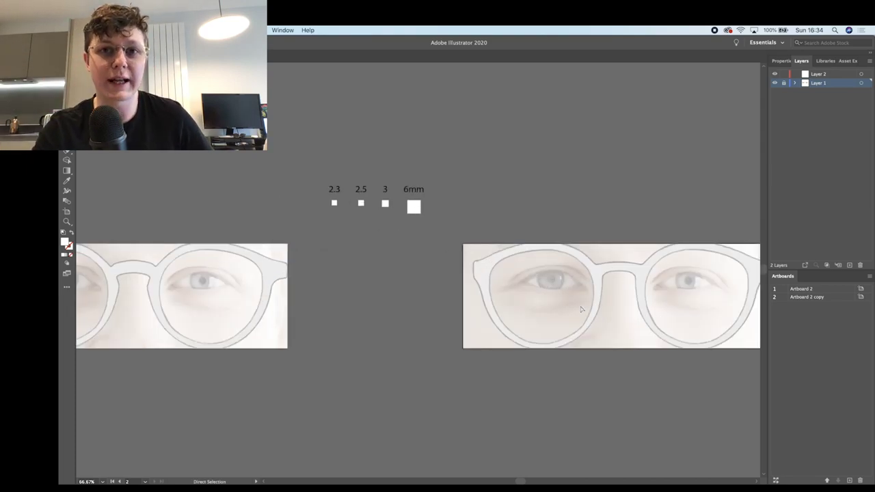
click(824, 74)
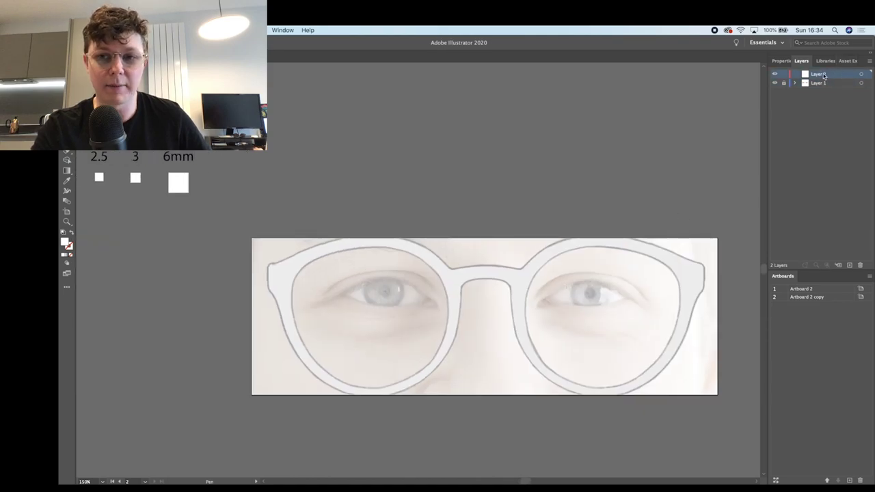
scroll(503, 181, left, 10)
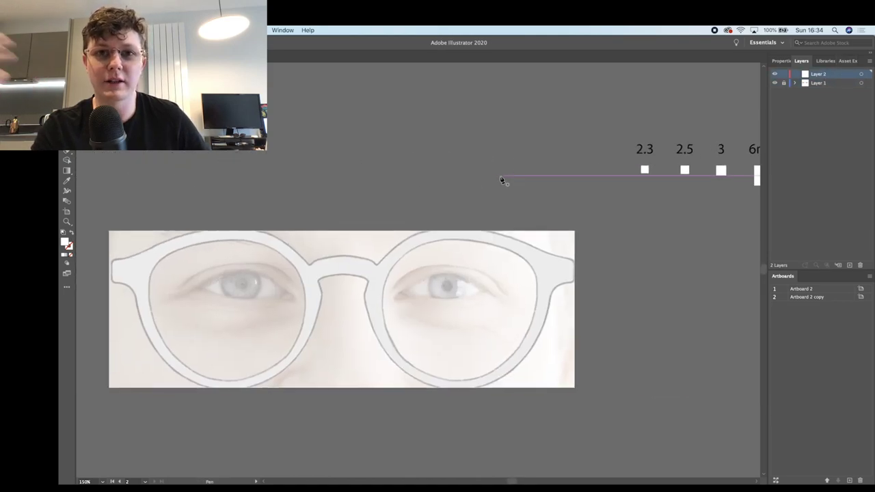
scroll(504, 180, left, 3)
click(376, 256)
drag(388, 254, 388, 253)
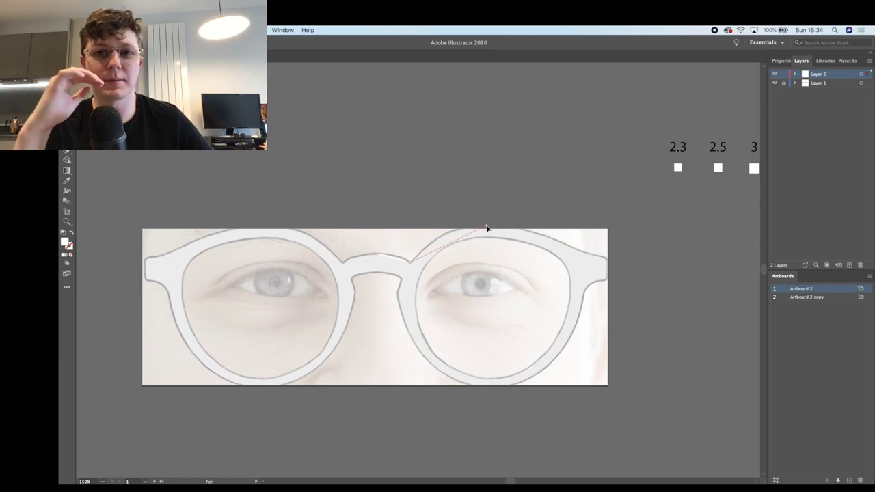
drag(524, 228, 538, 226)
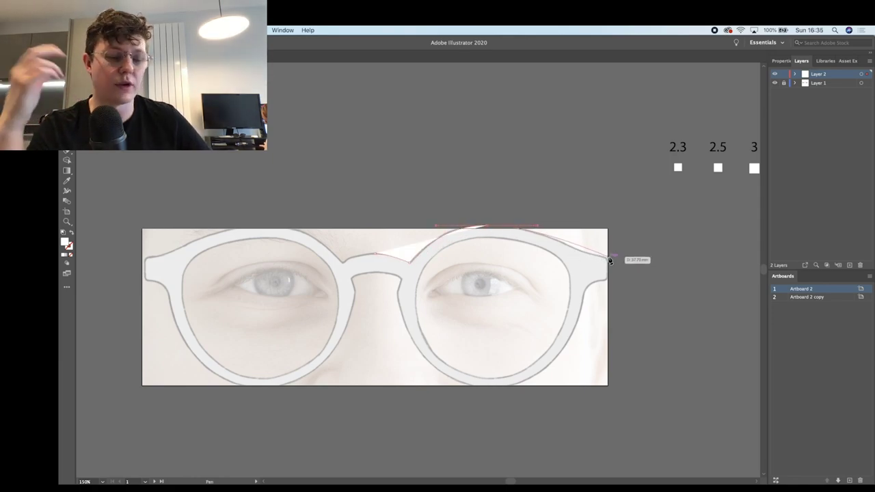
drag(611, 258, 626, 258)
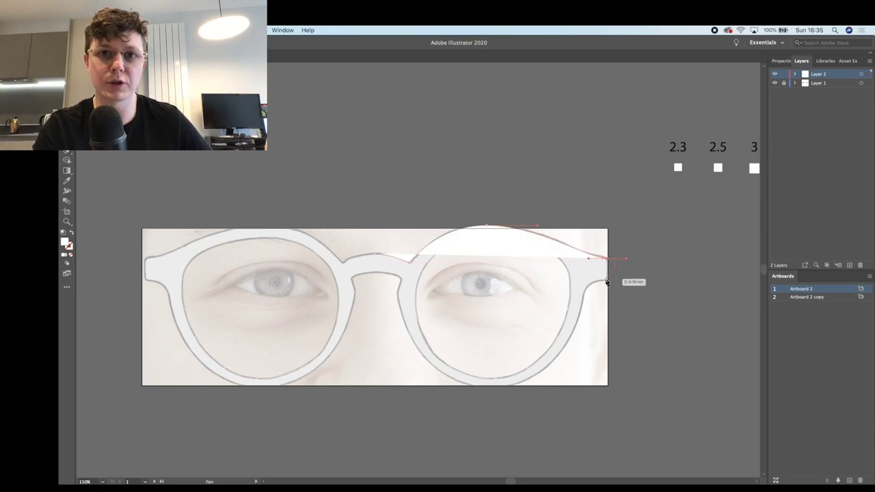
Step: Continue the outline around the hinge end and the bottom of the right-hand rim, up to the nose side beneath the bridge
click(607, 283)
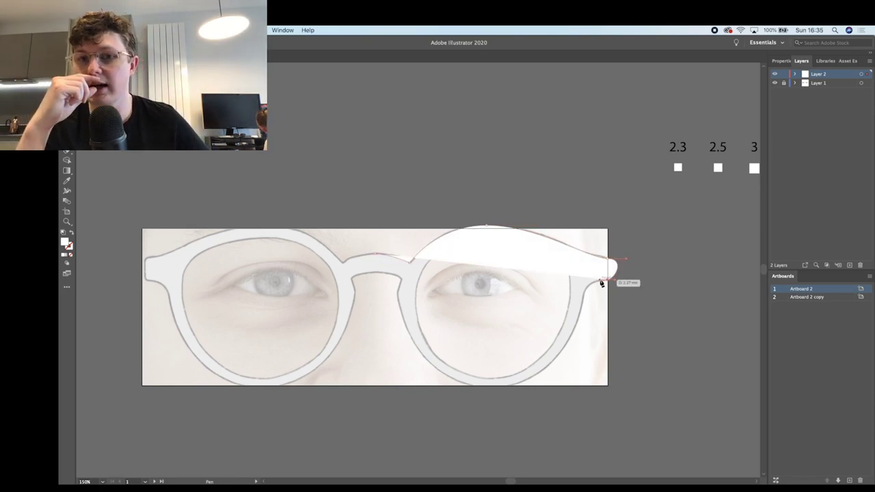
drag(586, 298, 584, 301)
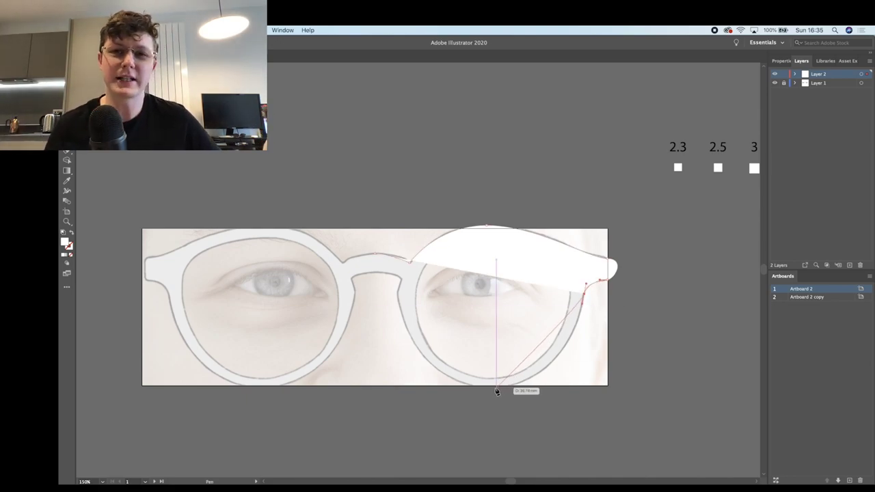
drag(494, 391, 421, 391)
drag(397, 297, 396, 294)
click(401, 279)
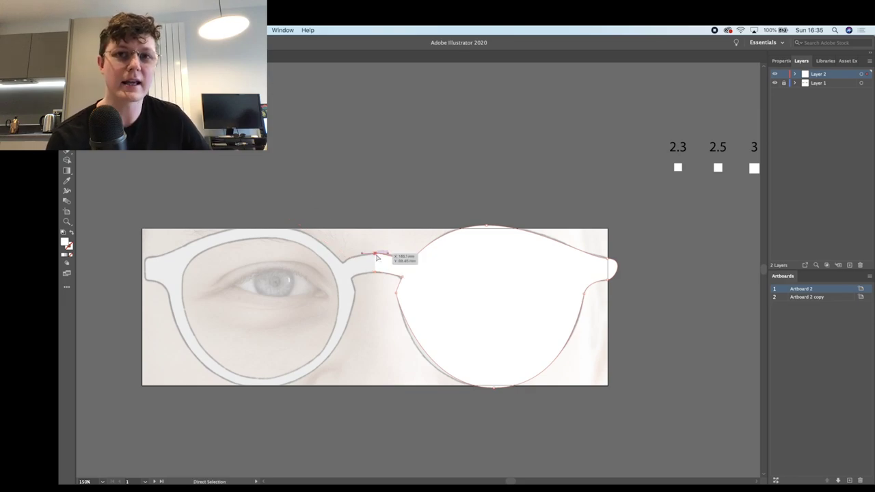
Step: Adjust the curve handles at the bridge and along the lower rim so the outline follows the frame image
drag(388, 255, 398, 304)
click(402, 233)
click(402, 279)
click(396, 294)
drag(421, 391, 415, 390)
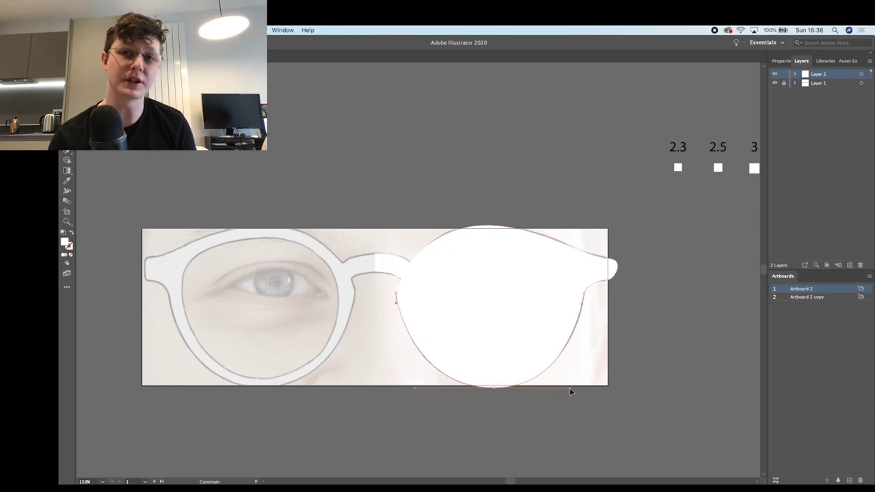
drag(582, 308, 583, 311)
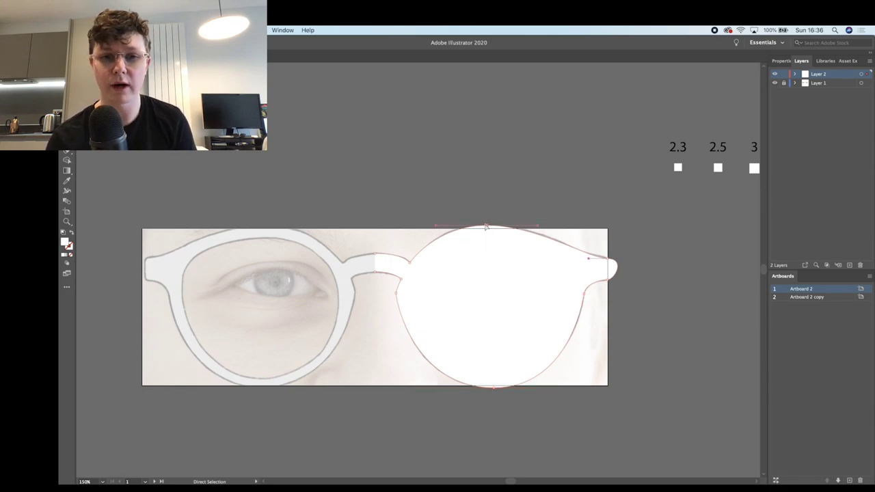
Step: Refine the handles of the rim's top anchor and upper hinge corner to fit the outer brow curve
drag(538, 229, 545, 226)
drag(589, 259, 570, 254)
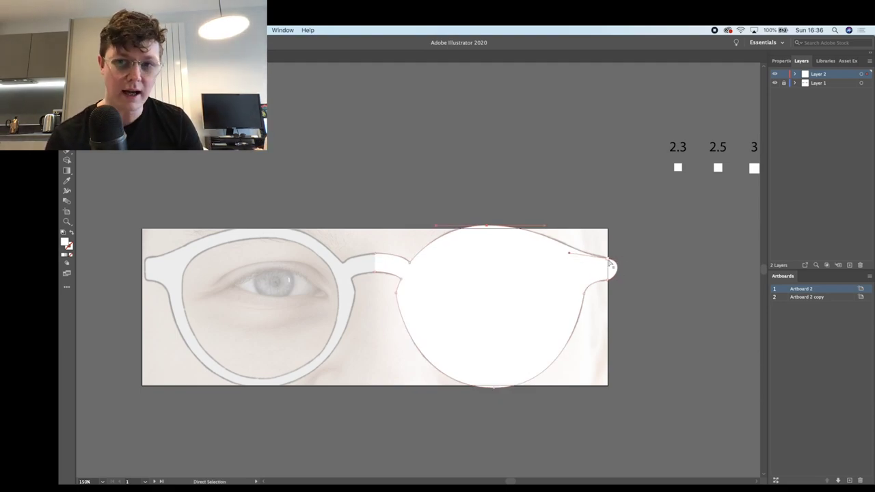
key(super+equal)
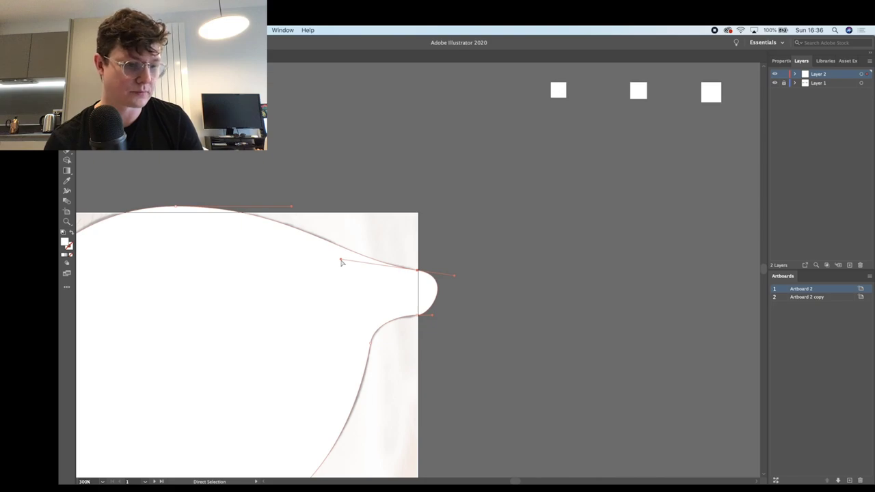
drag(340, 262, 334, 260)
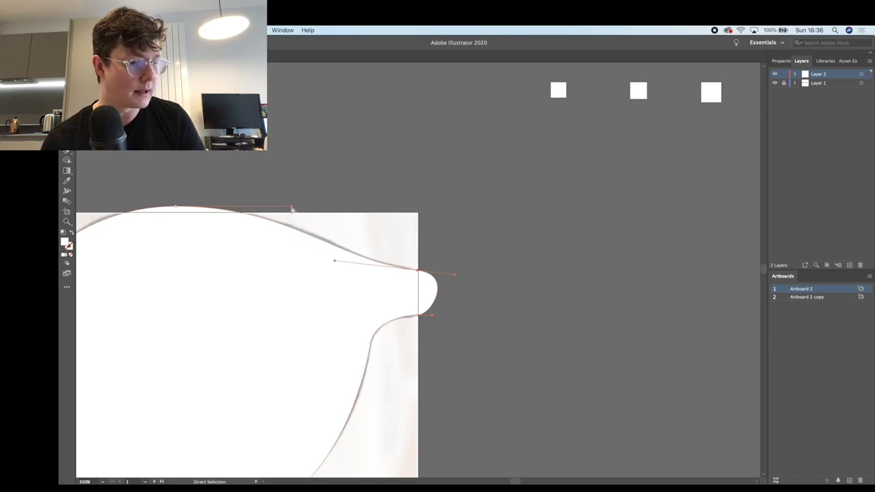
scroll(301, 210, left, 5)
scroll(301, 209, left, 7)
drag(505, 238, 501, 238)
drag(472, 184, 480, 185)
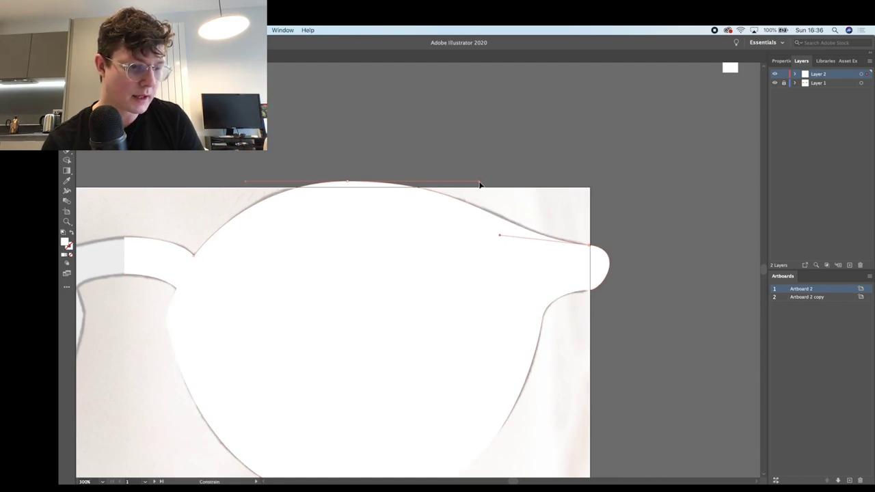
Step: Lengthen the top anchor's bridge-side handle slightly to fit the inner brow curve, and deselect the outline
scroll(406, 187, left, 4)
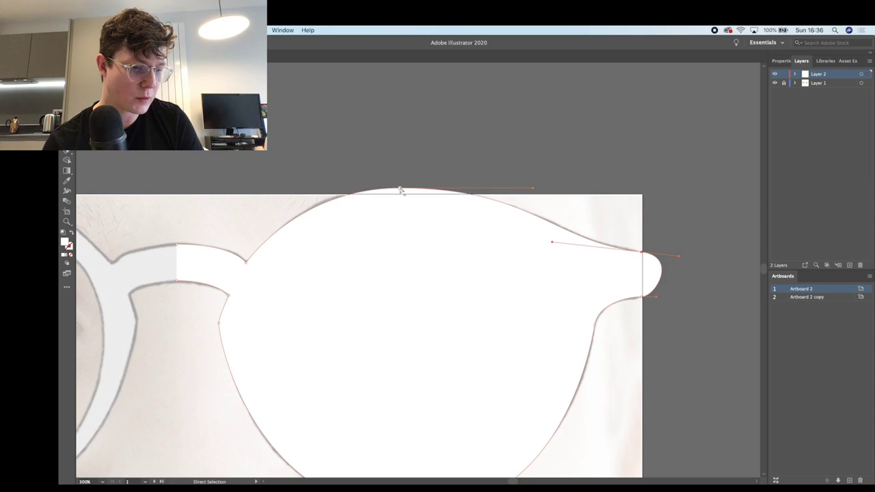
click(401, 188)
drag(298, 189, 293, 189)
scroll(311, 288, left, 4)
scroll(311, 288, down, 2)
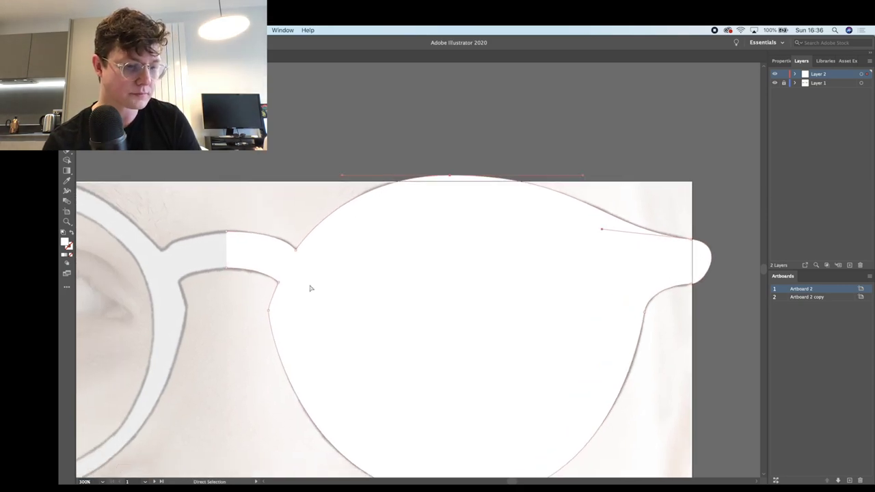
key(super+minus)
scroll(310, 288, down, 1)
scroll(311, 287, down, 3)
click(321, 182)
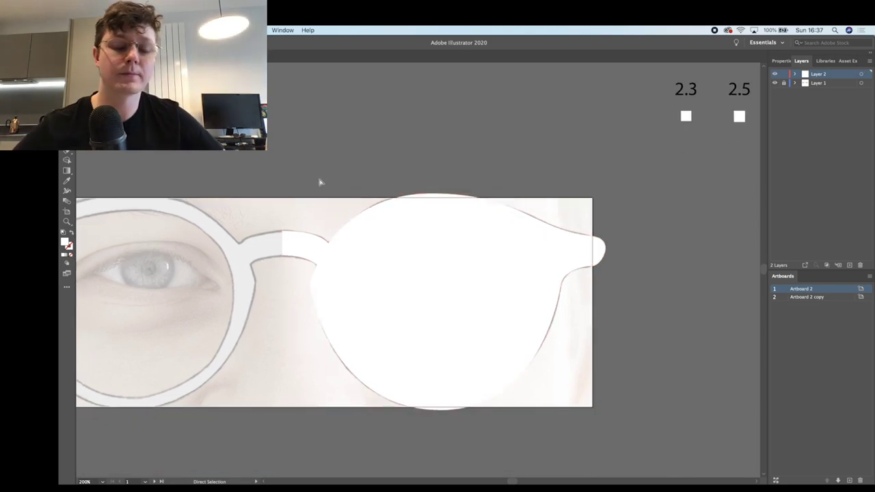
Step: Select the traced half-frame outline and remove its fill
key(v)
click(420, 297)
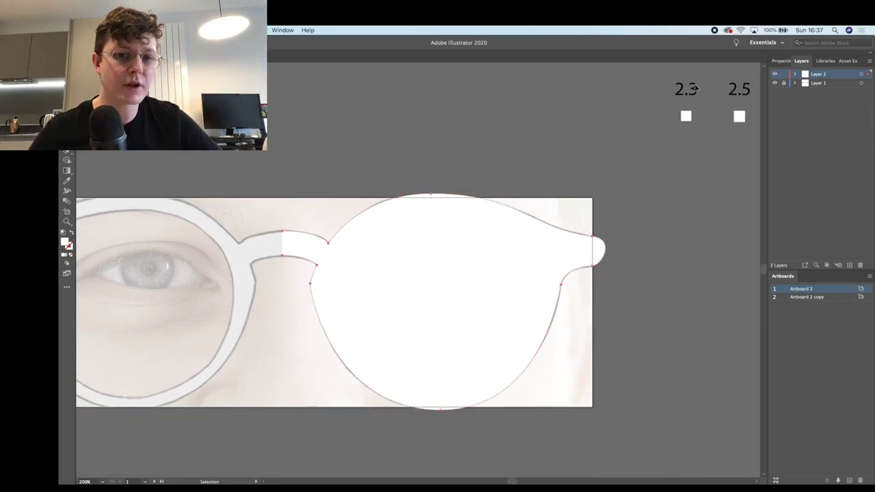
click(782, 60)
click(776, 154)
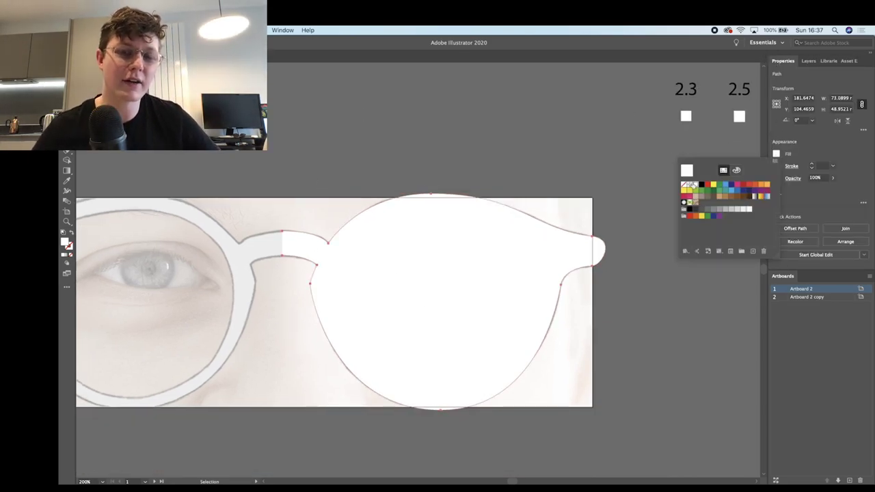
click(686, 185)
Step: Set the outline's stroke weight to 0.75 and deselect it
click(786, 166)
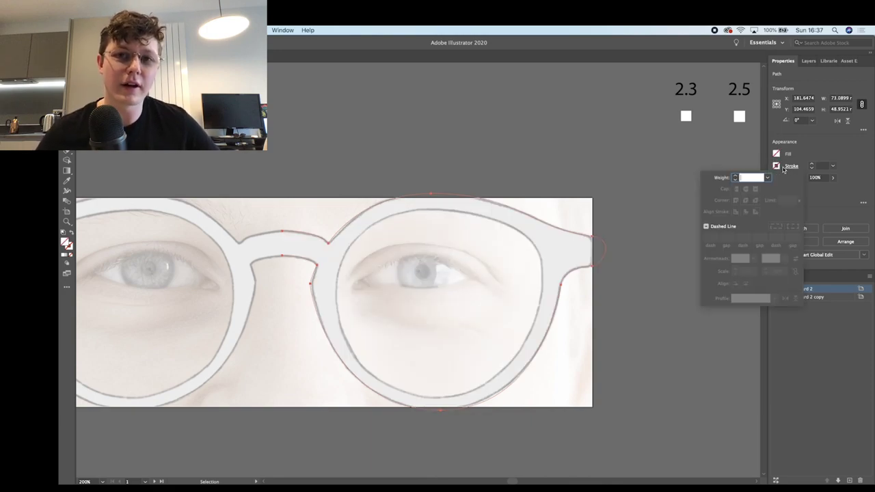
click(735, 176)
click(735, 176)
click(736, 176)
click(684, 176)
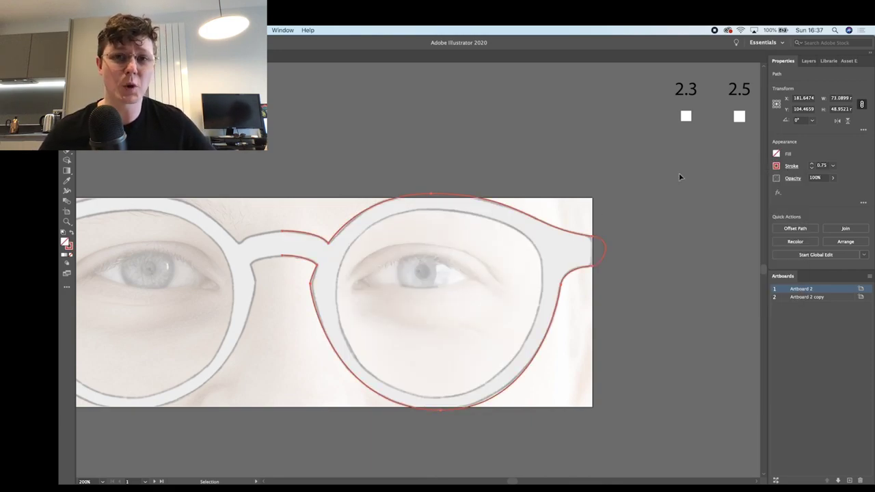
click(453, 159)
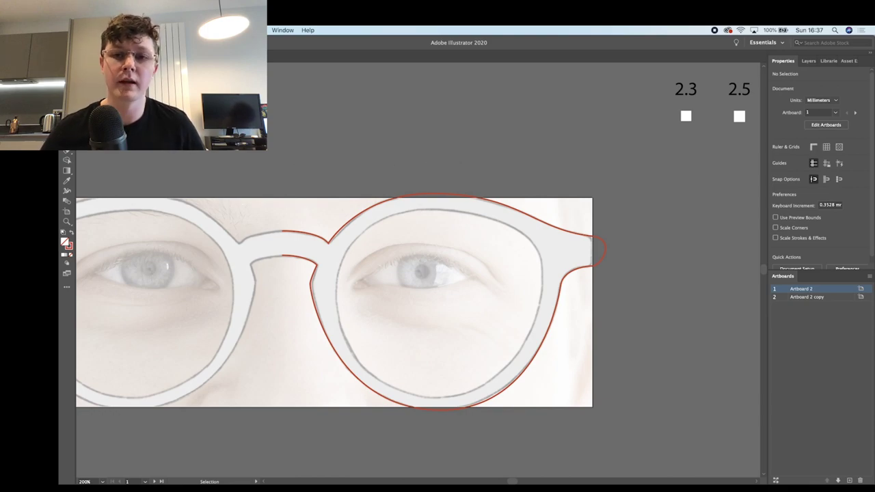
key(p)
drag(433, 210, 461, 210)
key(super+z)
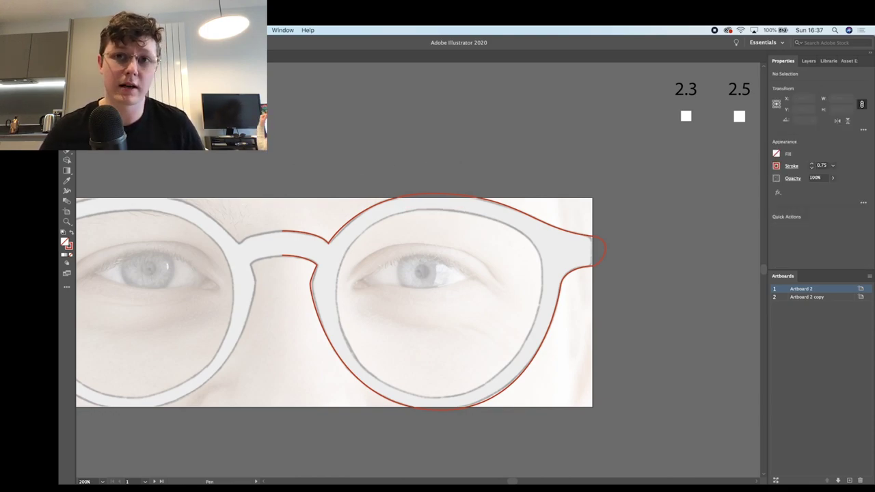
Step: Convert the two hinge-end anchors to corner points with the Anchor Point tool so the outer edge between them is straight
key(super+equal)
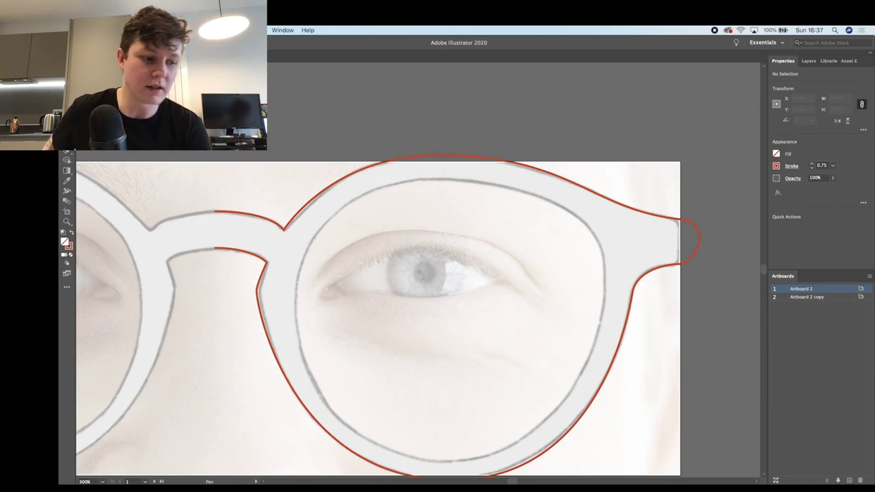
mouse_move(284, 230)
mouse_down()
mouse_move(300, 226)
mouse_move(283, 231)
mouse_up()
click(283, 231)
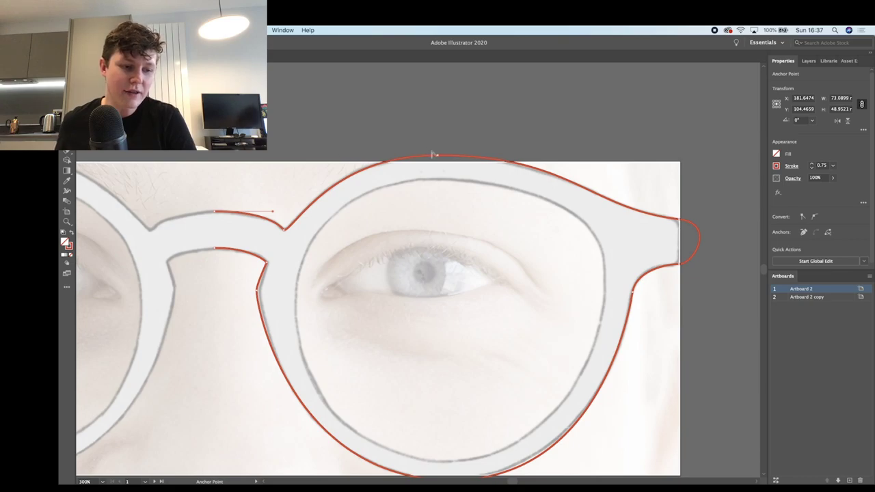
click(679, 220)
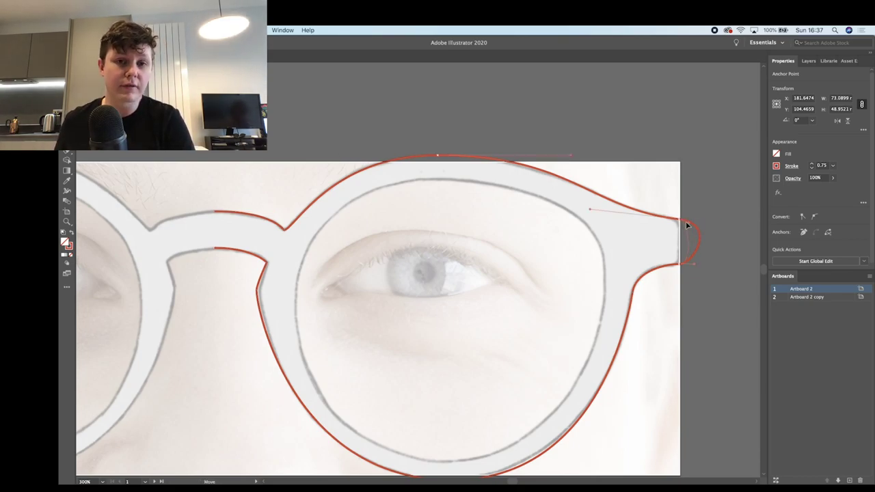
click(680, 265)
scroll(681, 266, down, 2)
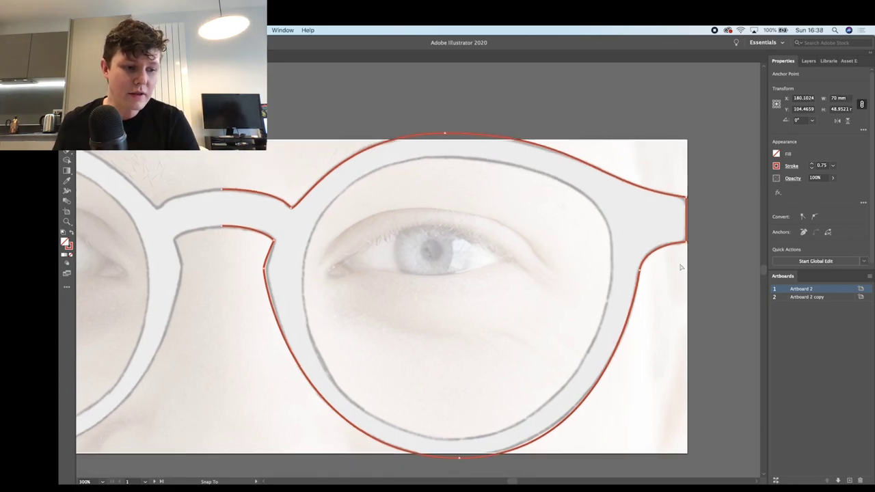
Step: Move the outline's bottom anchor up slightly and shift the two nose-side anchors inward to follow the frame edge in the photo
scroll(459, 454, down, 1)
click(462, 456)
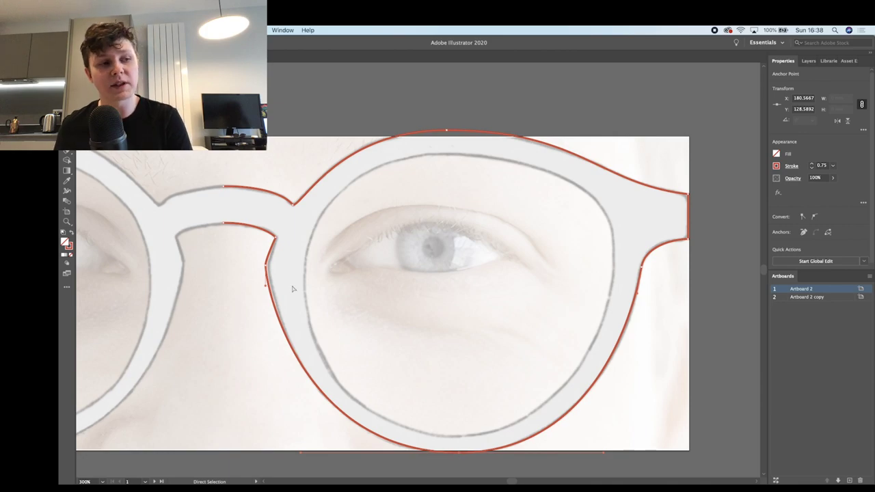
click(266, 268)
click(277, 239)
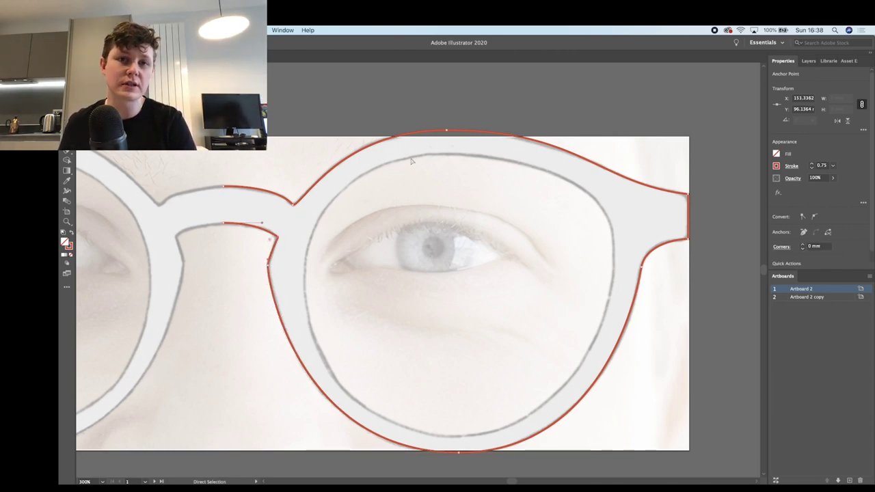
Step: Lower the outline's top brow anchor slightly towards the photo's frame edge and deselect the path
click(448, 132)
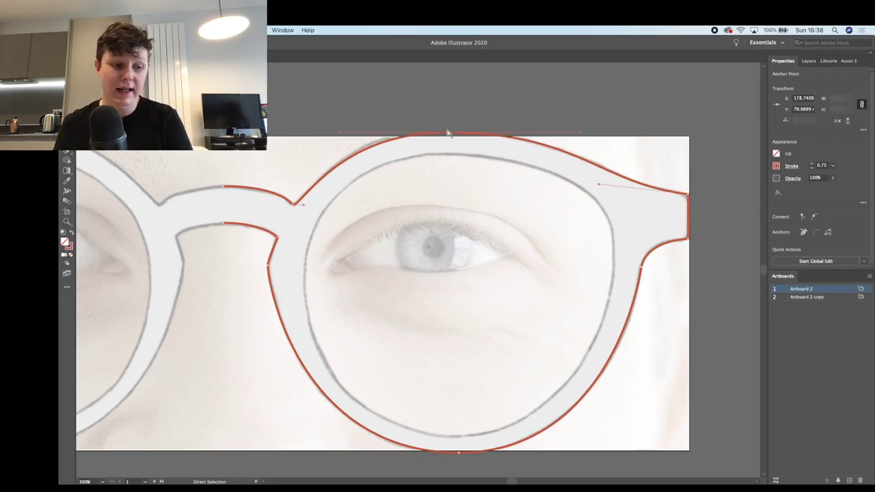
drag(447, 132, 448, 132)
key(super+plus)
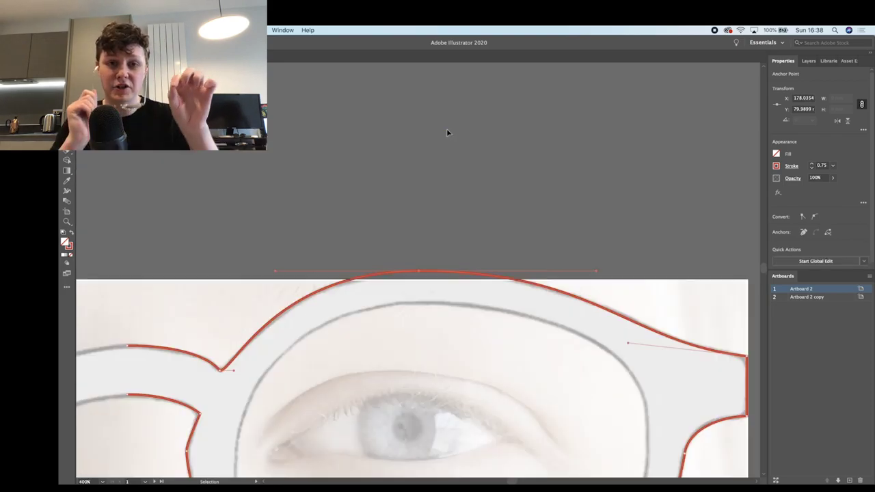
drag(419, 273, 419, 276)
click(419, 257)
scroll(420, 258, down, 1)
scroll(420, 258, right, 1)
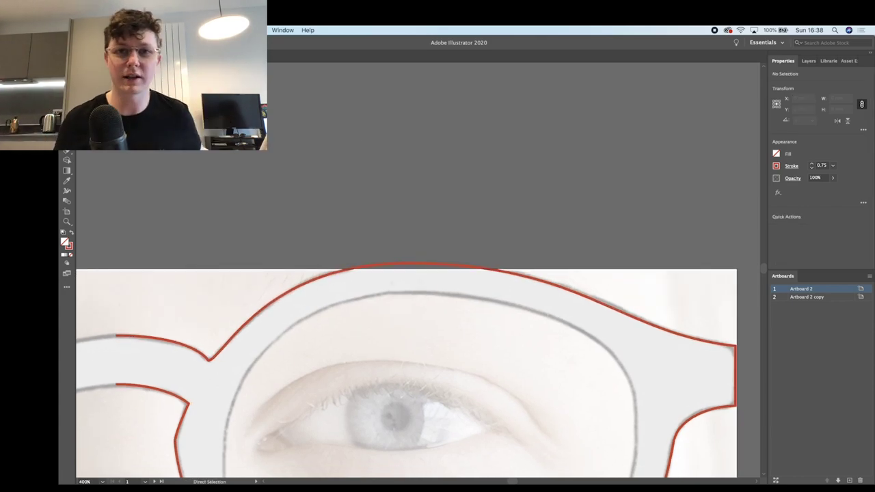
Step: Nudge the top brow anchor down and shorten the upper hinge anchor's handle to fit the curve, and deselect the outline
click(257, 30)
click(297, 368)
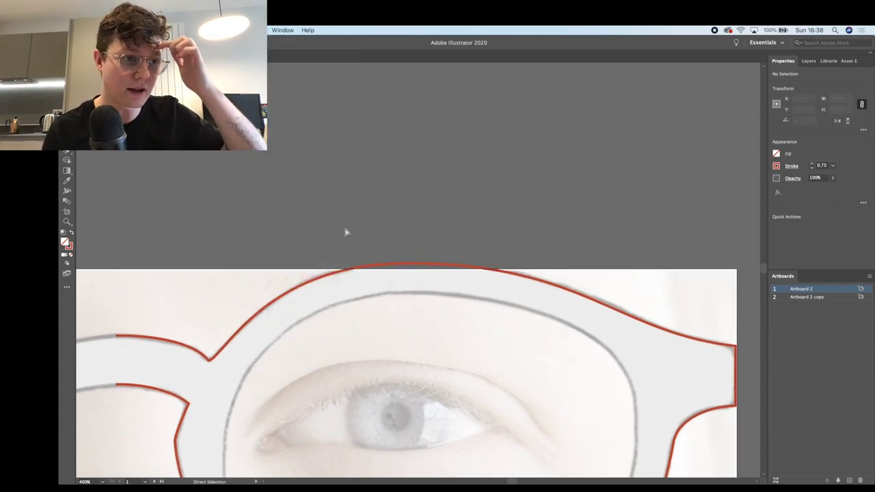
click(406, 263)
drag(409, 263, 409, 266)
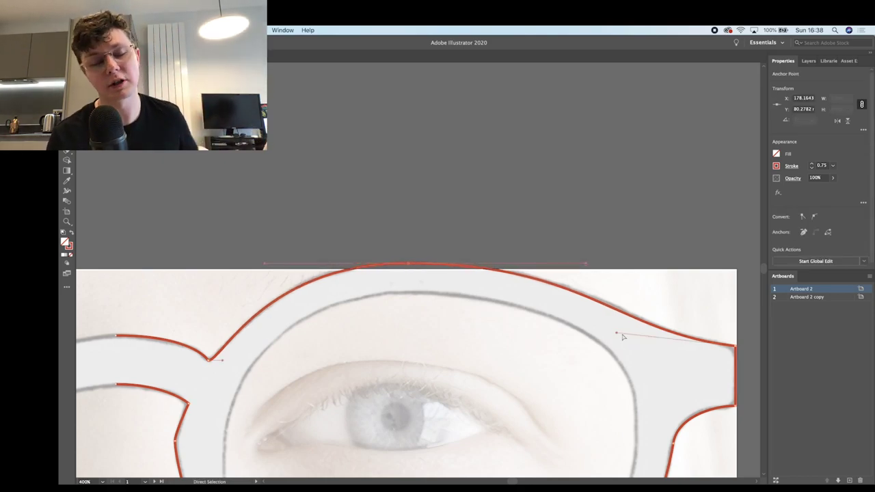
drag(616, 334, 622, 331)
click(571, 223)
Step: Turn the notch anchor between bridge and brow into a sharp corner and move it slightly down to the photo's corner
key(super+0)
scroll(571, 223, right, 3)
scroll(572, 223, up, 2)
click(421, 241)
key(super+equal)
key(super+equal)
key(super+equal)
key(super+equal)
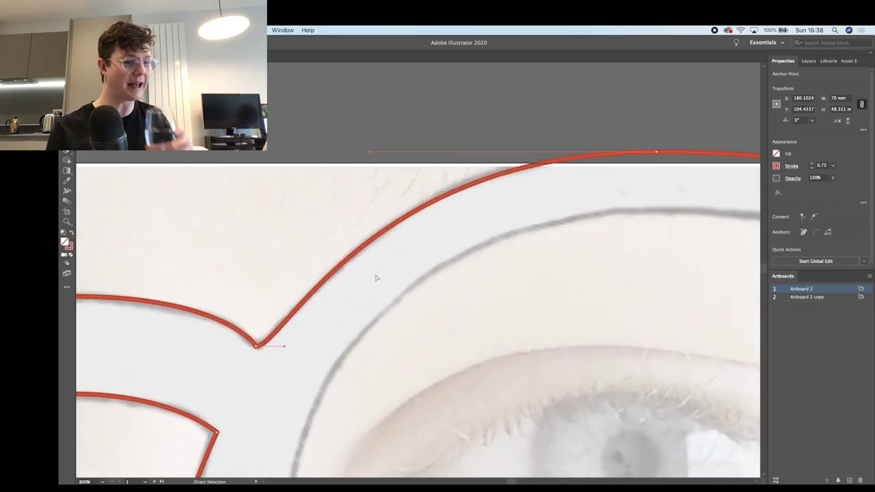
scroll(375, 277, left, 3)
scroll(375, 277, down, 2)
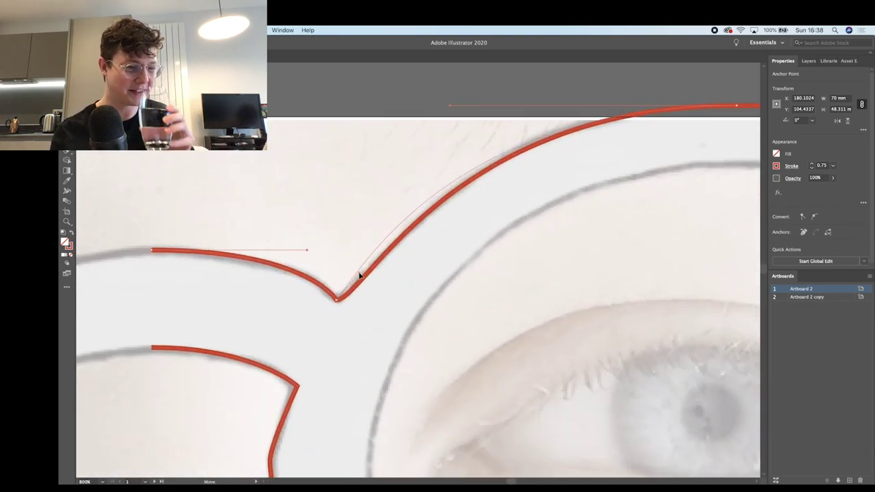
click(336, 300)
drag(336, 301, 338, 306)
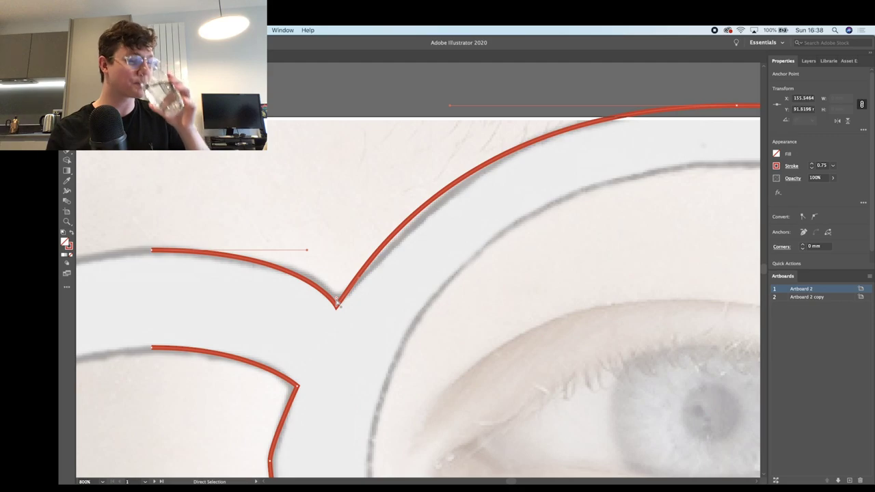
Step: Lengthen the upper bridge handle, shorten the top anchor's bridge-side handle and reshape the brow curve to follow the photo
drag(304, 251, 322, 253)
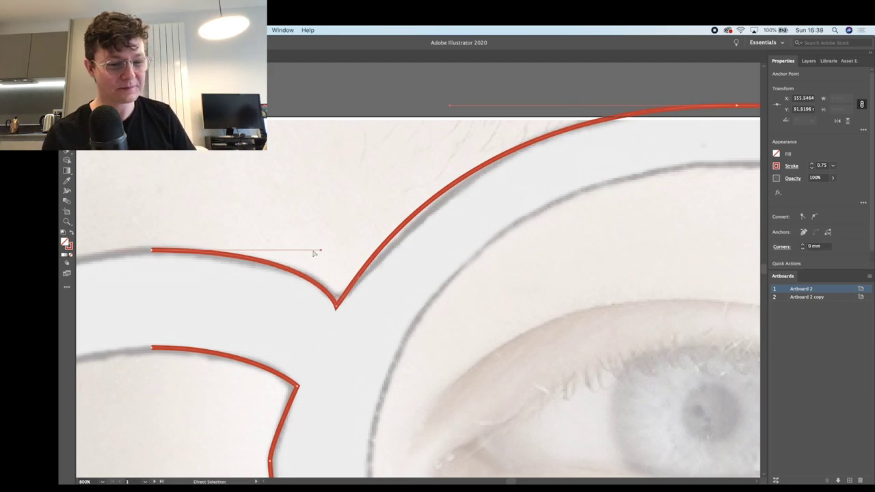
drag(338, 308, 339, 307)
drag(451, 108, 487, 106)
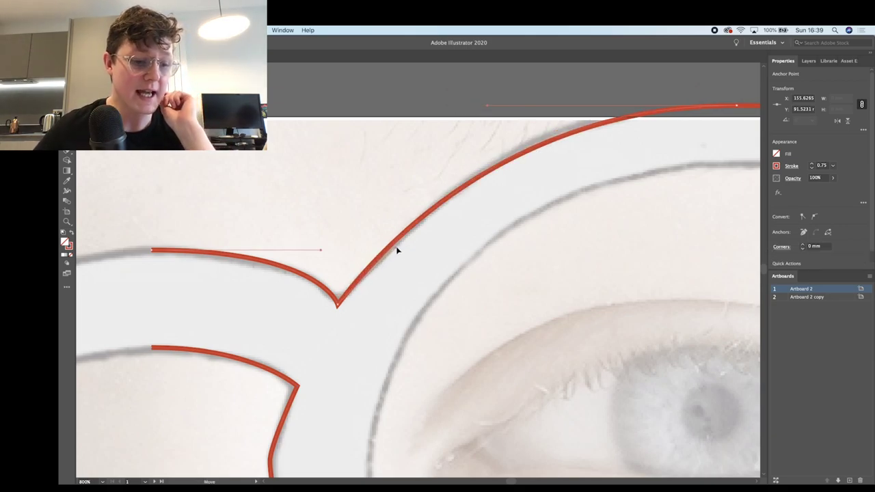
drag(403, 236, 391, 252)
click(401, 207)
key(v)
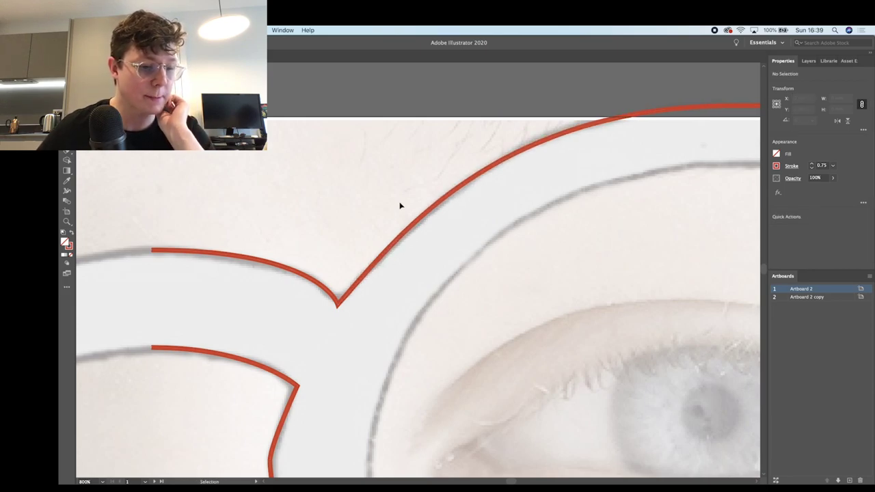
Step: Shorten the upper bridge anchor's handle slightly so the bridge curve follows the photo down to the notch
key(super+minus)
key(super+minus)
key(super+minus)
key(super+minus)
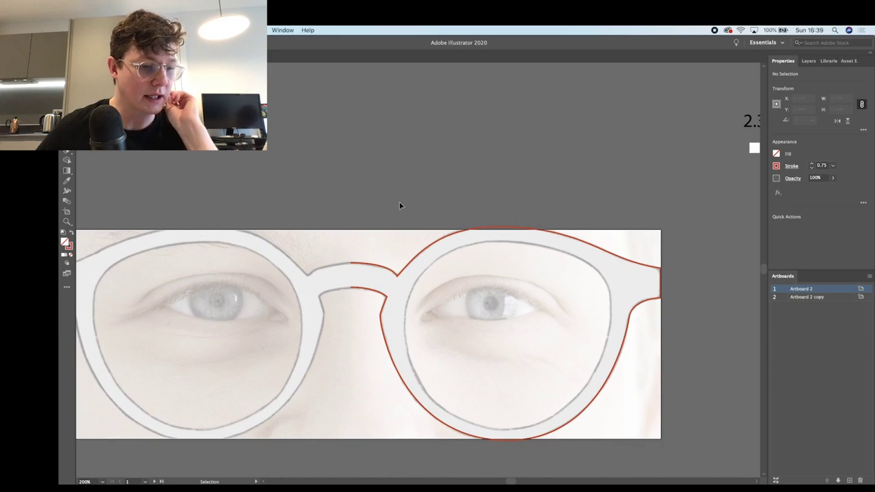
key(super+plus)
key(super+plus)
key(super+plus)
click(352, 285)
drag(340, 249, 330, 248)
click(353, 288)
Step: Round the lower bridge corner and the bridge-to-brow notch, the notch with a radius of about 0.72 mm, and deselect the outline
click(322, 351)
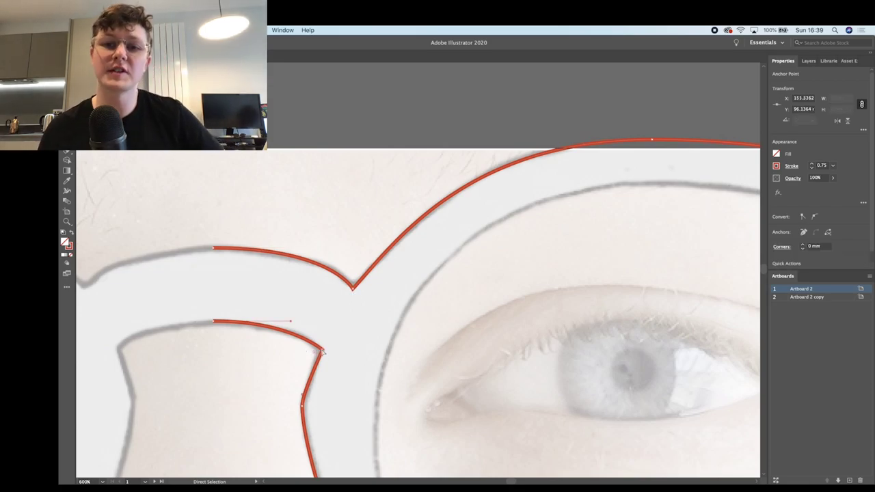
drag(316, 355, 301, 357)
click(352, 289)
drag(353, 285, 352, 277)
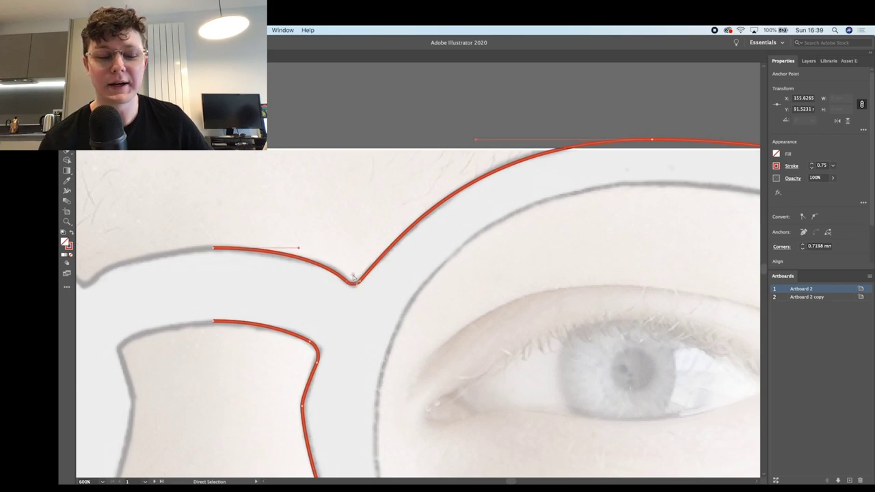
key(super+minus)
key(super+minus)
key(super+minus)
scroll(353, 277, right, 2)
click(303, 182)
key(v)
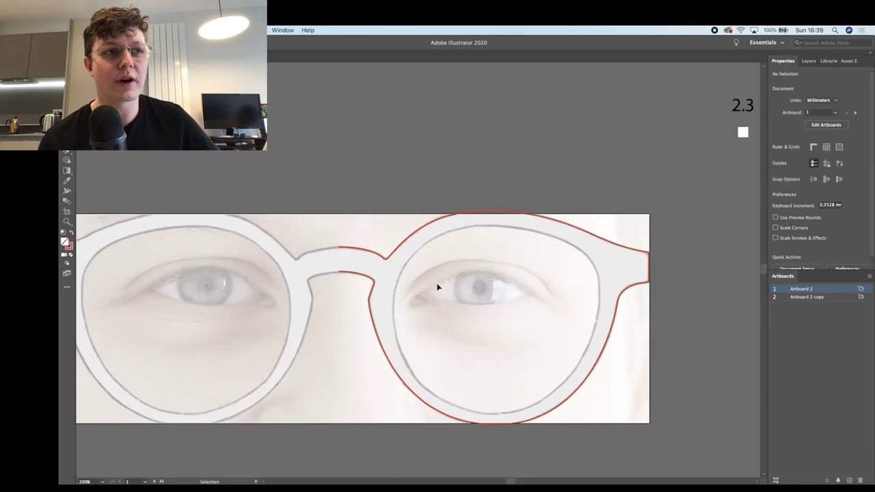
Step: Offset the traced half-frame outline by 2.3 mm with mitered joins, and deselect the result
click(387, 258)
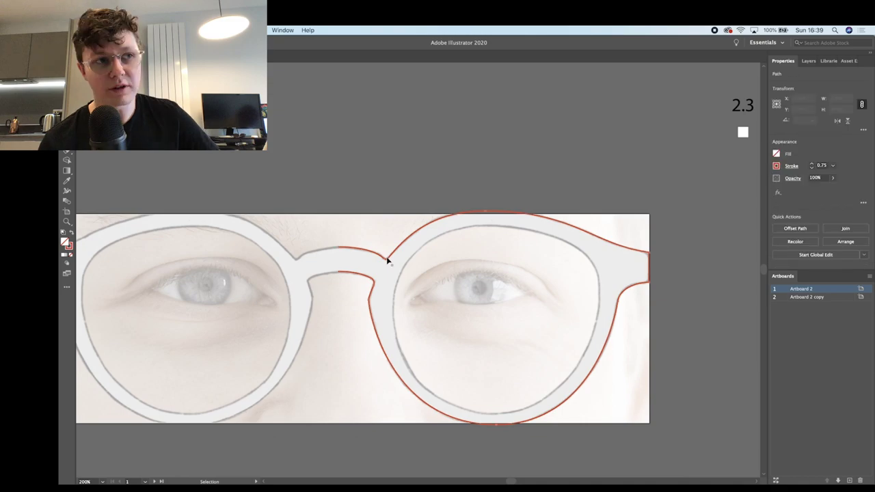
click(143, 30)
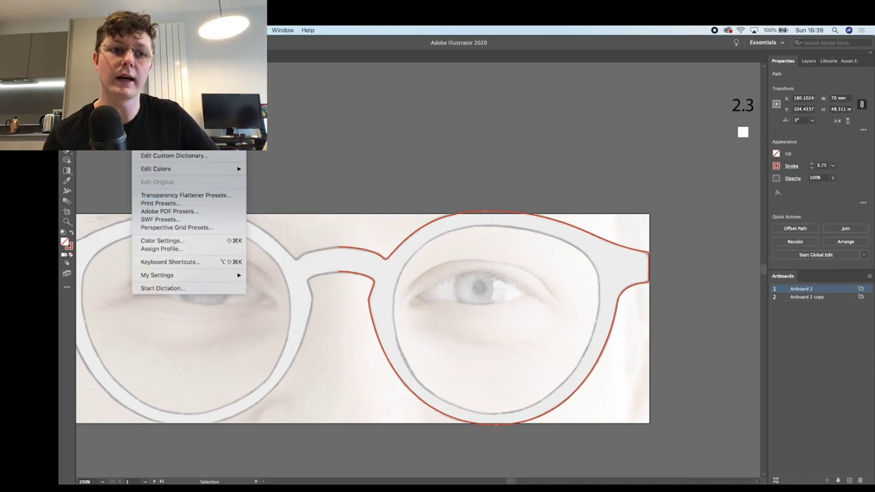
mouse_move(165, 30)
mouse_move(199, 219)
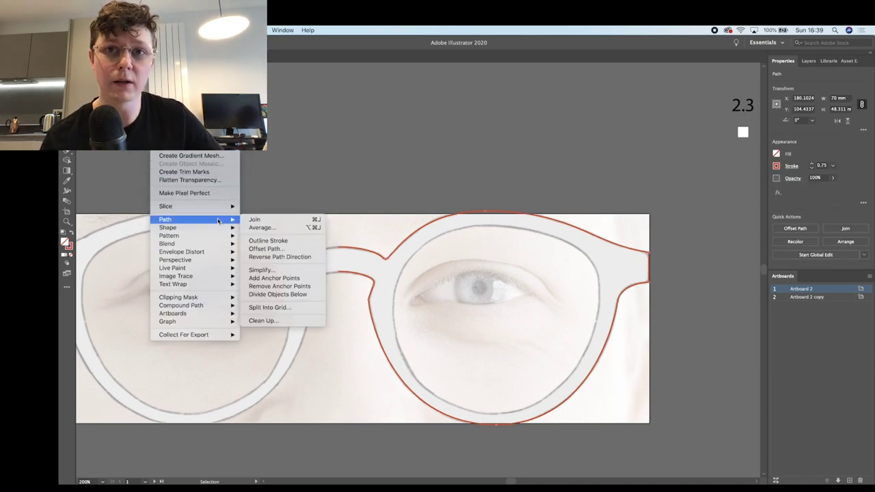
click(252, 250)
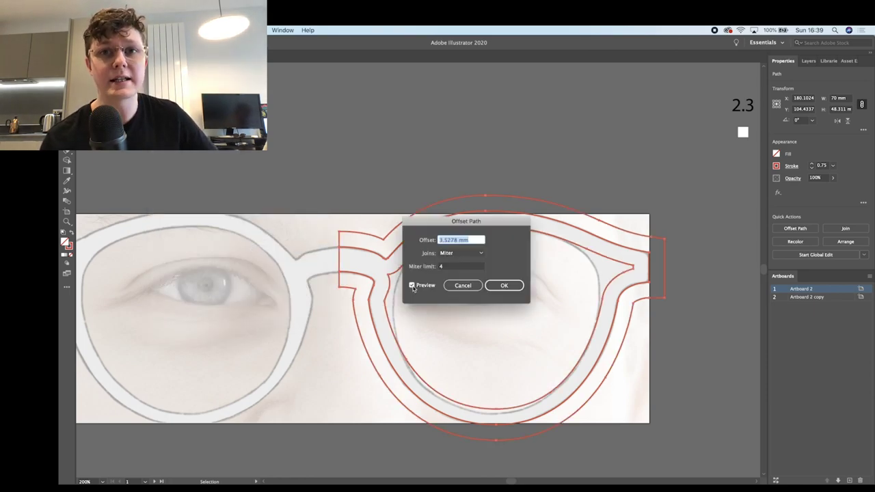
text(2.5)
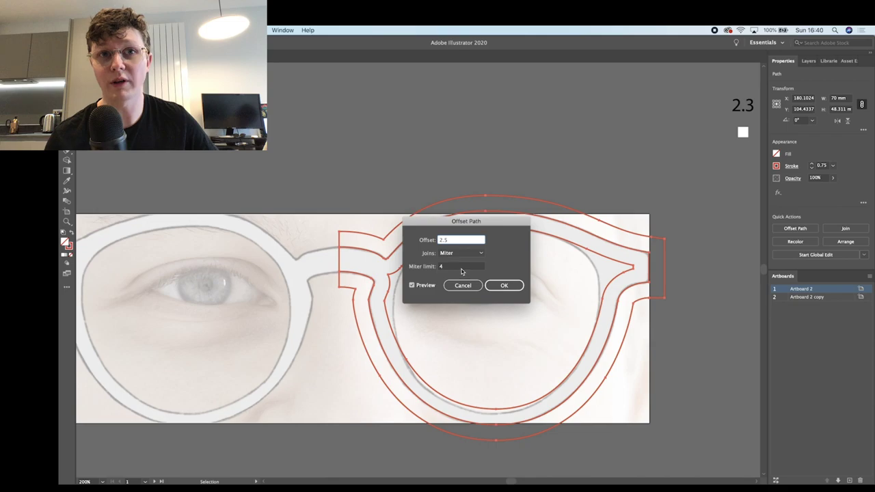
key(Tab)
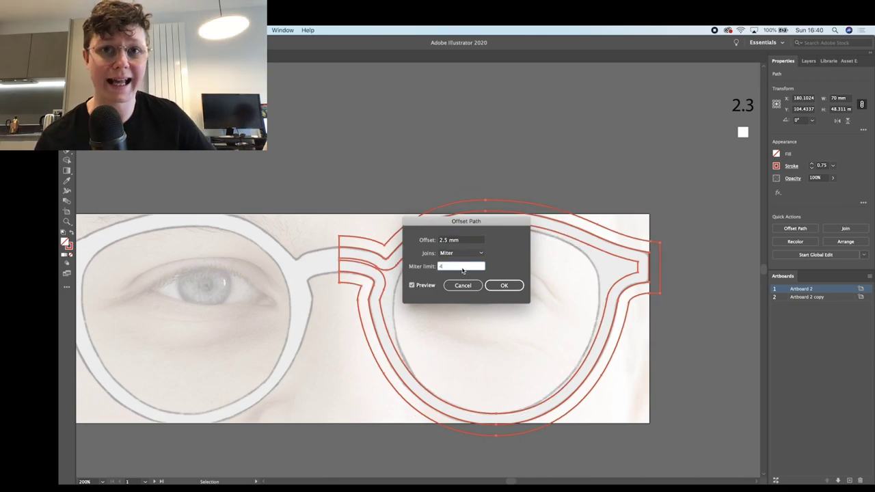
click(462, 239)
text(2.3)
key(Return)
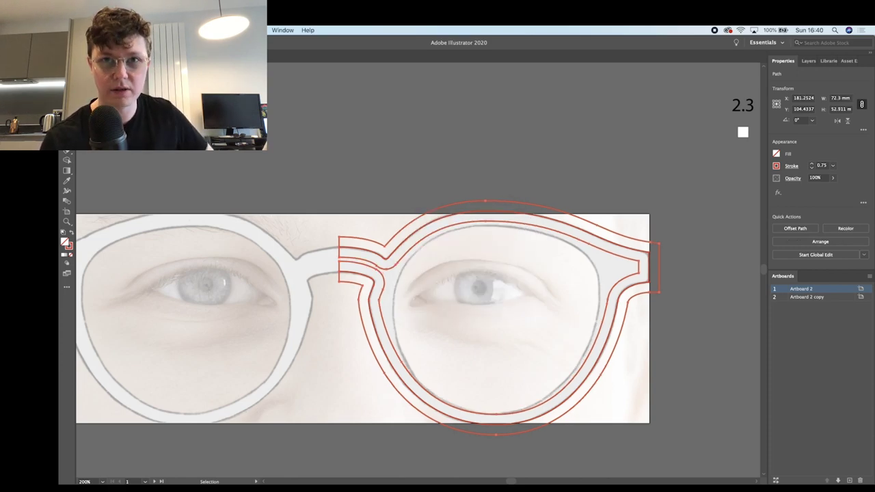
key(super+z)
key(super+shift+z)
click(371, 227)
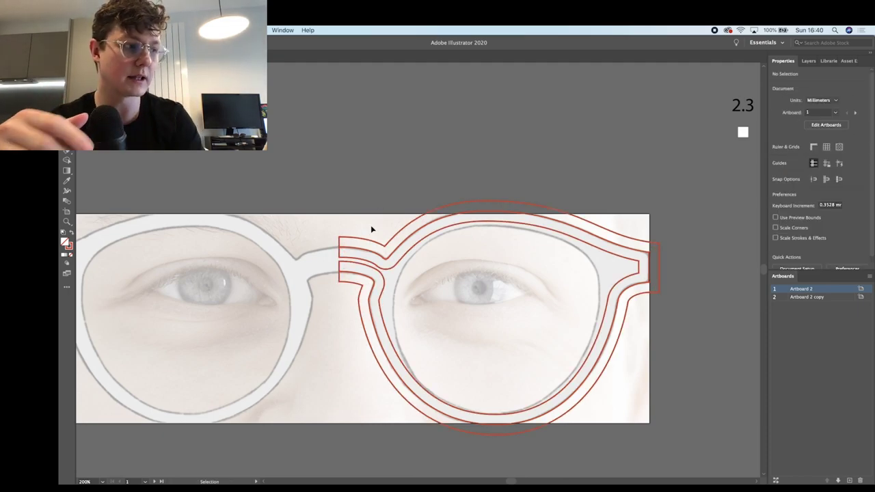
Step: Delete the outer offset path's anchors along the upper bridge, the brow and the hinge end
key(a)
click(341, 240)
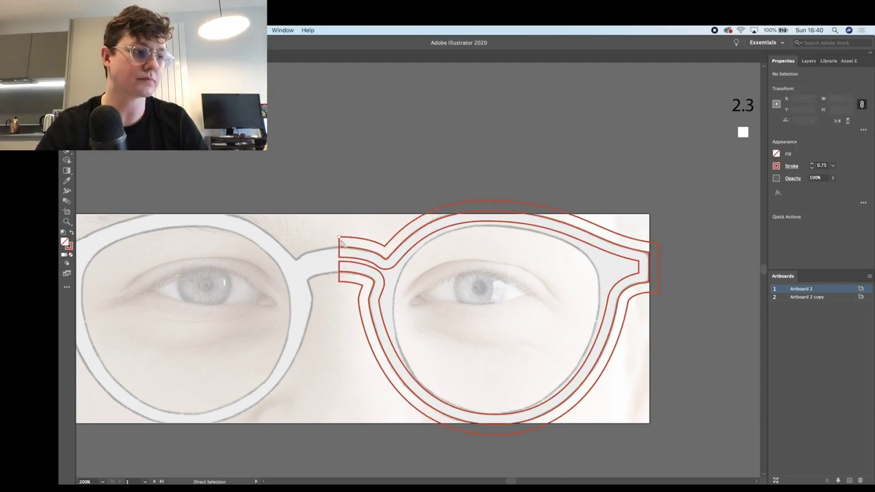
key(Delete)
click(384, 246)
key(Delete)
click(486, 202)
key(Delete)
click(660, 244)
key(Delete)
click(597, 226)
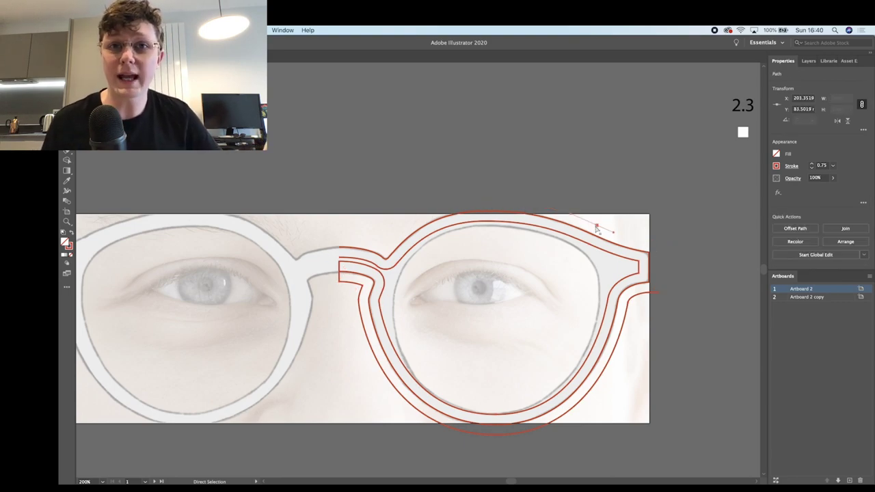
key(Delete)
click(658, 294)
key(Delete)
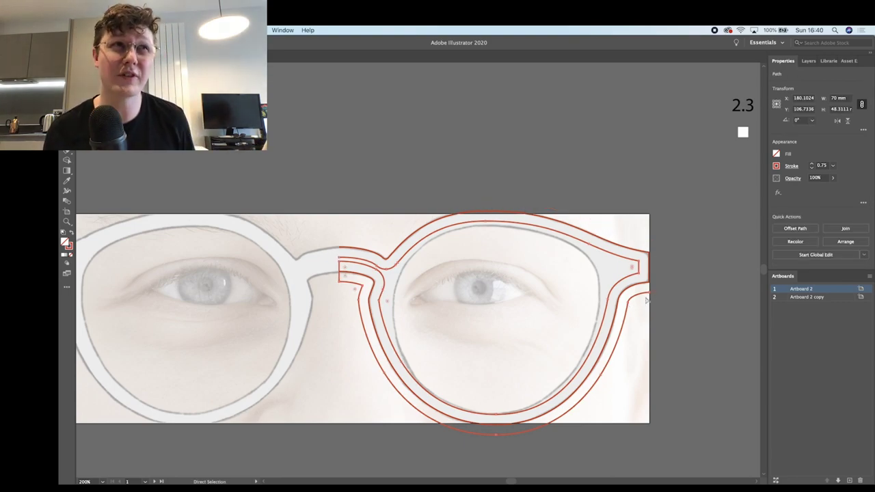
Step: Delete the remaining outer offset anchors from below the hinge around the rim's underside to the nose side
click(651, 295)
key(Delete)
click(601, 378)
key(Delete)
click(496, 437)
key(Delete)
click(385, 375)
key(Delete)
click(359, 301)
key(Delete)
click(363, 287)
key(Delete)
Step: Delete the leftover offset anchors at the open bridge end so only the inner lens-side offset remains
click(338, 270)
key(Delete)
click(339, 262)
key(Delete)
click(340, 258)
key(Delete)
Step: Select the traced outline together with its inner offset path and make them a compound path
key(v)
click(364, 220)
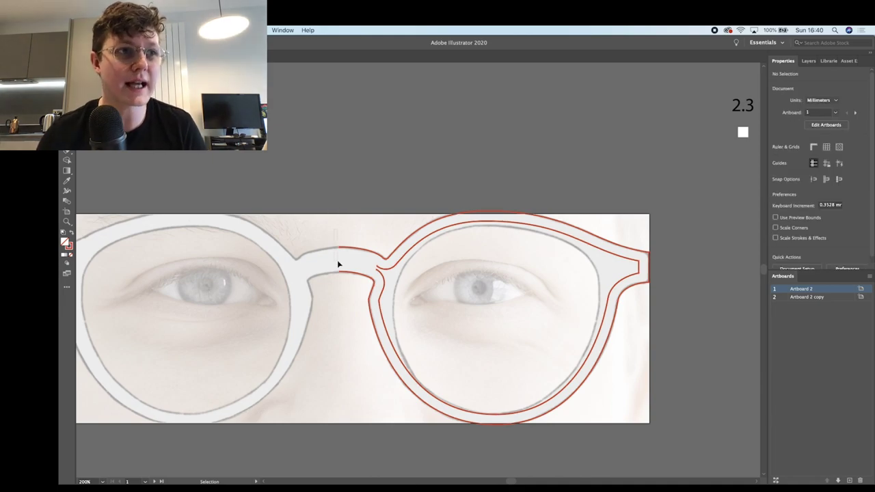
right_click(513, 312)
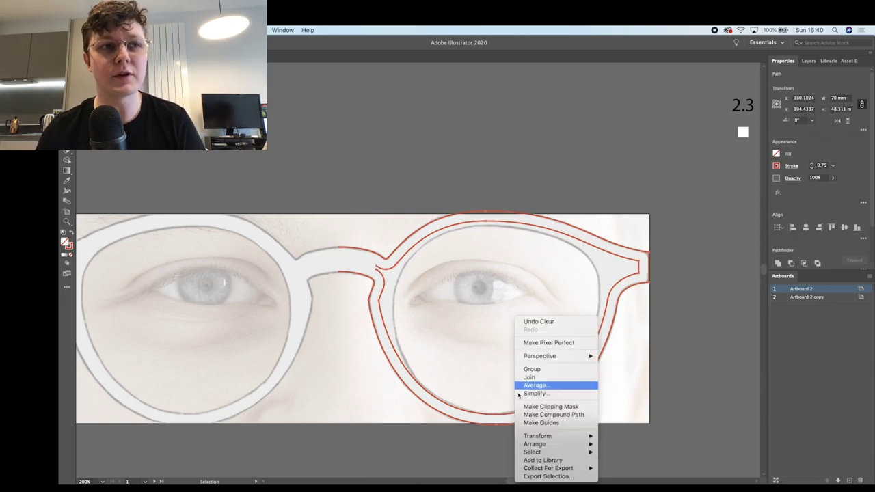
click(544, 419)
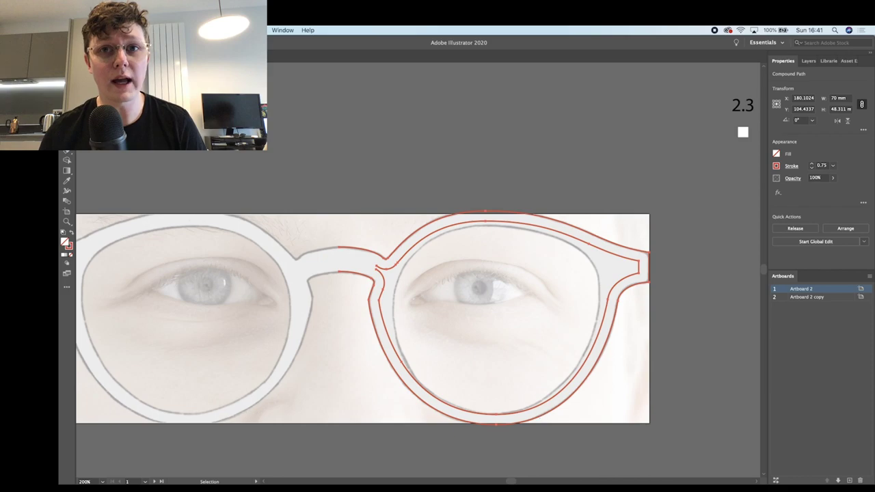
Step: Apply a Transform effect to the compound path that reflects 1 copy horizontally about its bridge-side edge, and deselect it
click(165, 30)
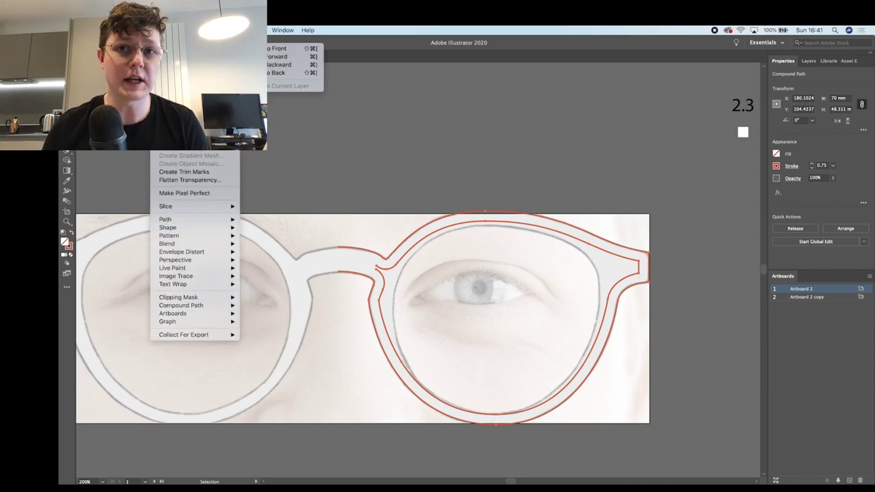
mouse_move(236, 30)
mouse_move(301, 107)
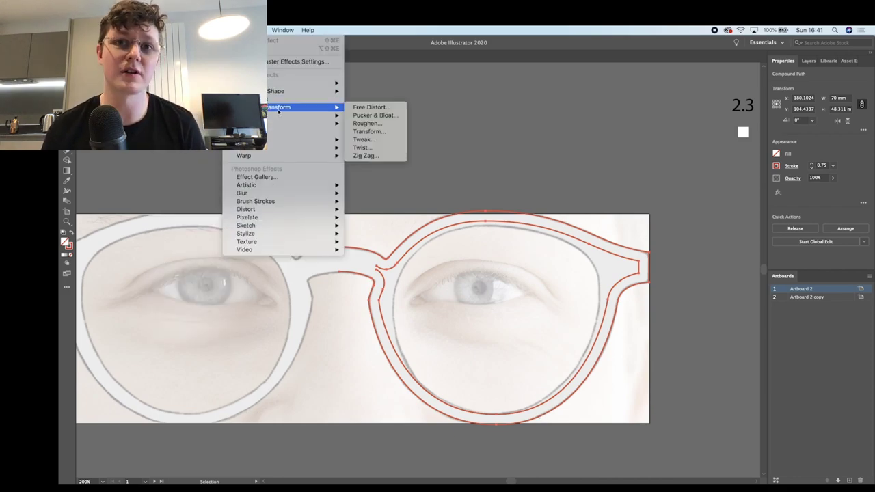
click(367, 132)
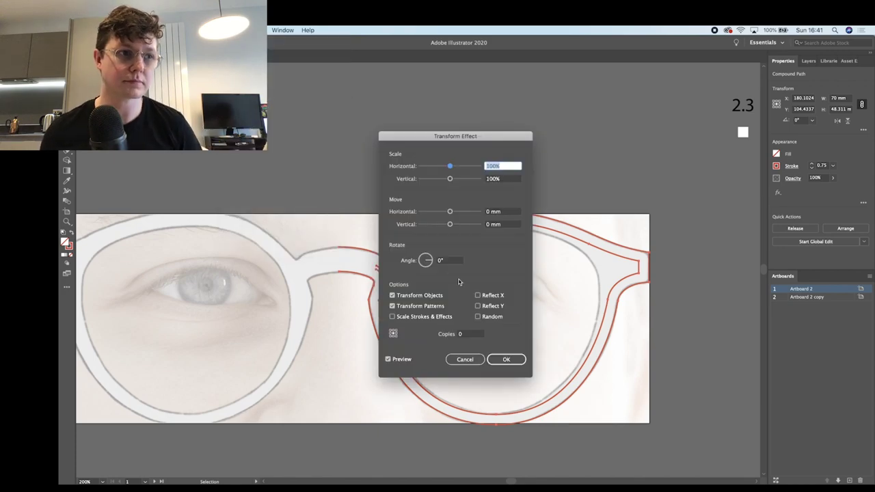
click(390, 334)
drag(463, 335, 431, 337)
text(1)
click(505, 360)
click(438, 178)
key(super+minus)
key(v)
key(super+plus)
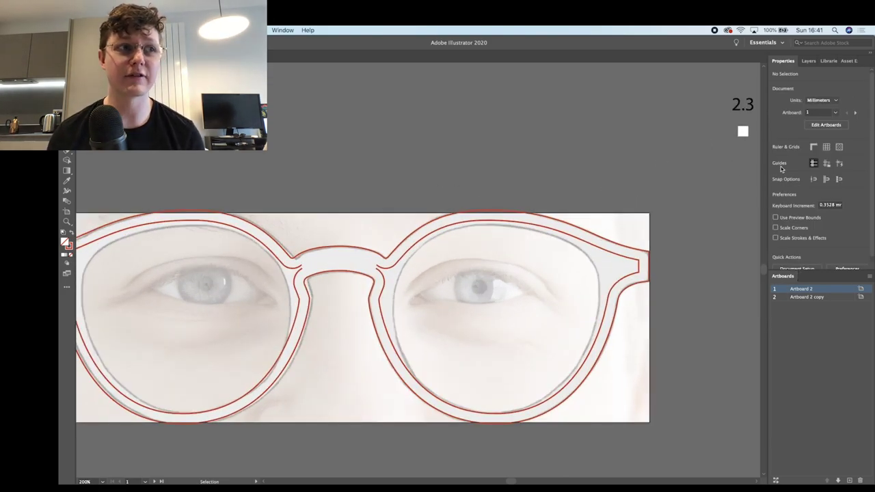
Step: Hide the photo layer and extend the first artboard's top and bottom edges slightly so the whole frame outline fits inside
click(808, 61)
click(775, 83)
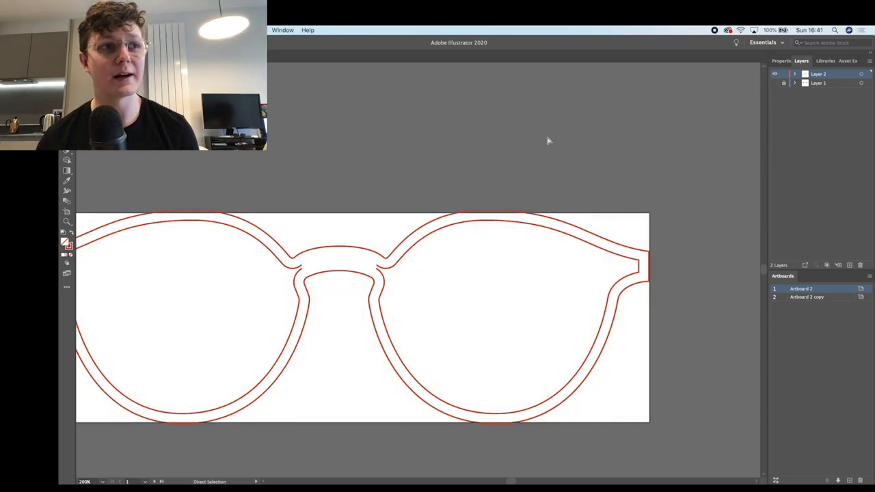
key(super+minus)
scroll(548, 141, down, 1)
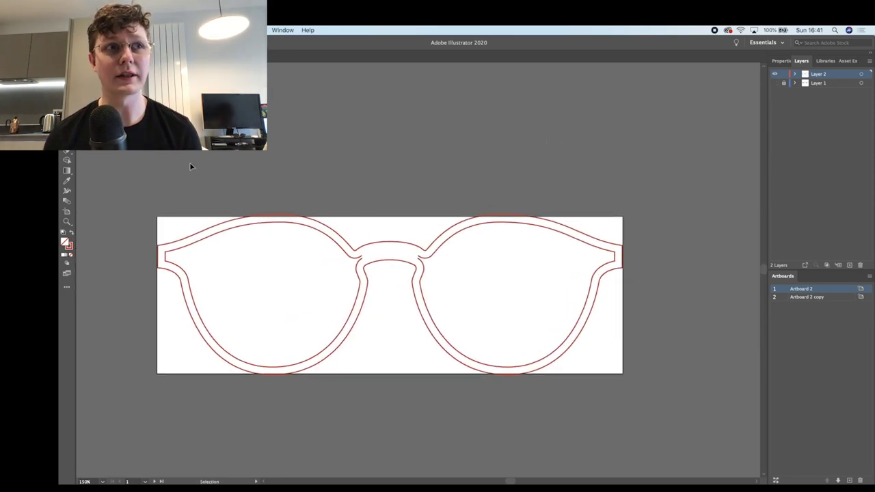
click(67, 211)
drag(390, 217, 390, 214)
drag(390, 374, 389, 376)
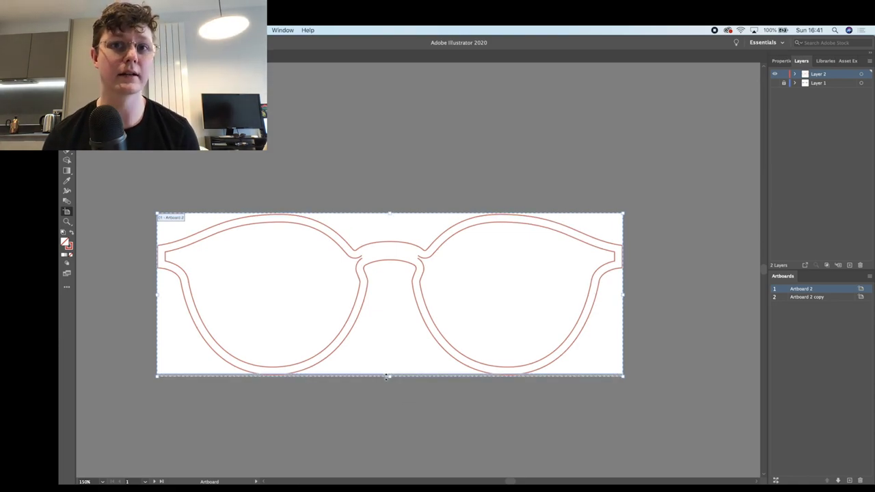
key(v)
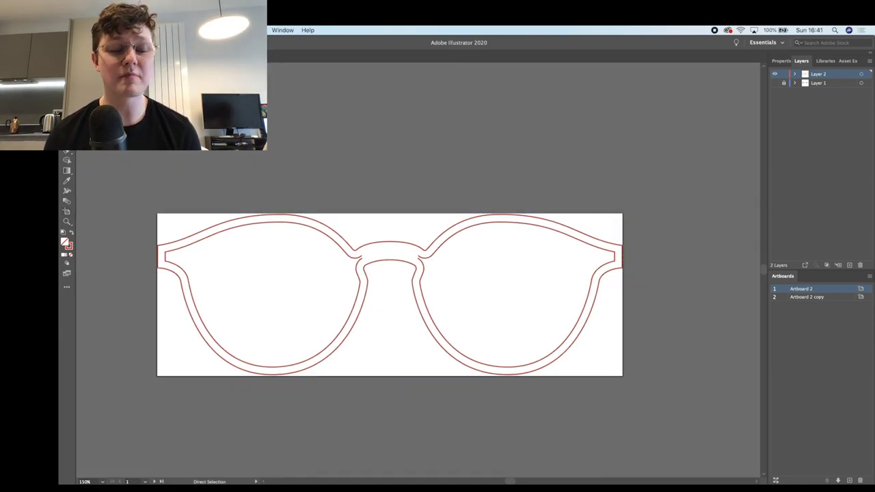
Step: Show the photo layer again, isolate the compound path, and delete the inner path's anchors at the hinge end
key(super+equal)
click(775, 83)
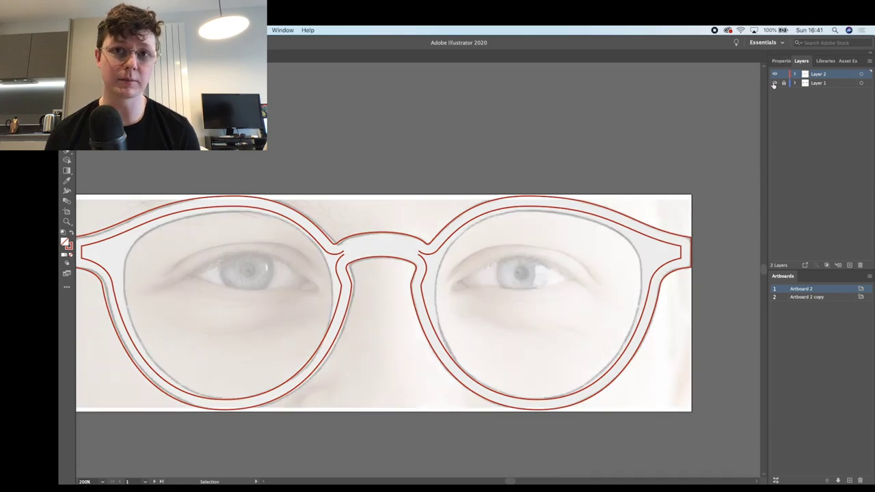
double_click(681, 261)
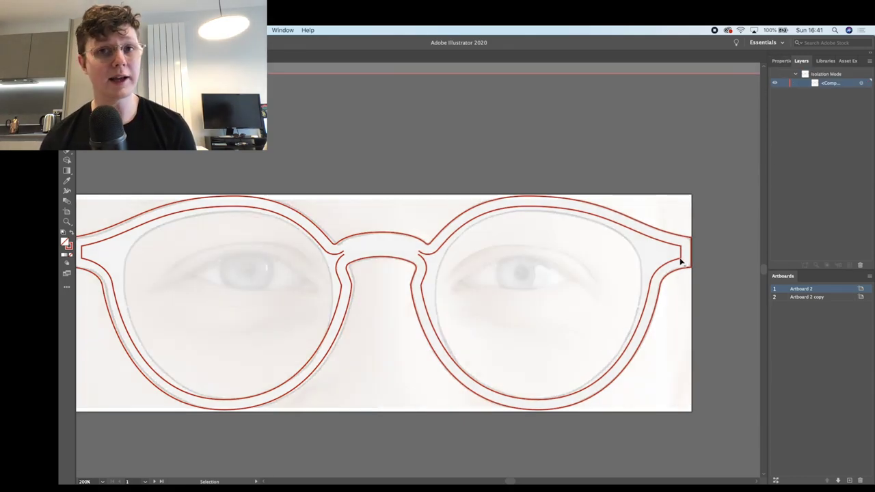
key(a)
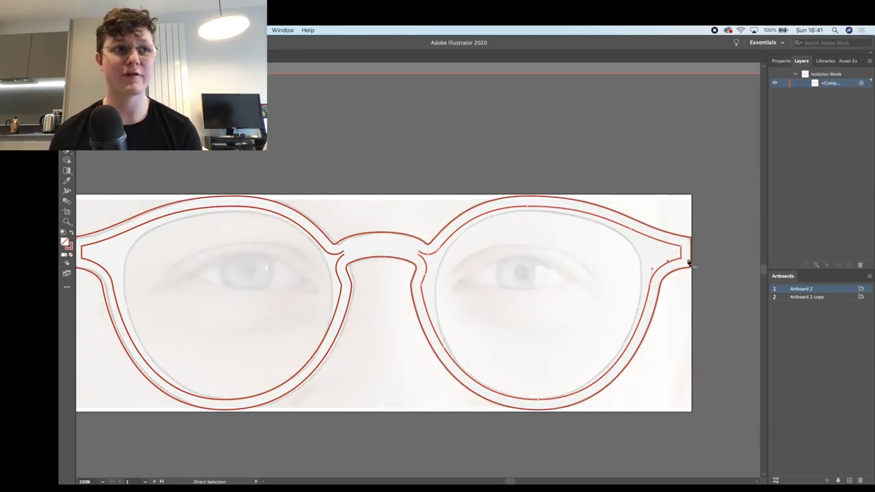
key(minus)
click(681, 251)
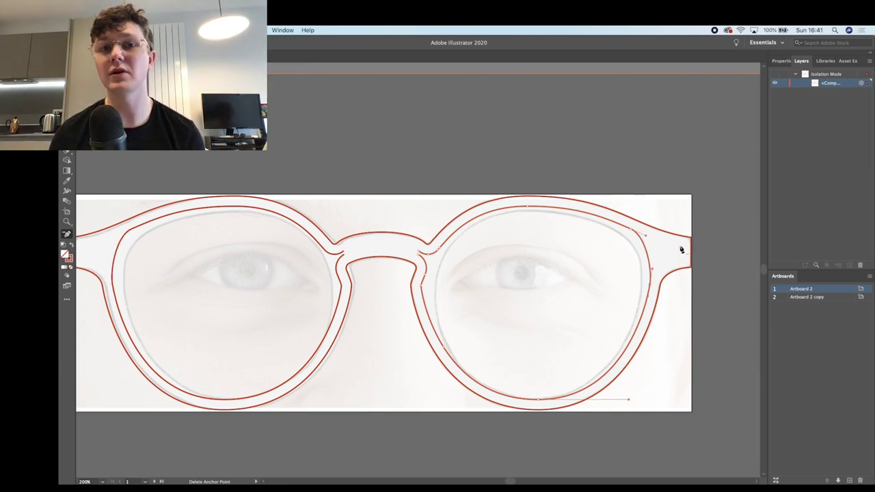
Step: Move the inner path's upper hinge-side anchor back along the rim and adjust the neighbouring handles into a smooth curve, then deselect
key(a)
click(632, 233)
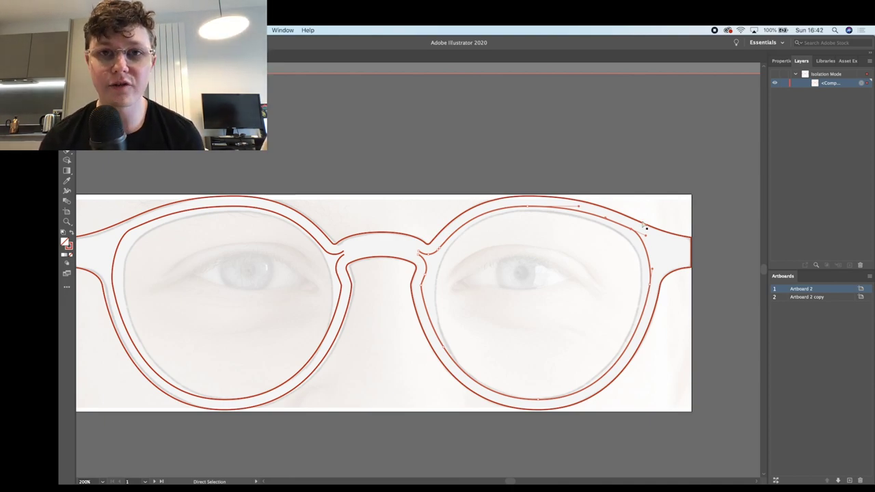
drag(647, 238, 653, 240)
click(646, 182)
click(631, 229)
key(super+plus)
key(super+plus)
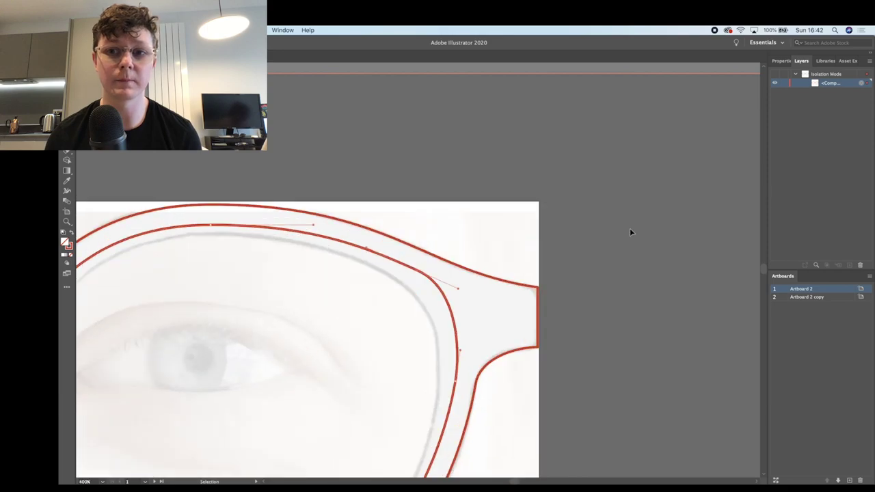
drag(417, 272, 358, 243)
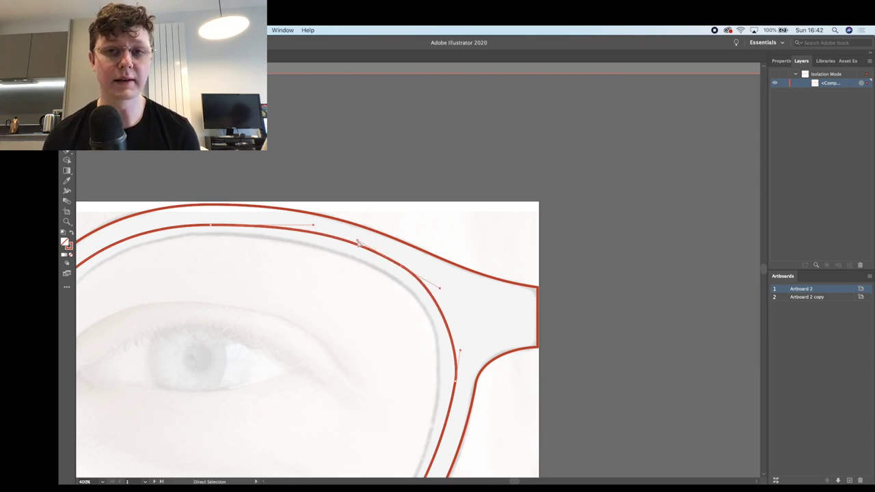
drag(460, 354, 462, 342)
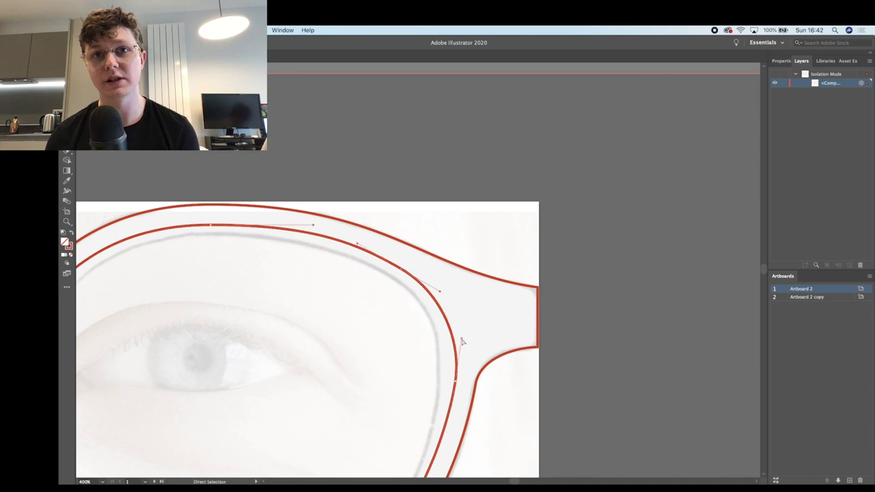
drag(445, 296, 444, 294)
click(385, 156)
Step: Delete the inner path's anchors around the bridge corner, leaving two open ends on the lens's nose side
key(super+minus)
key(super+minus)
key(super+minus)
key(super+equal)
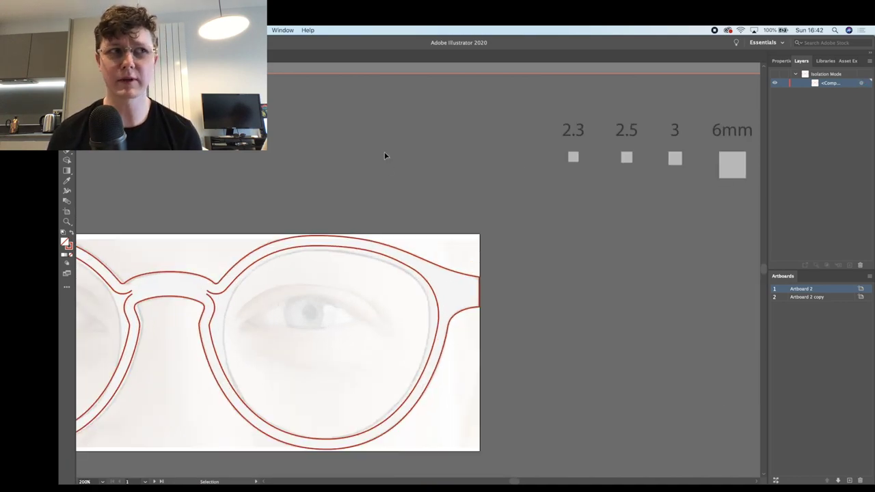
scroll(385, 156, left, 10)
scroll(384, 155, down, 3)
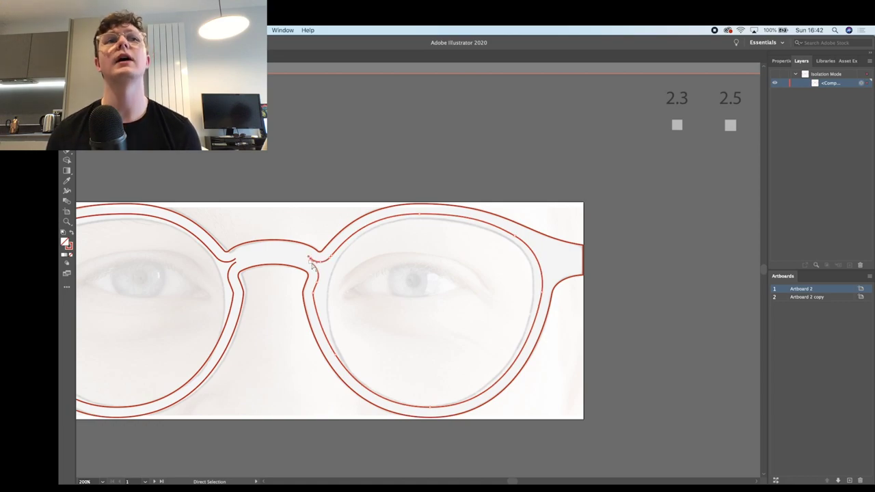
key(minus)
click(312, 266)
click(322, 265)
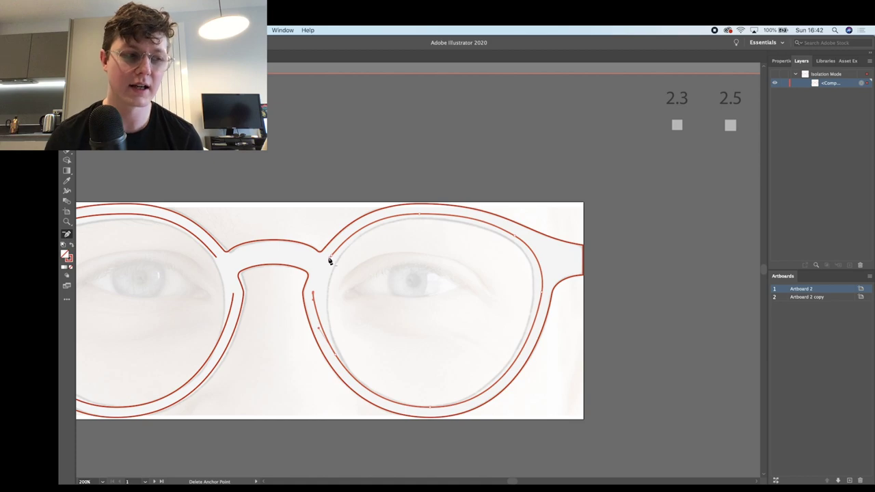
click(332, 255)
click(540, 277)
key(super+plus)
key(super+plus)
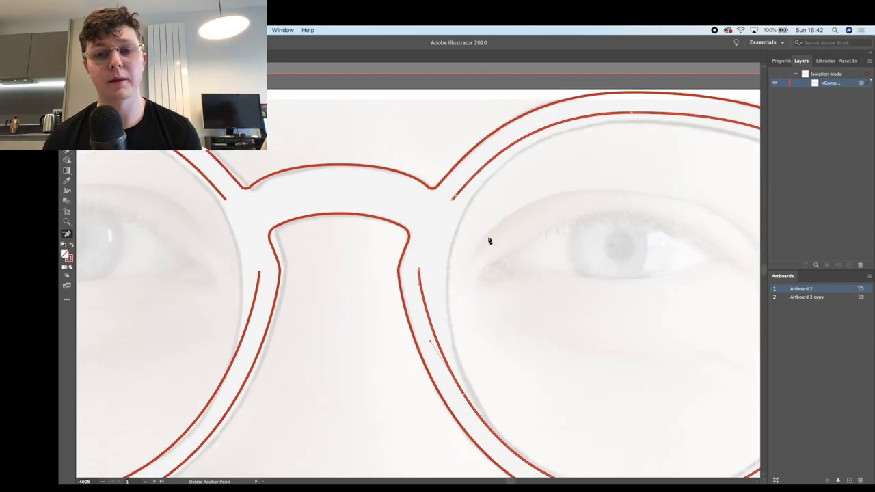
click(453, 202)
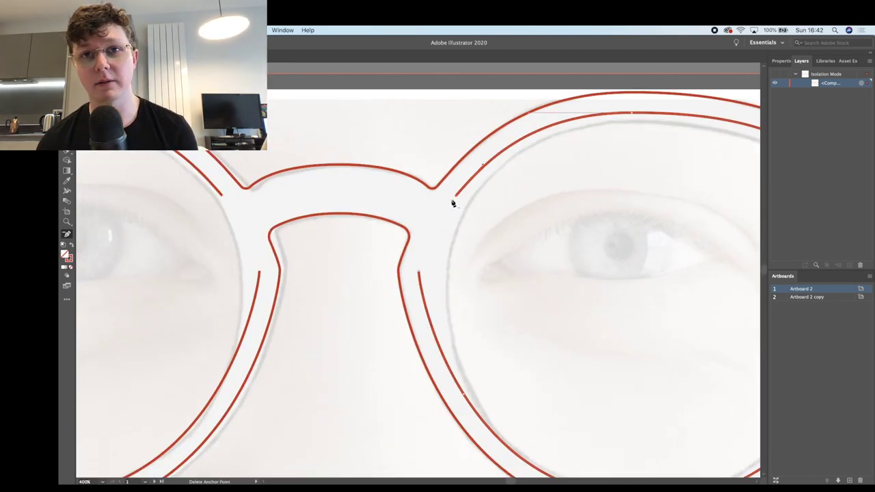
Step: Join the inner path's two open ends to close the lens outline
key(a)
key(super+j)
key(super+minus)
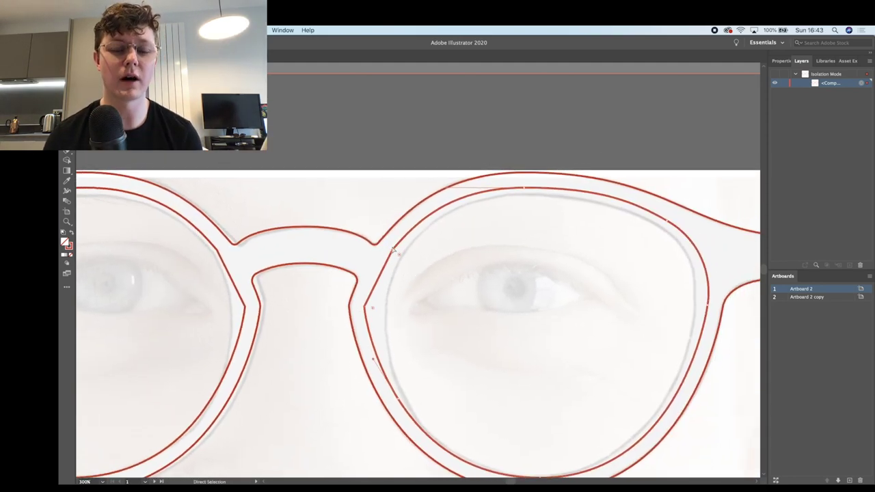
Step: Delete the lens outline's upper nose-side anchor and lengthen the top anchor's handle toward the bridge to restore the curve
click(392, 251)
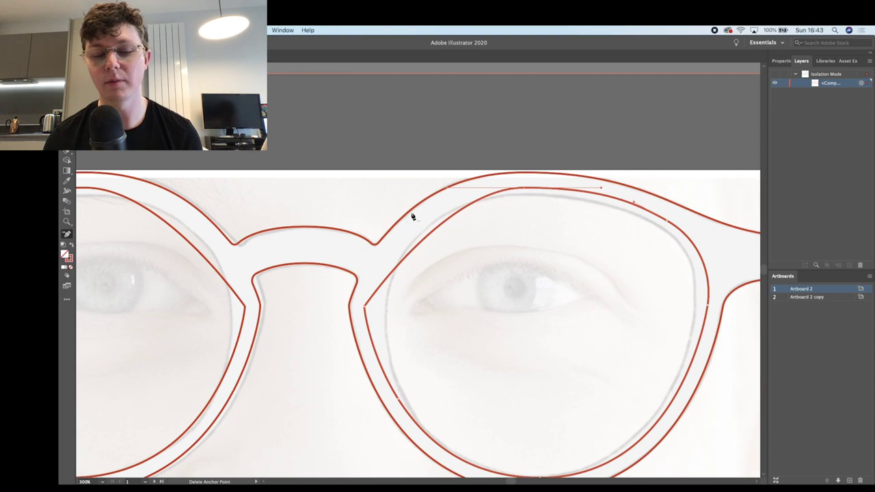
drag(450, 189, 409, 189)
click(375, 156)
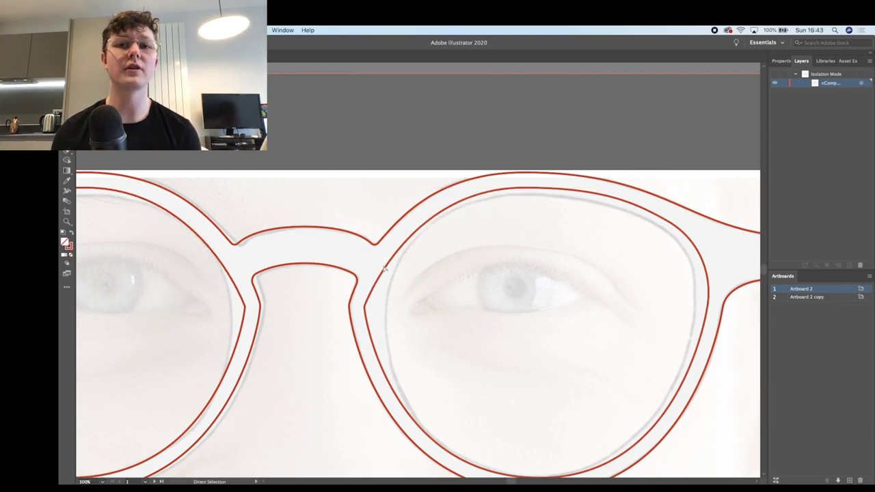
Step: Nudge the lens outline's pointed nose-side anchor away from the bridge toward the photo's lens edge
click(364, 308)
key(Right)
key(Right)
key(Right)
key(Right)
key(Right)
key(Right)
key(Right)
key(Right)
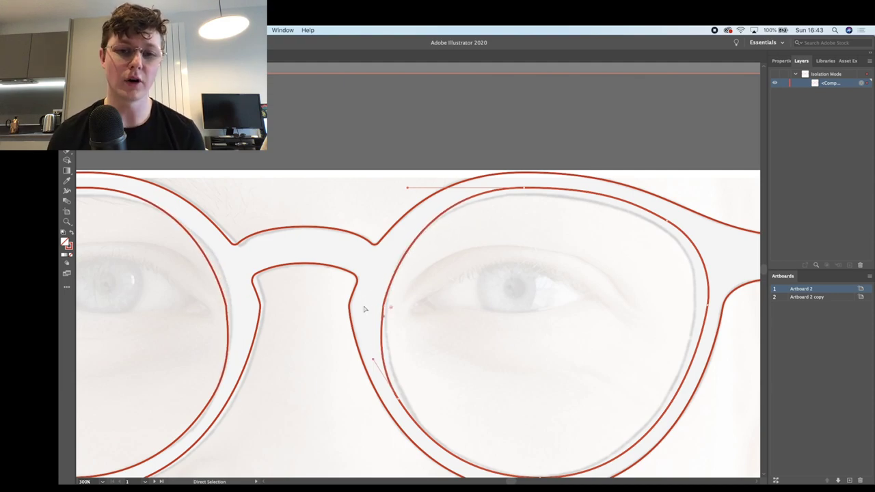
Step: Nudge the lens outline's lower nose-side anchor three increments away from the bridge
click(398, 400)
key(Right)
key(Right)
key(Right)
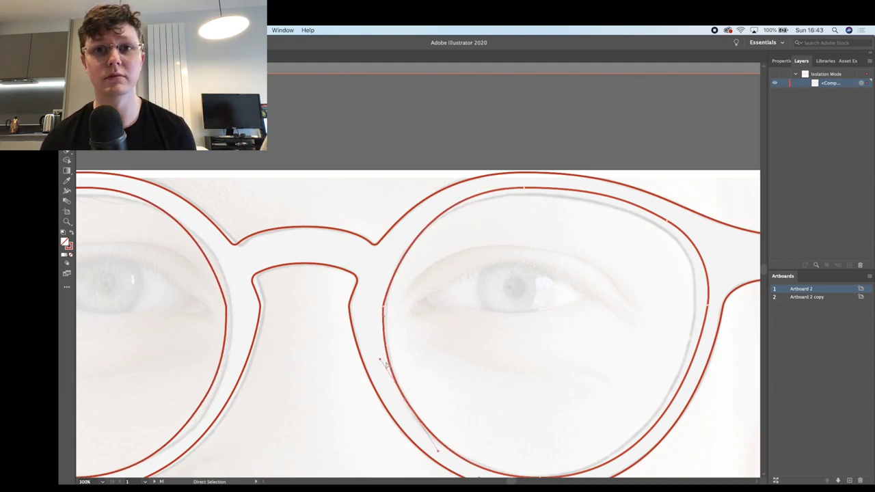
Step: Delete the middle nose-side anchor of the lens outline and extend the adjacent top and lower handles to follow the photographed lens edge
scroll(410, 410, down, 3)
scroll(410, 410, right, 3)
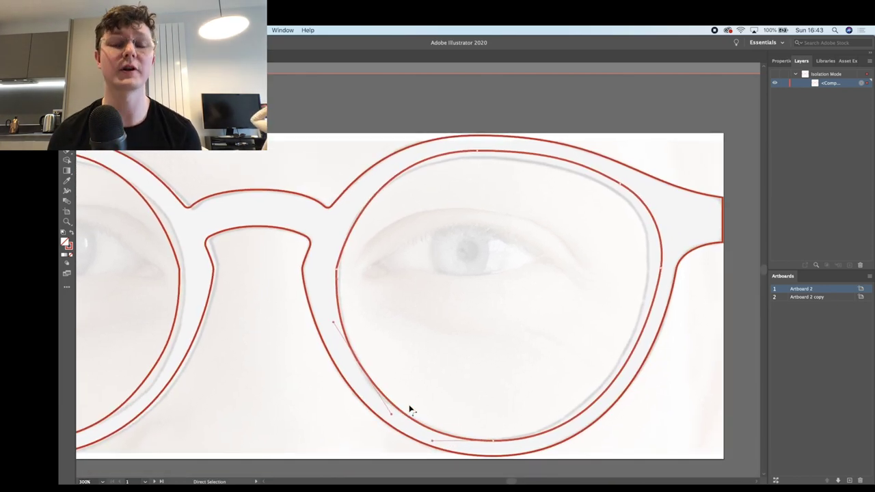
click(335, 272)
key(minus)
click(336, 271)
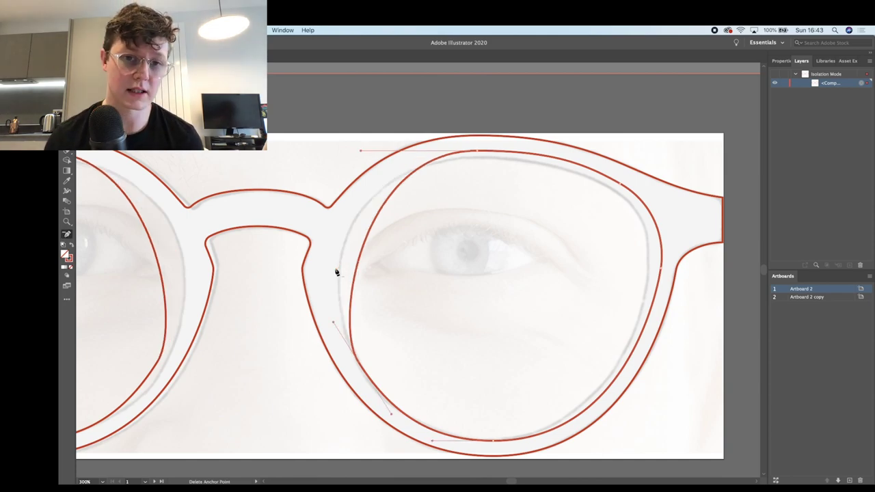
key(a)
drag(360, 152, 328, 151)
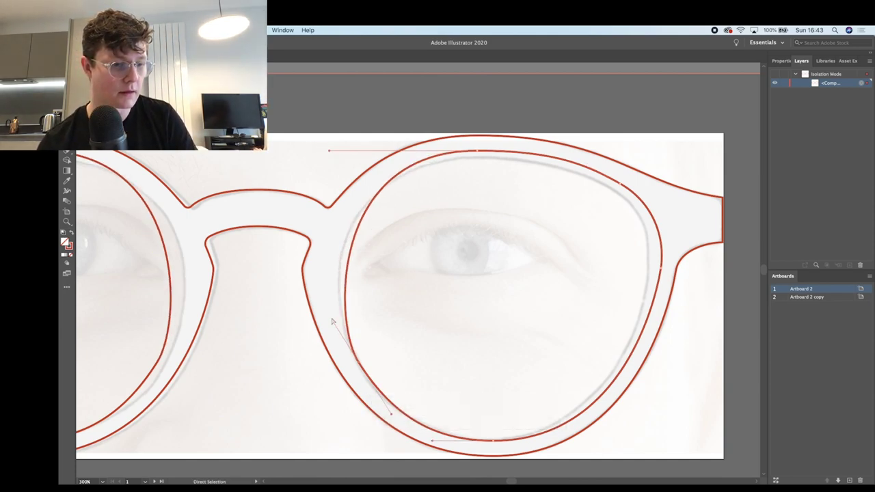
drag(333, 323, 320, 303)
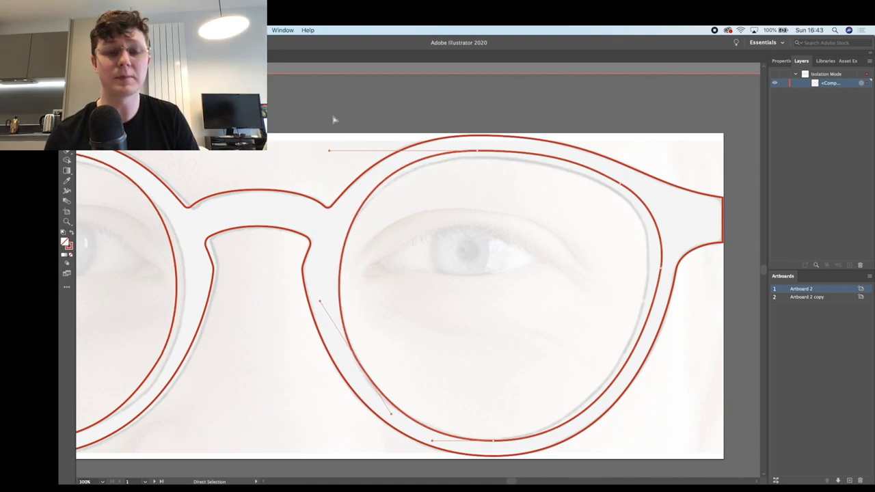
Step: Exit isolation mode and hide the photo layer so only the full mirrored frame outline shows
key(super+minus)
key(super+minus)
key(super+minus)
key(super+plus)
click(786, 61)
click(801, 61)
click(793, 72)
key(super+shift+w)
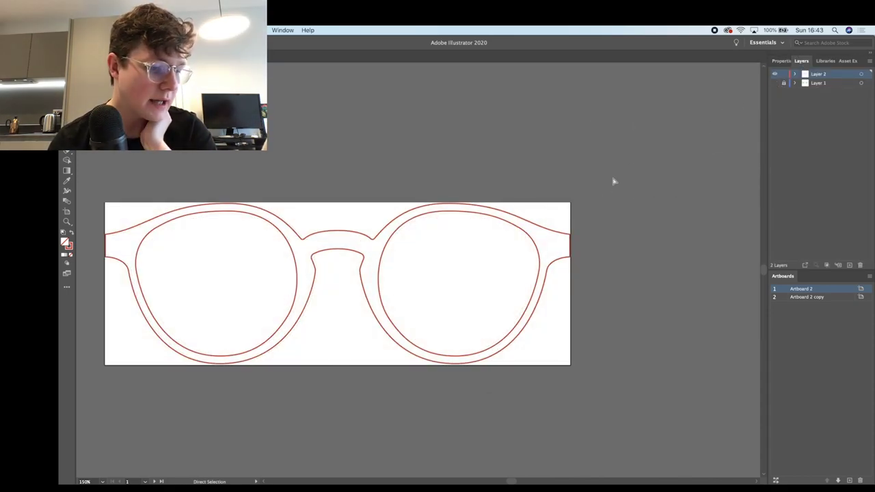
key(super+minus)
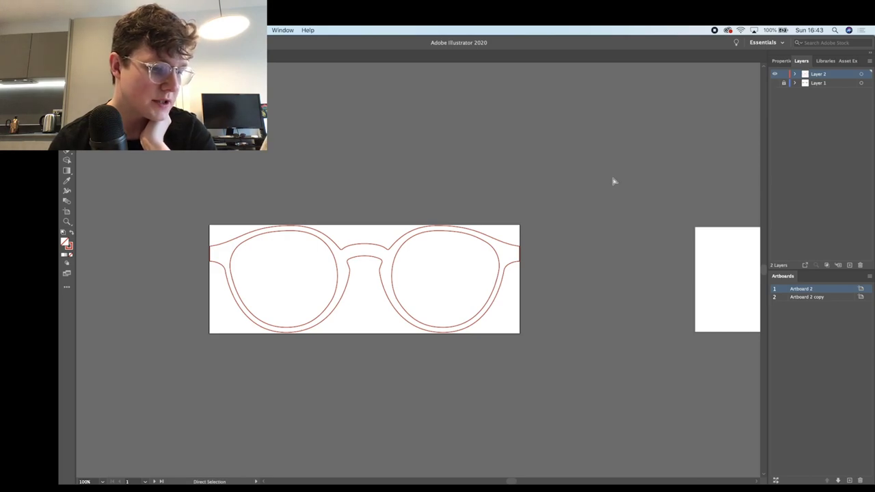
key(super+plus)
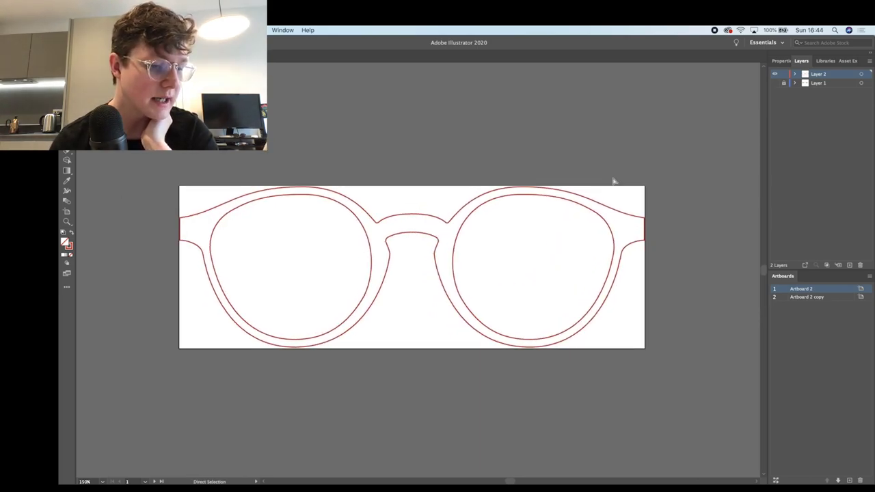
Step: Shorten the lens outline's top handle slightly on the bridge side, keeping it horizontal, and deselect the path
click(462, 303)
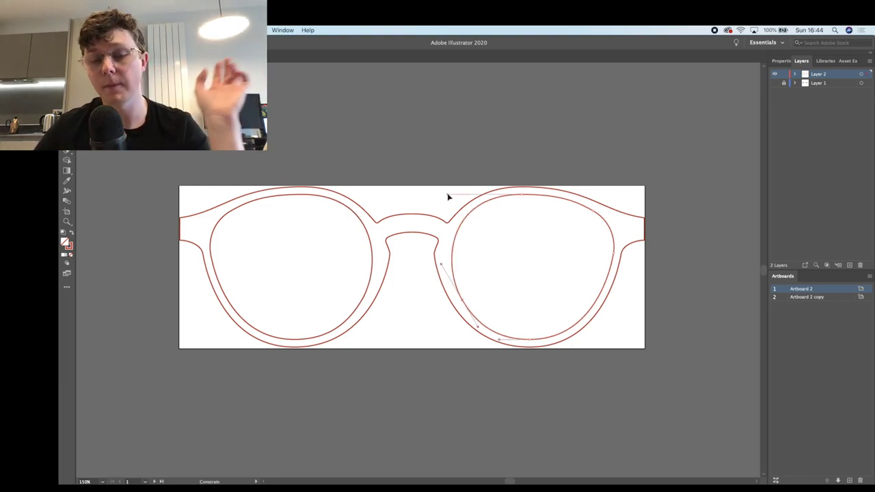
drag(449, 197, 454, 197)
click(447, 175)
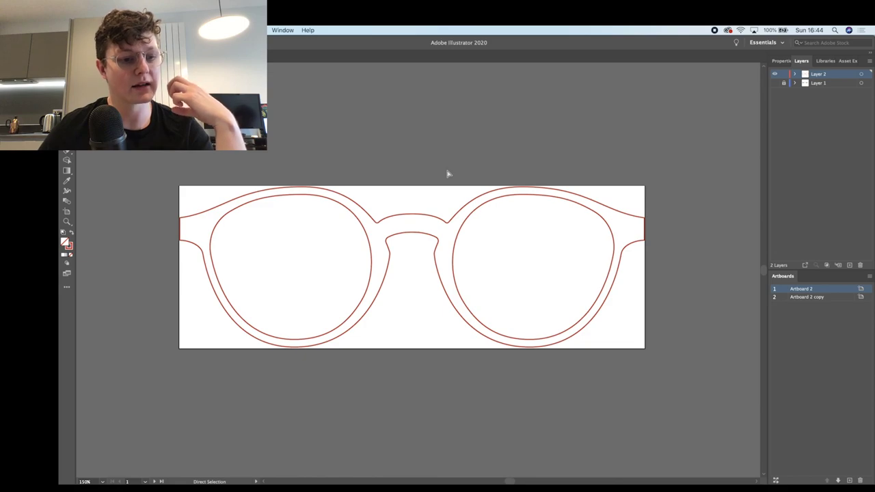
Step: Round the two corners at the outer frame's hinge end with the live corner control and deselect
click(644, 229)
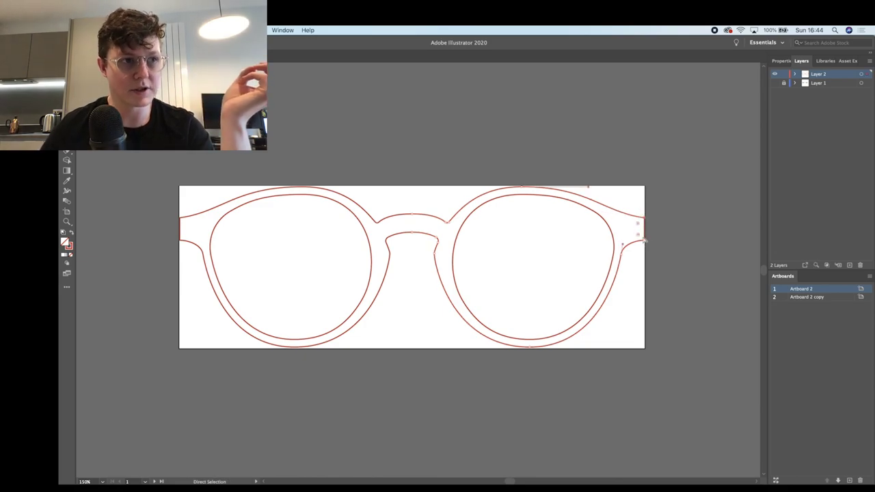
drag(640, 238, 636, 234)
click(615, 184)
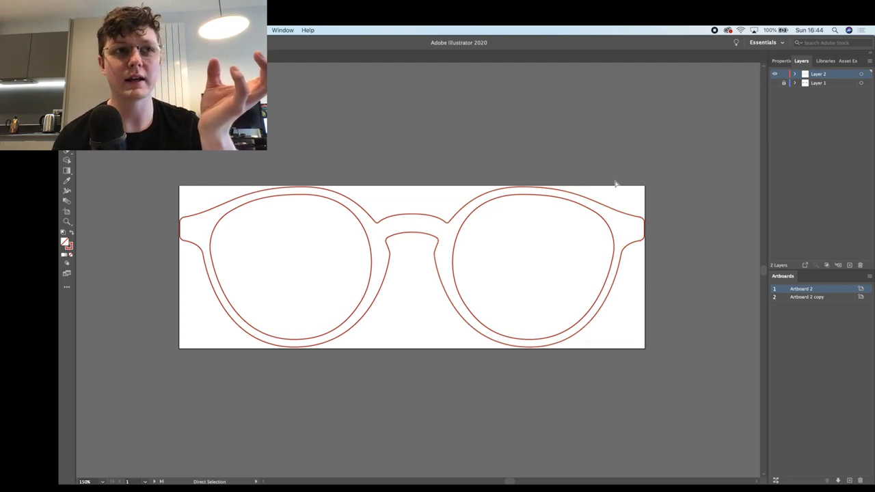
click(523, 197)
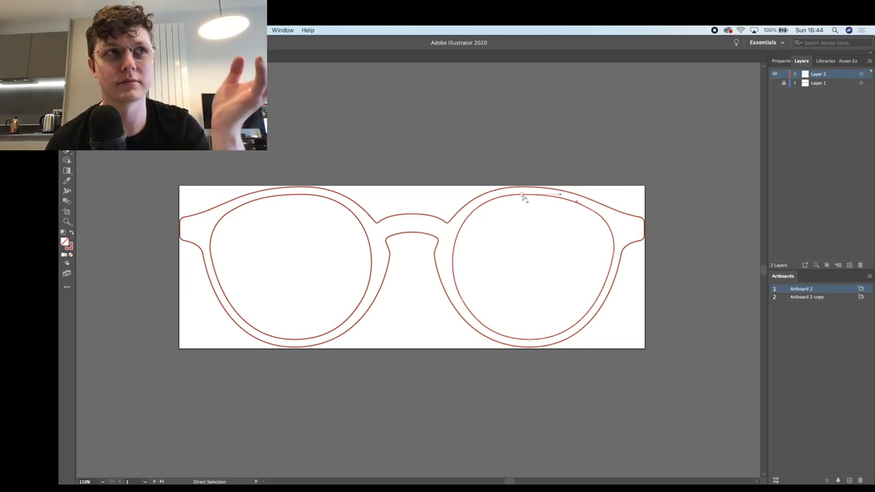
click(593, 213)
click(580, 167)
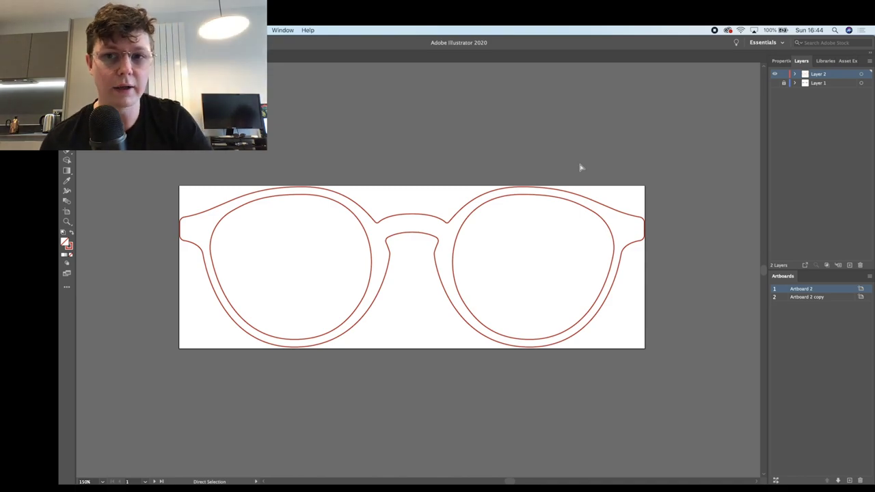
key(super+minus)
key(super+equal)
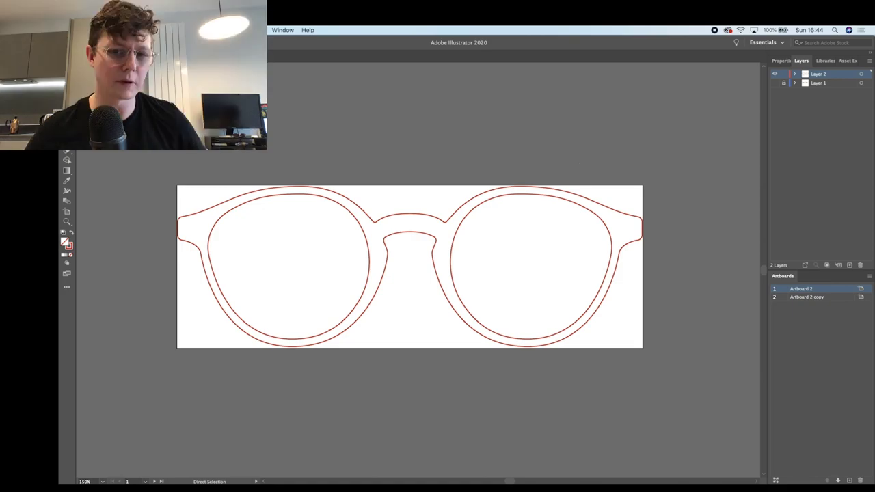
key(m)
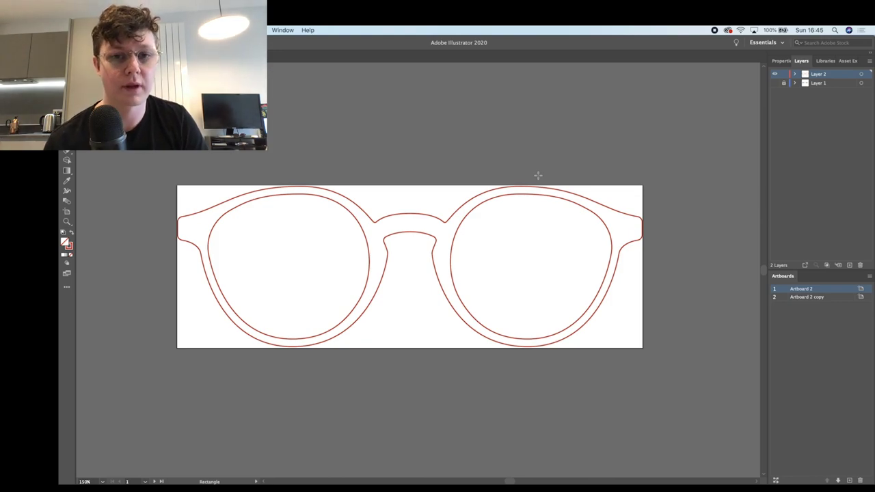
mouse_move(587, 279)
click(467, 407)
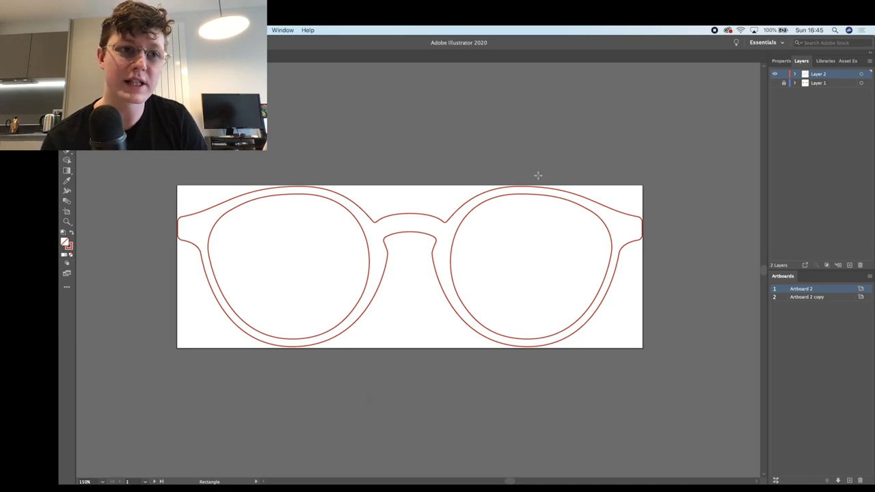
mouse_move(401, 260)
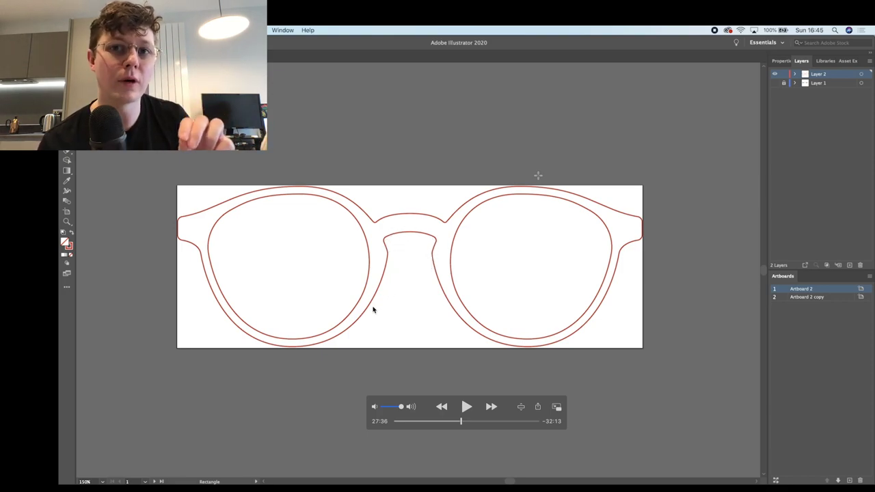
key(space)
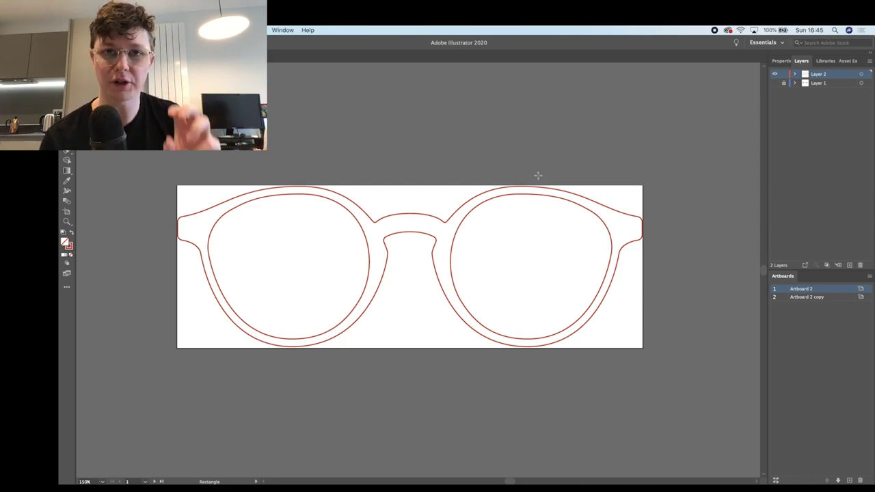
key(space)
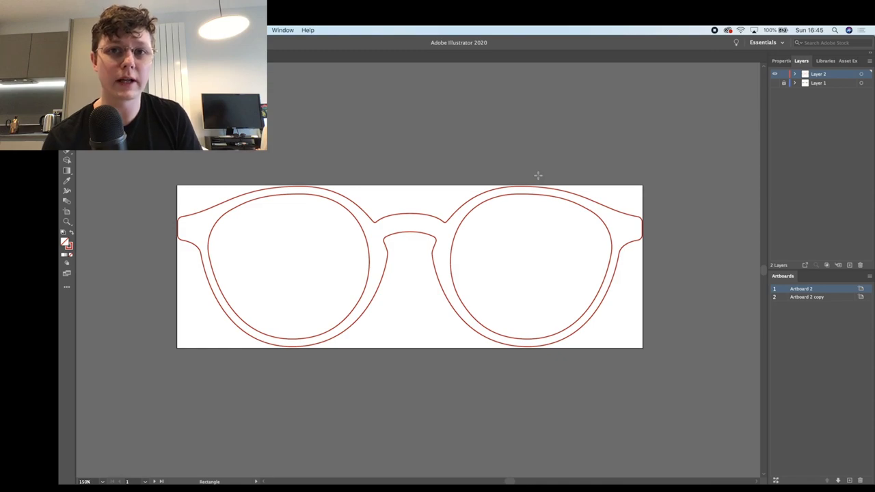
mouse_move(281, 313)
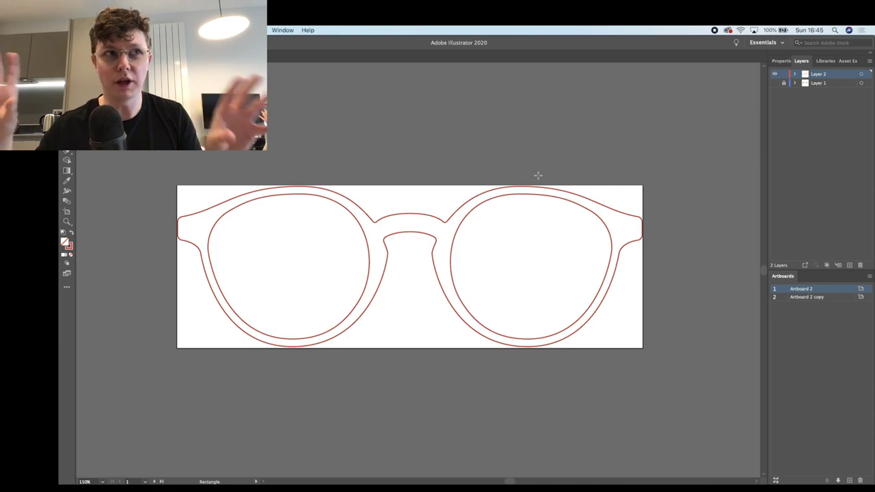
mouse_move(420, 248)
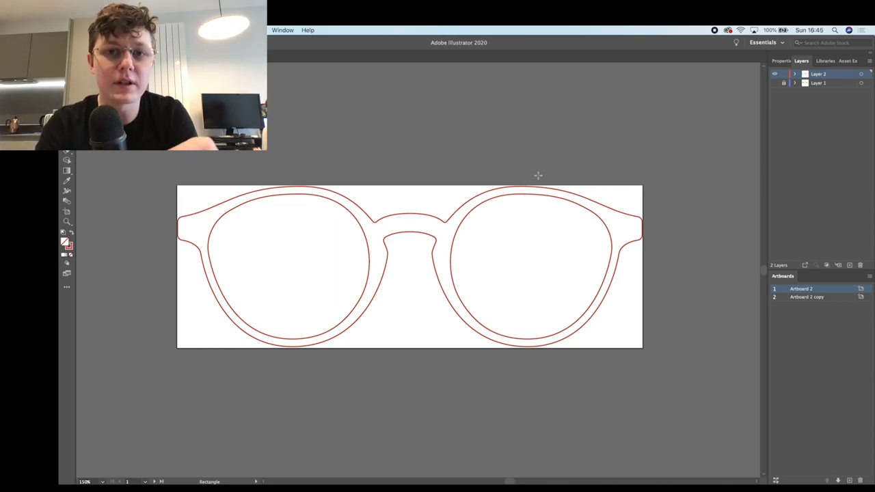
mouse_move(268, 395)
click(465, 407)
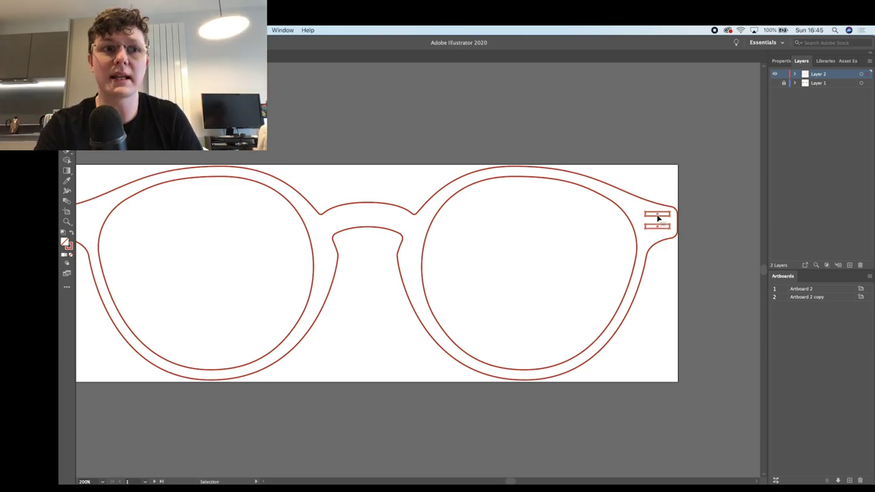
Step: Shift the pair of thin hinge slots slightly down so they sit centred within the right-hand hinge end of the frame
key(super+minus)
key(super+equal)
drag(647, 210, 655, 228)
key(a)
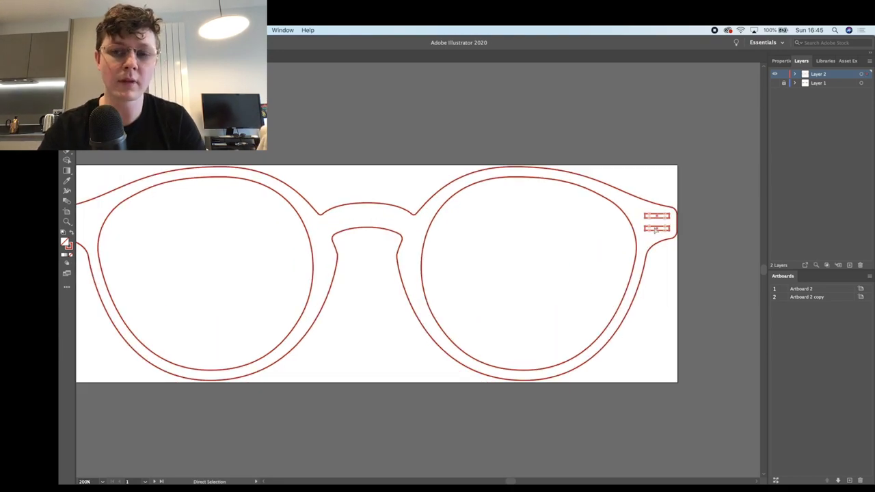
Step: Try to round the corners of the grouped hinge slots, and check the appearance, pathfinder and transform options for a corner setting
click(781, 61)
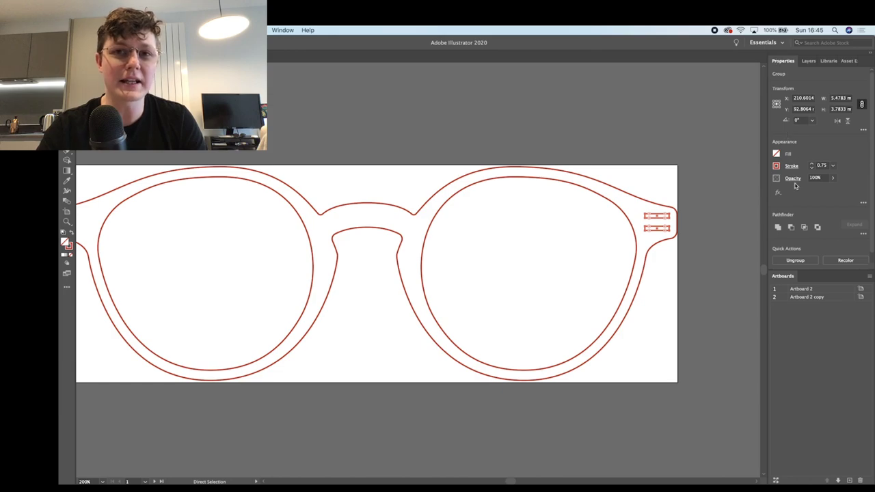
scroll(795, 186, down, 1)
scroll(795, 186, up, 1)
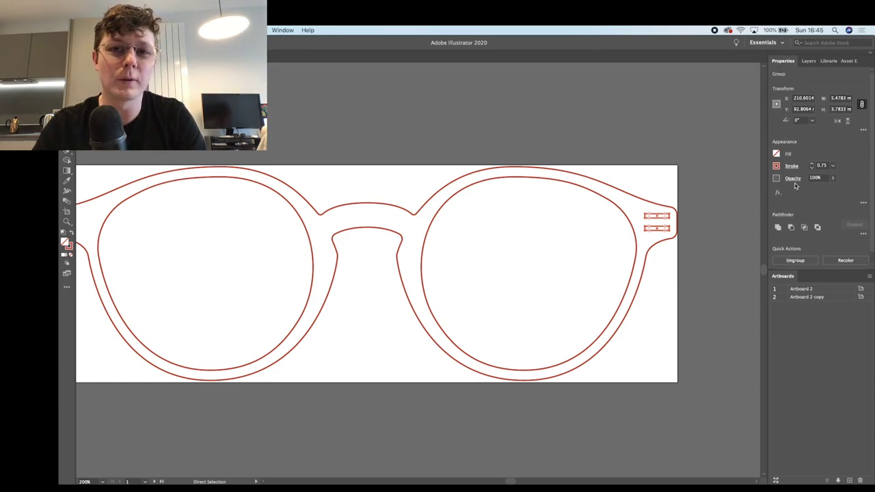
click(863, 203)
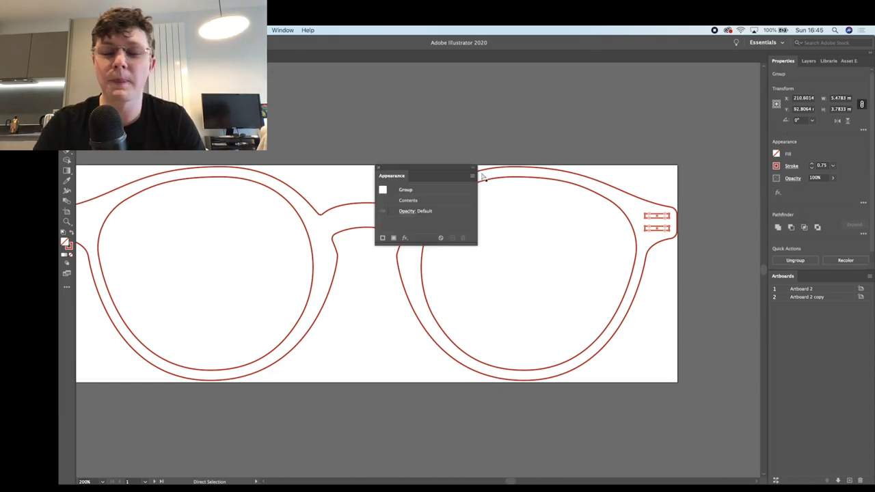
click(378, 167)
scroll(846, 218, down, 1)
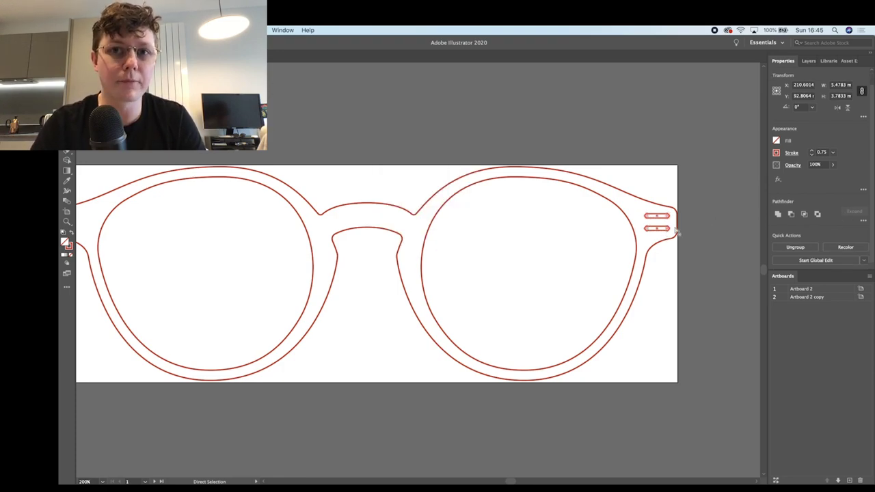
click(711, 219)
key(super+z)
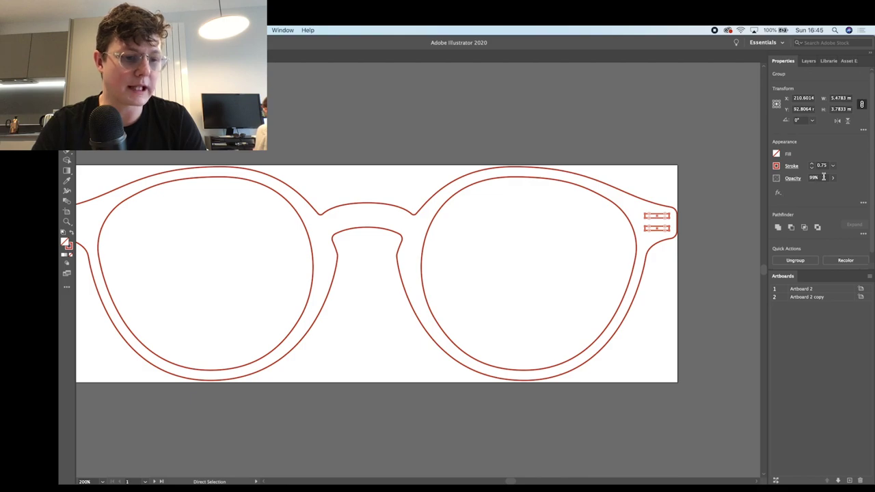
click(863, 235)
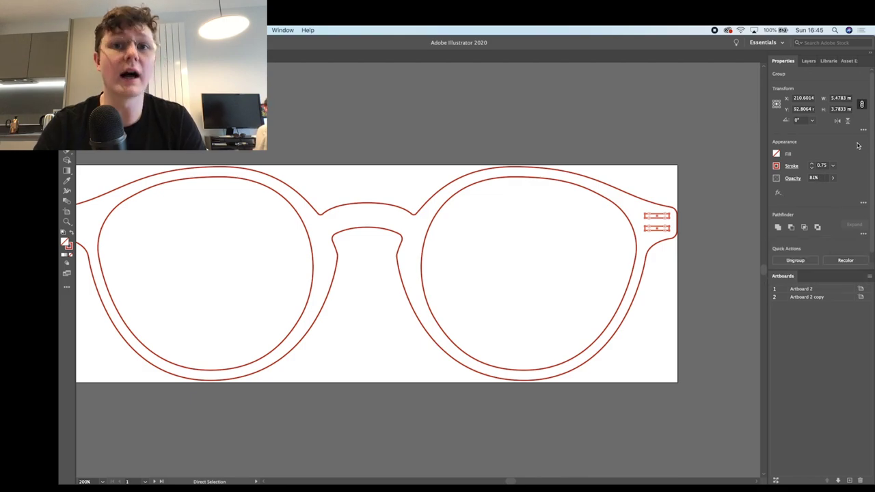
click(863, 131)
click(862, 133)
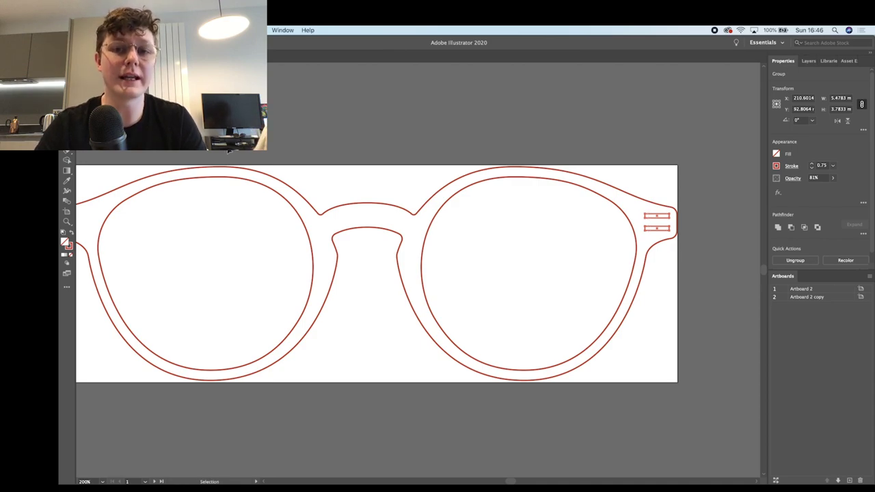
Step: Duplicate the hinge slot pair horizontally onto the opposite hinge end and group the two pairs together
scroll(238, 159, left, 3)
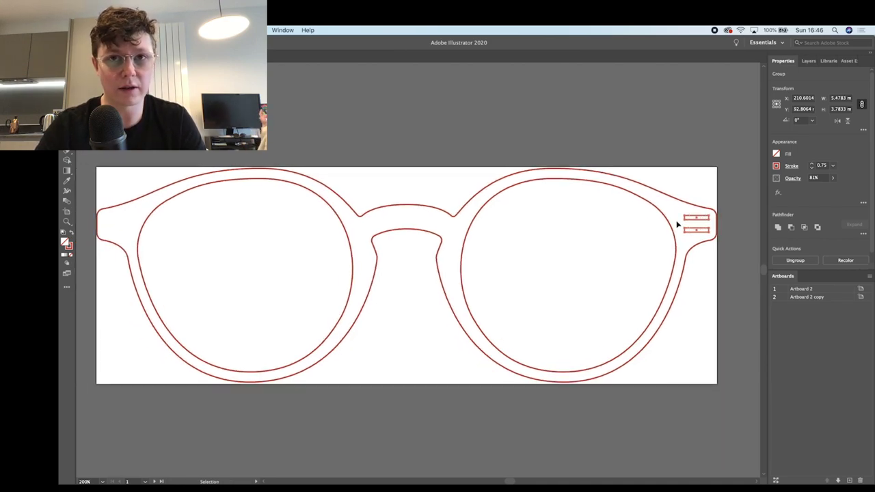
drag(691, 222, 121, 232)
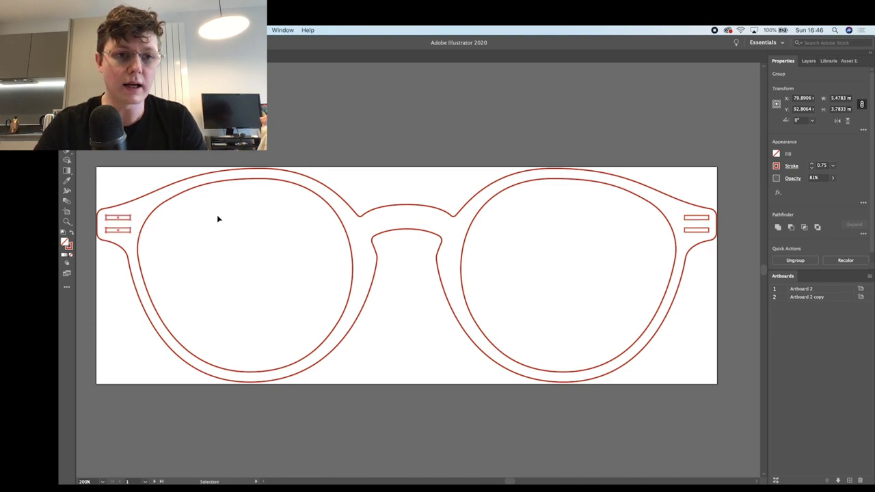
shift+click(687, 229)
key(super+g)
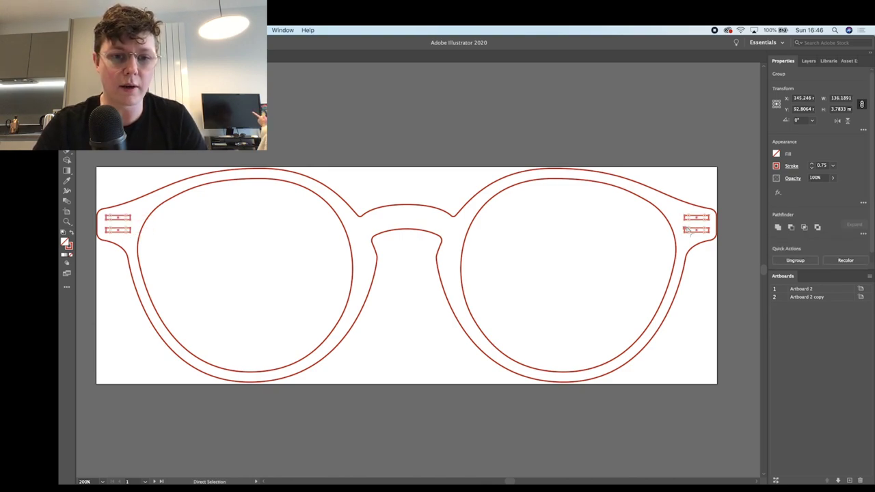
scroll(791, 210, down, 1)
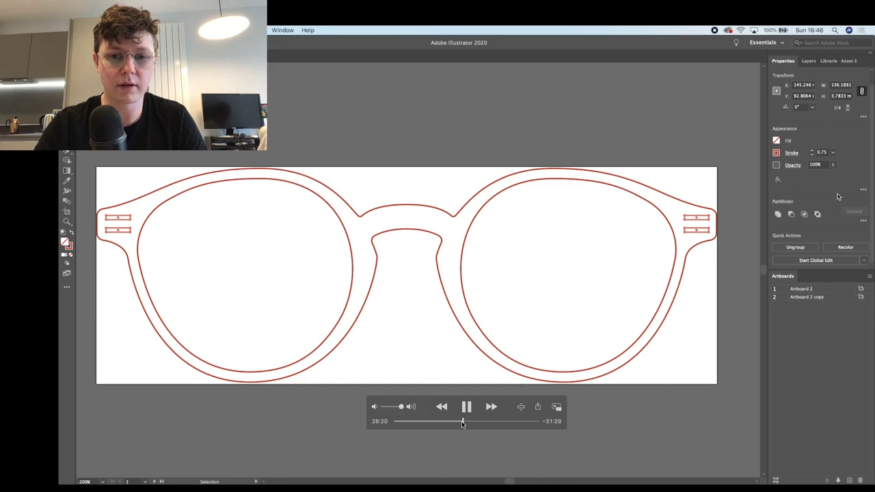
drag(462, 422, 454, 420)
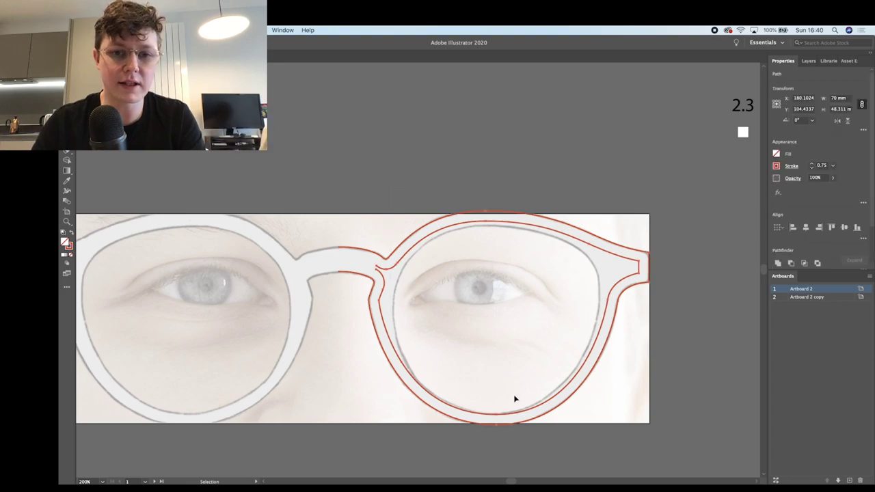
mouse_move(456, 425)
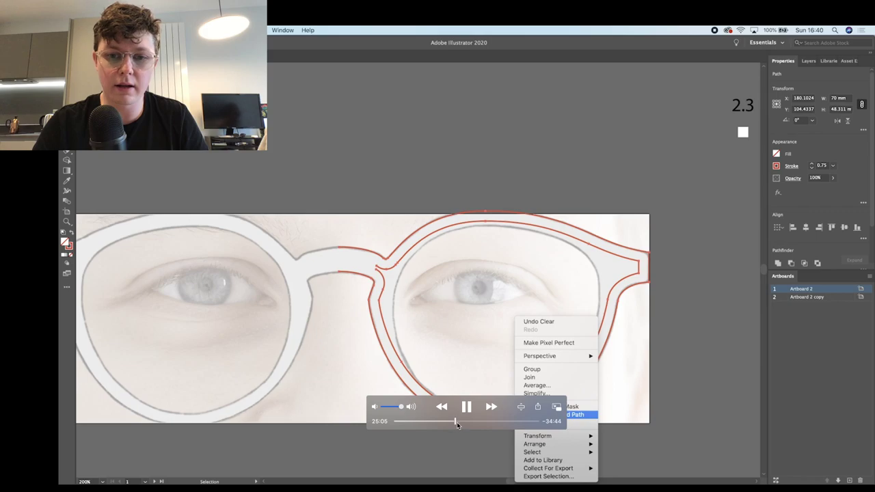
drag(455, 422, 455, 423)
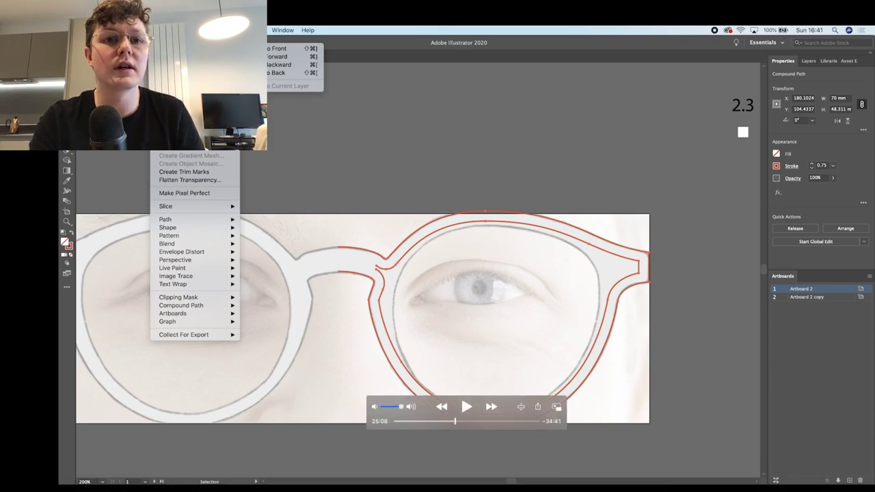
click(467, 407)
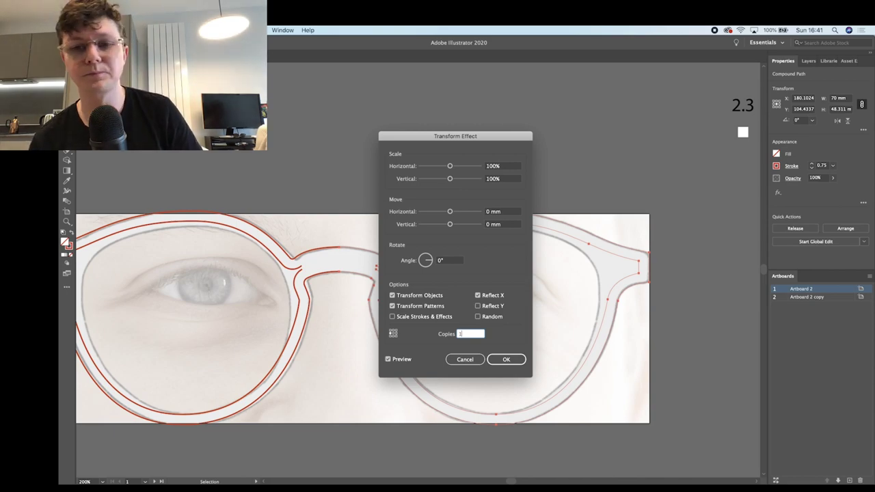
mouse_move(393, 143)
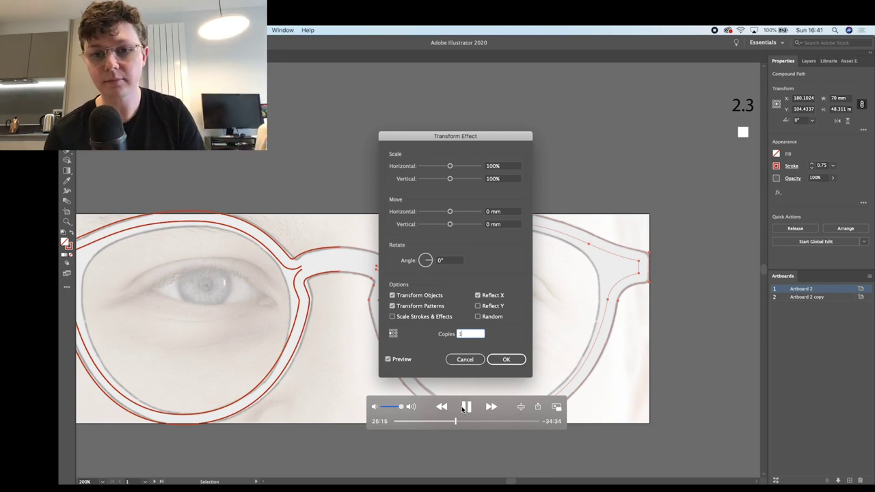
drag(441, 421, 467, 421)
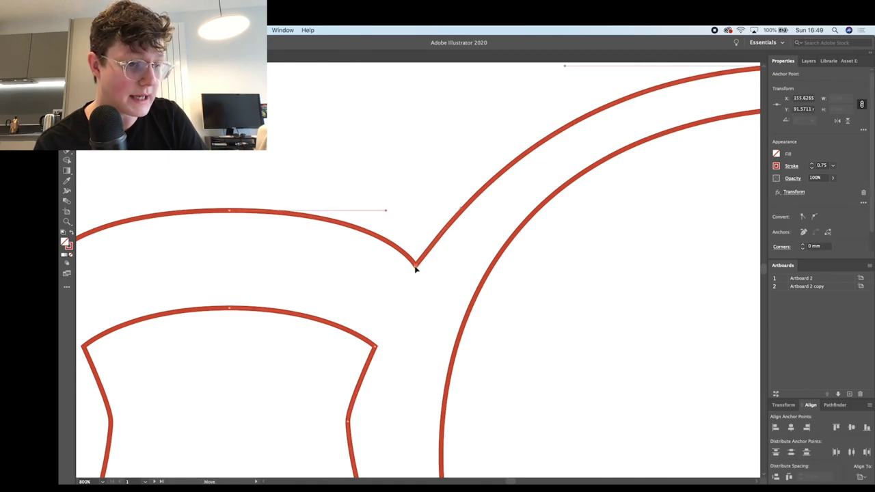
Step: Nudge the bridge's upper corner anchor slightly down, and draw a straight guide line about 6.8 × 12.2 mm through the upper and lower bridge corners
drag(417, 268, 418, 270)
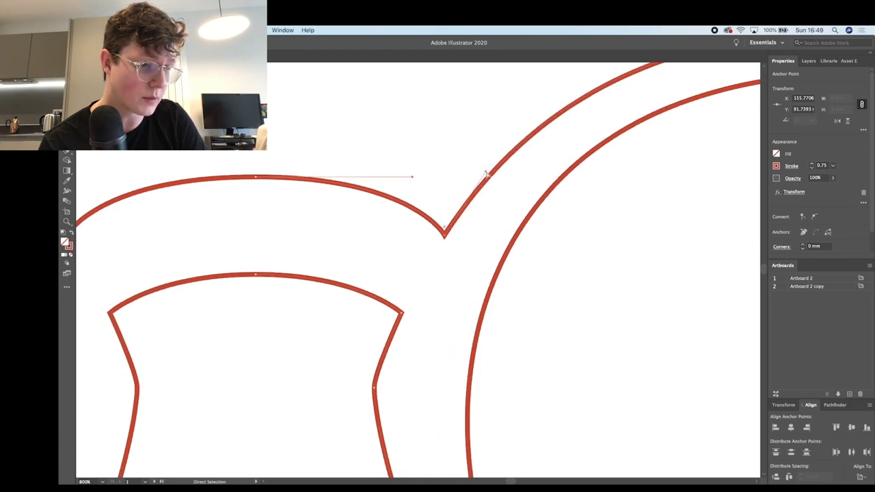
click(429, 186)
click(67, 110)
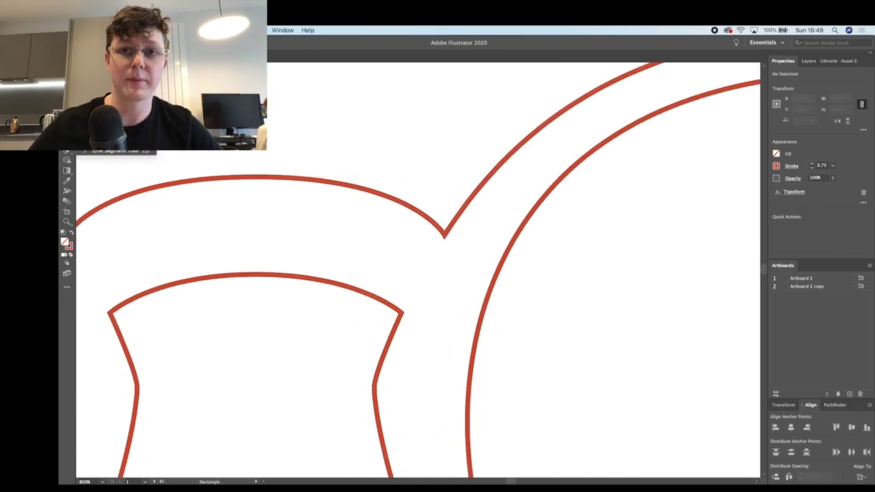
click(67, 149)
drag(445, 235, 348, 411)
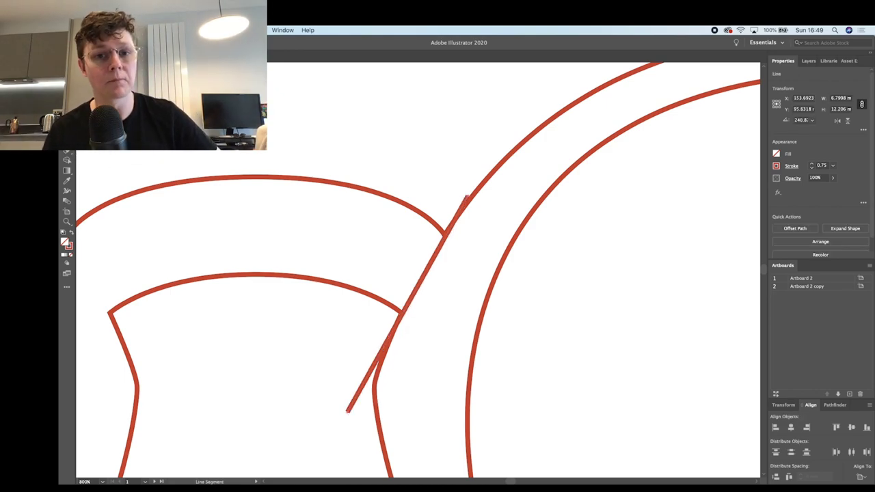
Step: Align the upper bridge corner's lens-side handle with the direction of the guide line, and delete the guide line
key(a)
drag(468, 198, 488, 161)
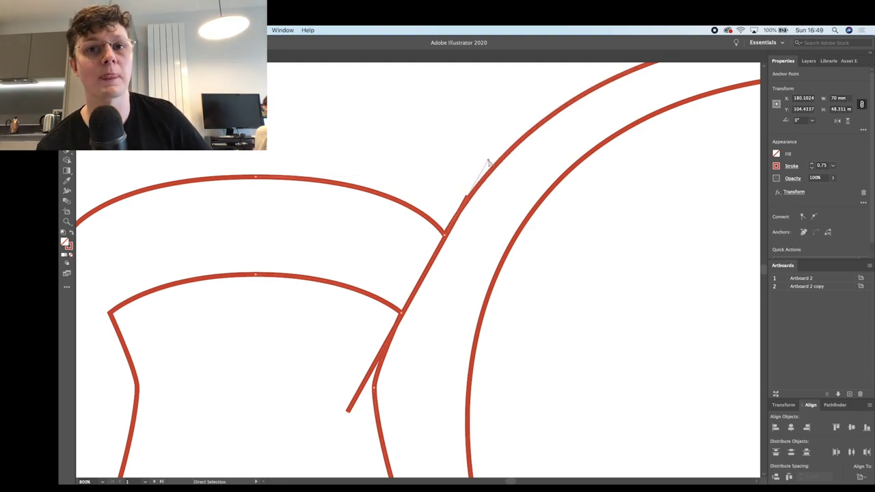
click(340, 383)
key(super+minus)
key(super+minus)
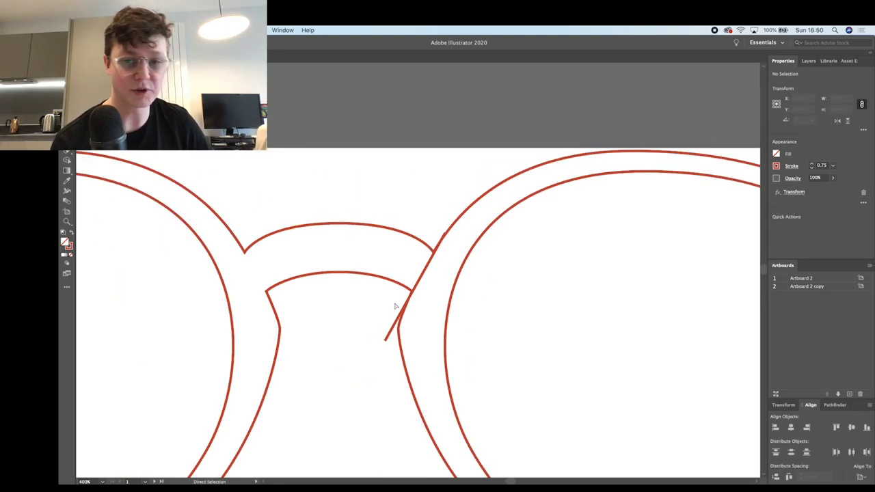
click(419, 280)
key(Delete)
Step: Examine the whole frame and the handles of the upper bridge corner anchor, leaving the path deselected
key(super+minus)
key(super+minus)
key(super+minus)
key(super+minus)
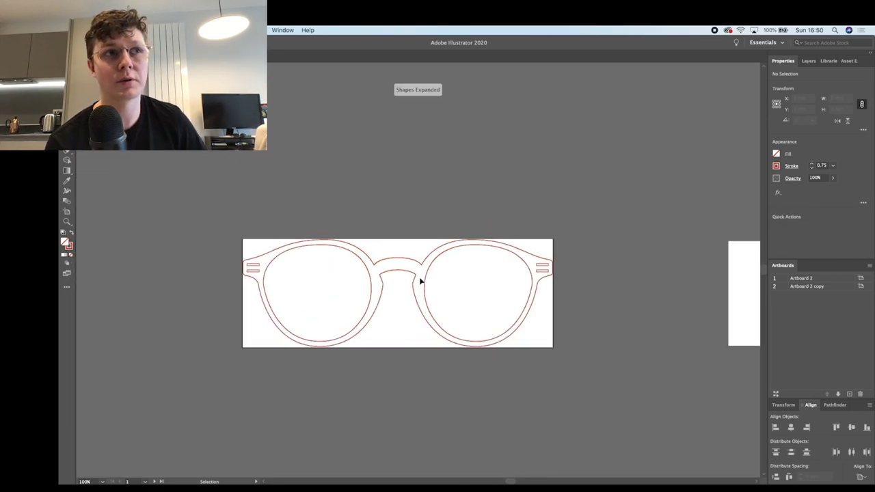
key(super+equal)
key(super+equal)
key(super+equal)
click(428, 257)
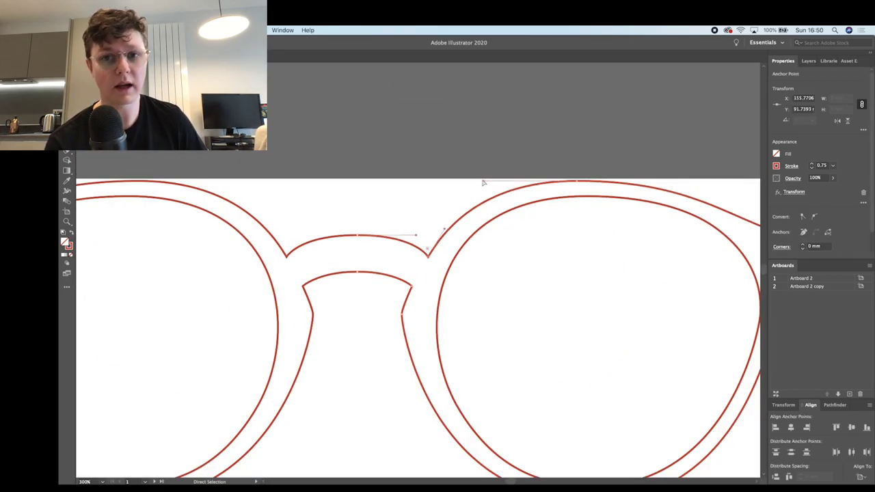
click(491, 182)
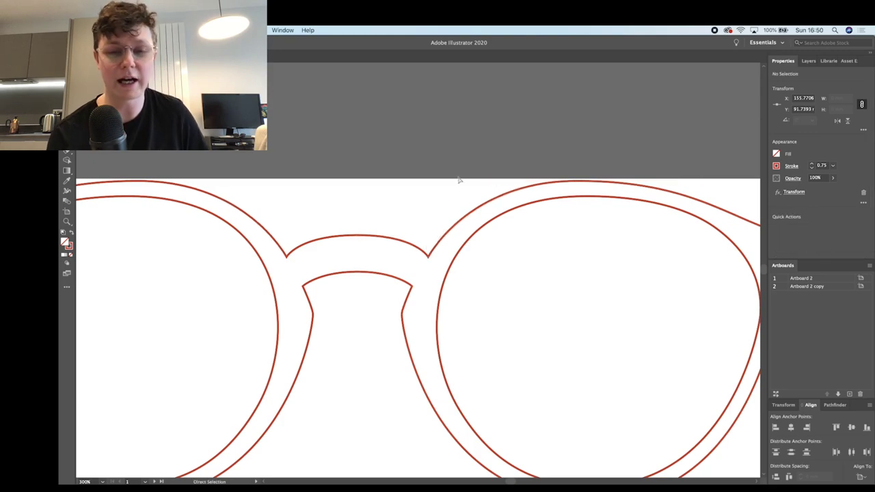
Step: Round the lower bridge corner of the frame outline with its live corner, and deselect the path
key(super+0)
key(a)
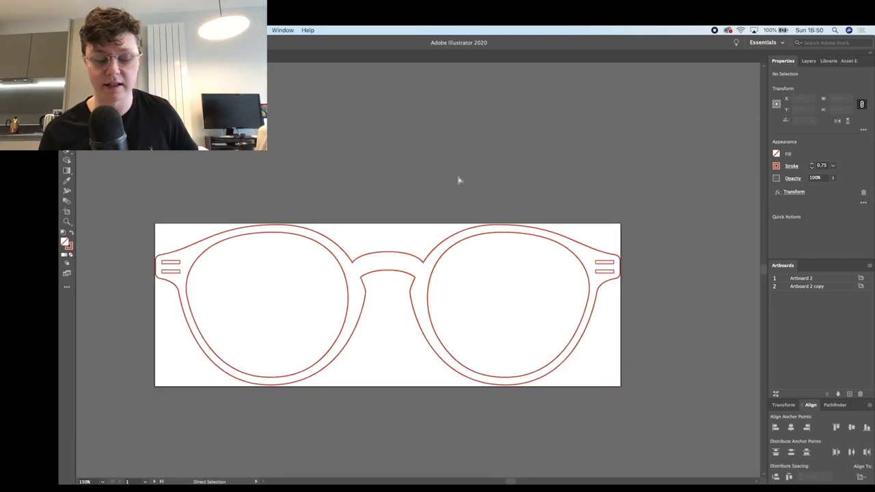
key(super+equal)
key(super+equal)
key(super+equal)
key(super+equal)
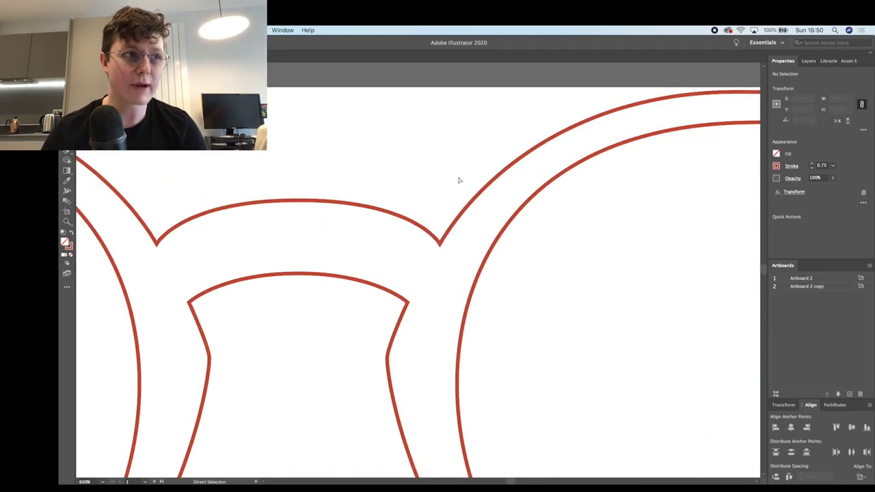
click(440, 243)
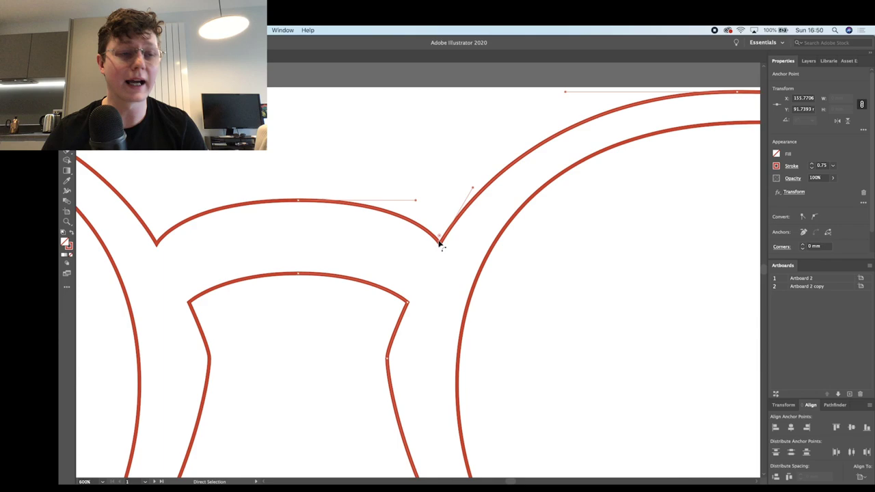
click(410, 316)
click(407, 303)
drag(402, 305, 387, 309)
click(365, 322)
Step: Give the bridge's sharp upper corner a very small rounding of about 0.25 mm, and deselect the path
key(v)
key(super+minus)
key(super+minus)
key(super+minus)
key(super+minus)
key(super+plus)
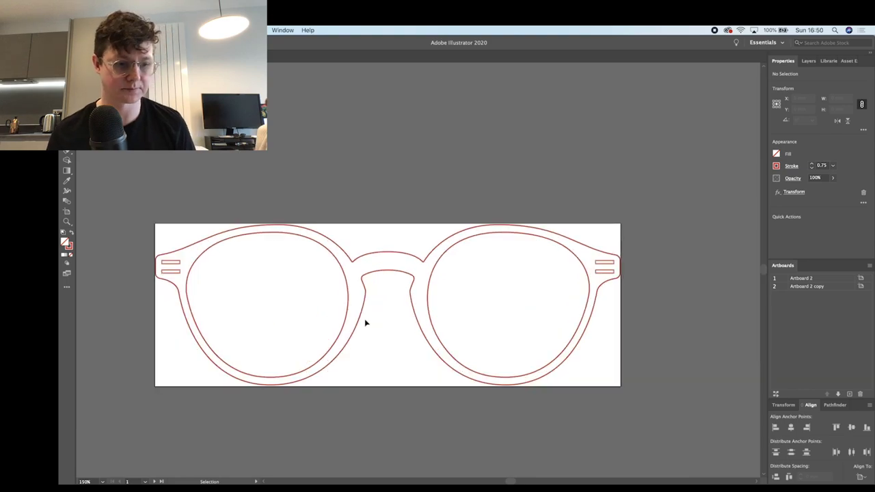
key(super+plus)
key(a)
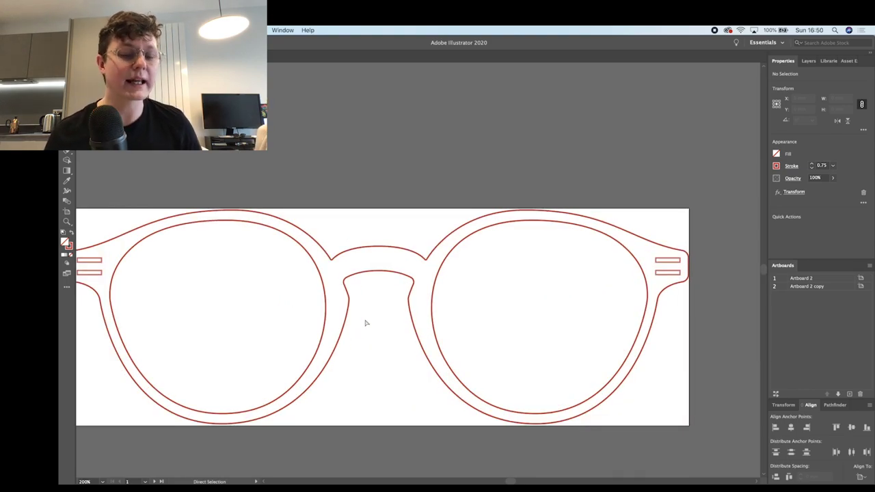
key(super+plus)
key(super+plus)
key(super+plus)
key(super+plus)
click(450, 232)
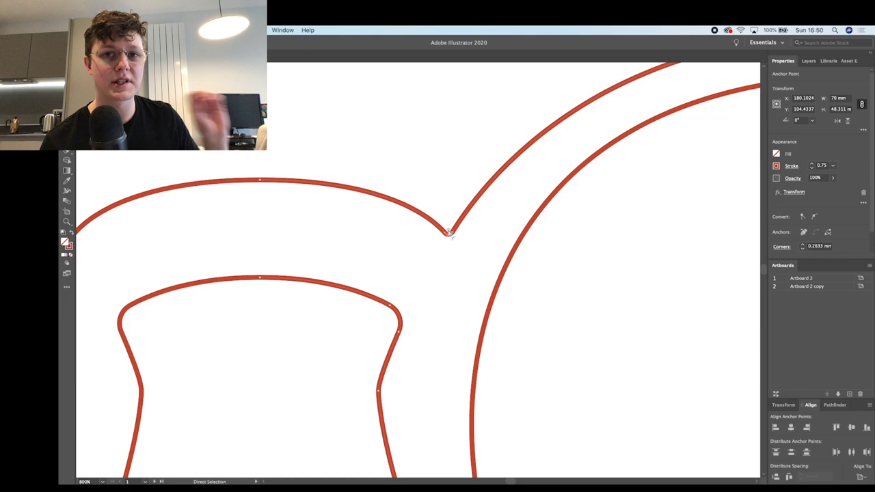
key(super+z)
drag(493, 164, 494, 168)
click(449, 236)
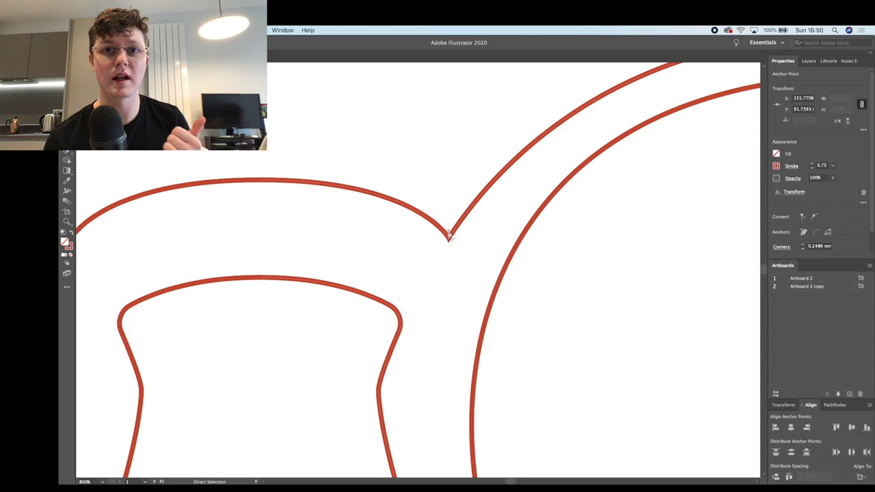
click(445, 206)
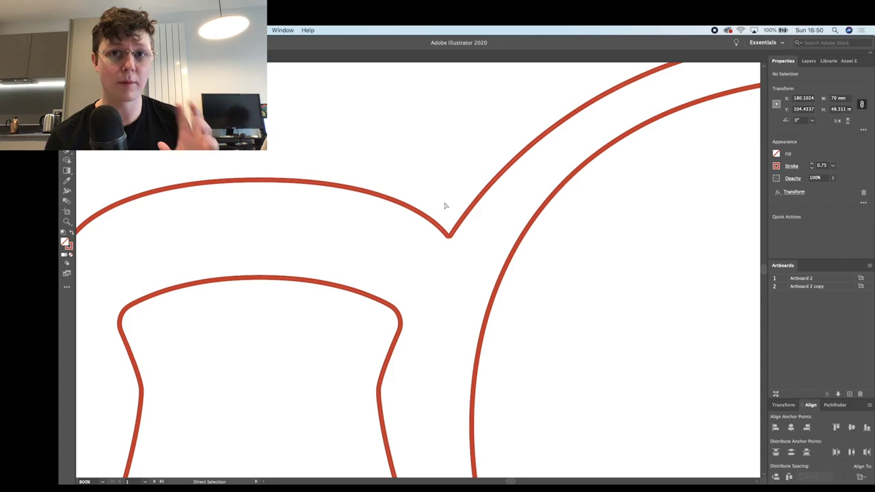
Step: Select the upper outer anchor of the editable lens opening and nudge it slightly down to smooth the curve
key(super+0)
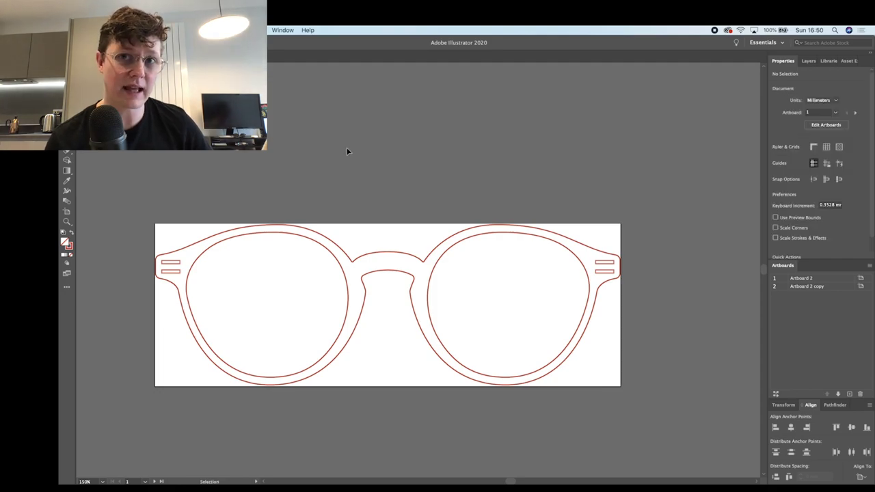
scroll(347, 152, down, 2)
scroll(347, 151, left, 1)
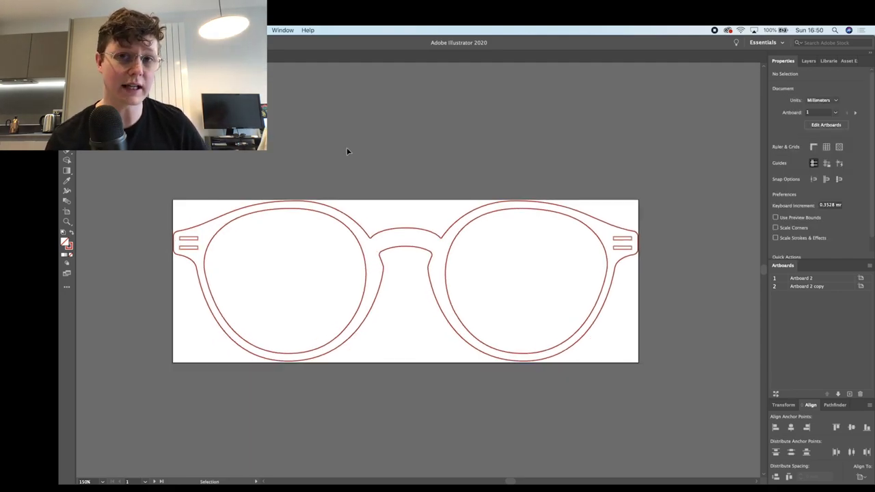
click(561, 219)
key(a)
click(523, 210)
scroll(573, 222, right, 3)
scroll(573, 222, up, 1)
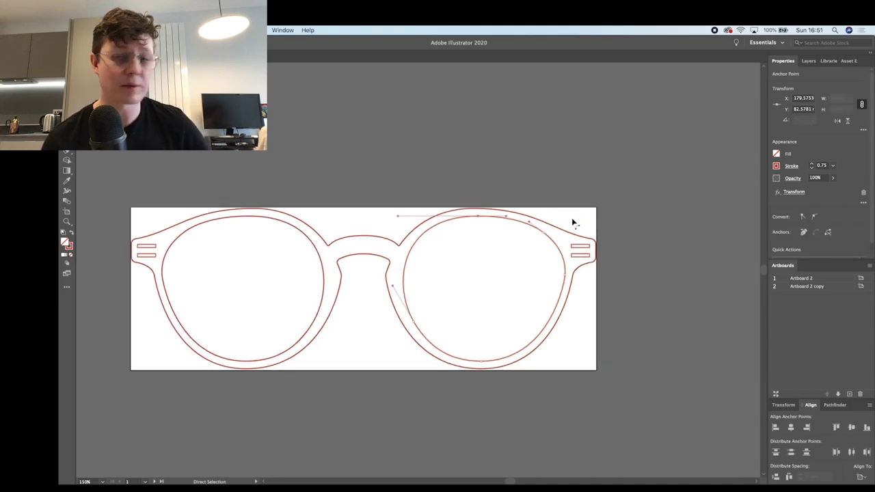
scroll(572, 217, up, 5)
click(648, 315)
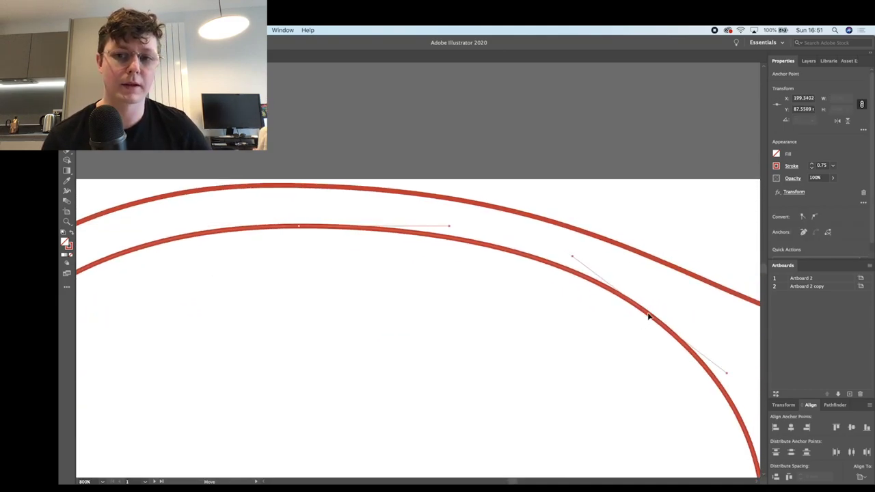
drag(649, 316, 650, 319)
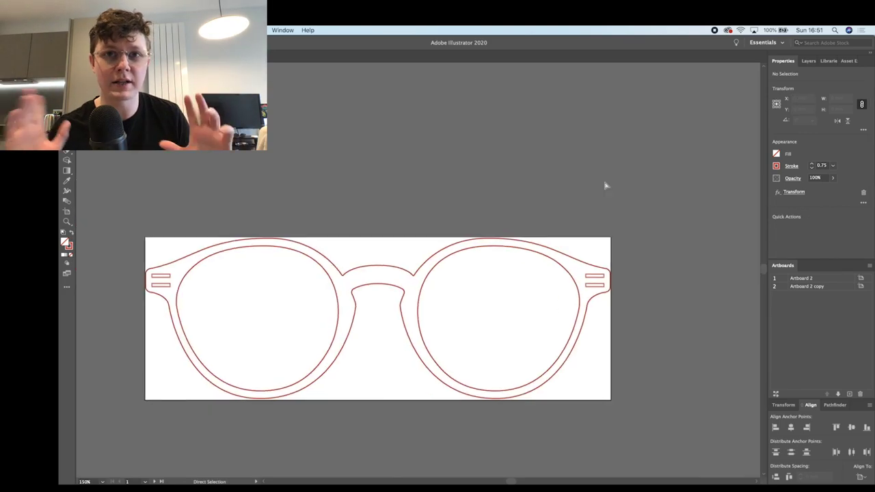
Step: Examine the outer side anchor of the lens opening and its handles near the hinge slots, leaving the path deselected
scroll(604, 185, left, 2)
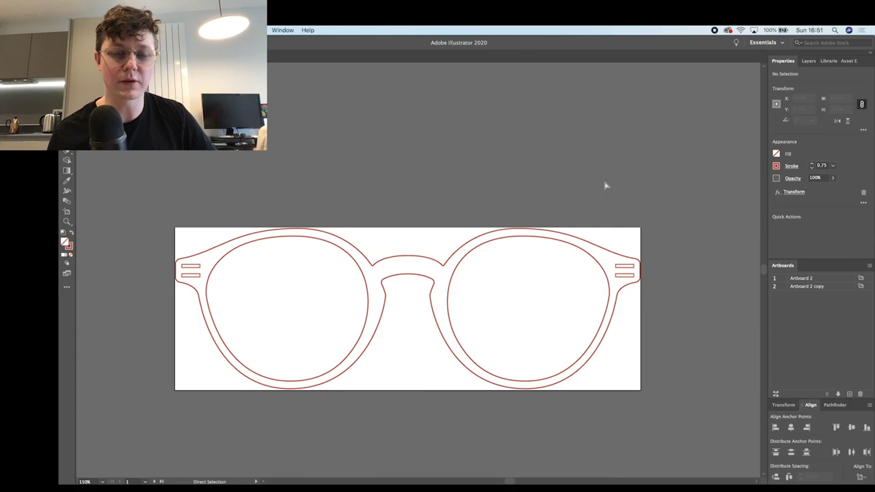
click(609, 296)
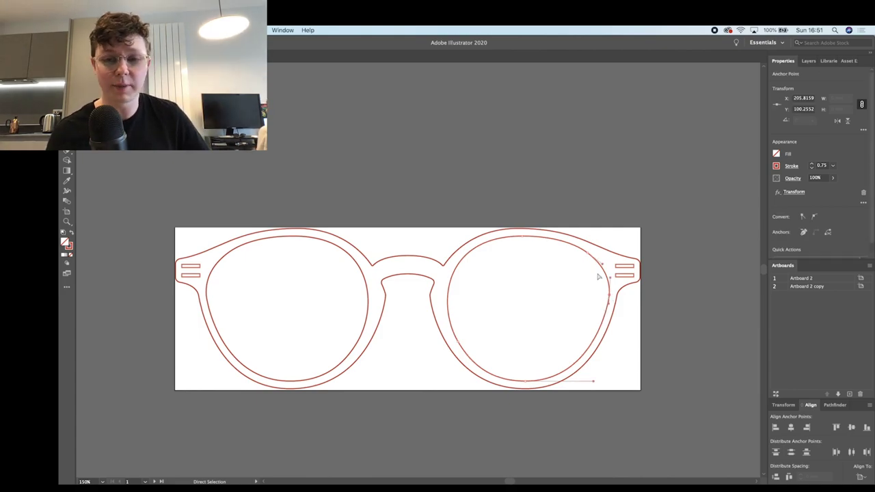
key(super+equal)
key(super+equal)
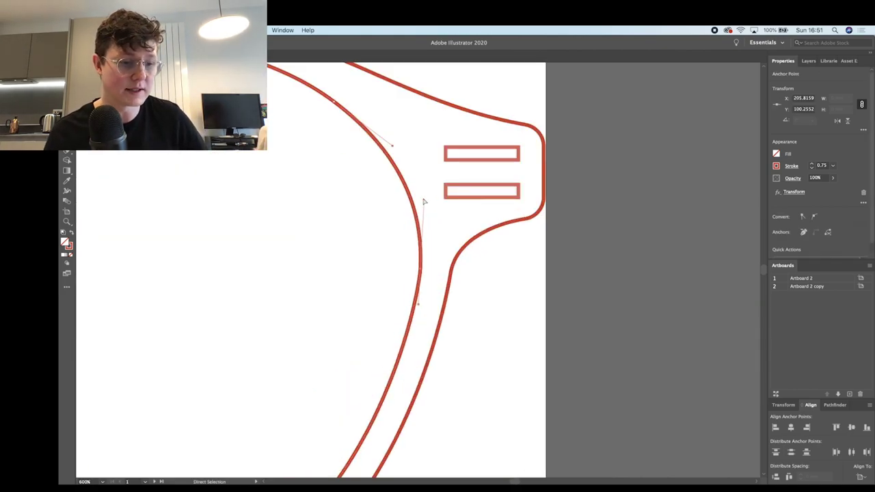
click(505, 331)
key(super+minus)
key(super+minus)
key(super+minus)
key(super+minus)
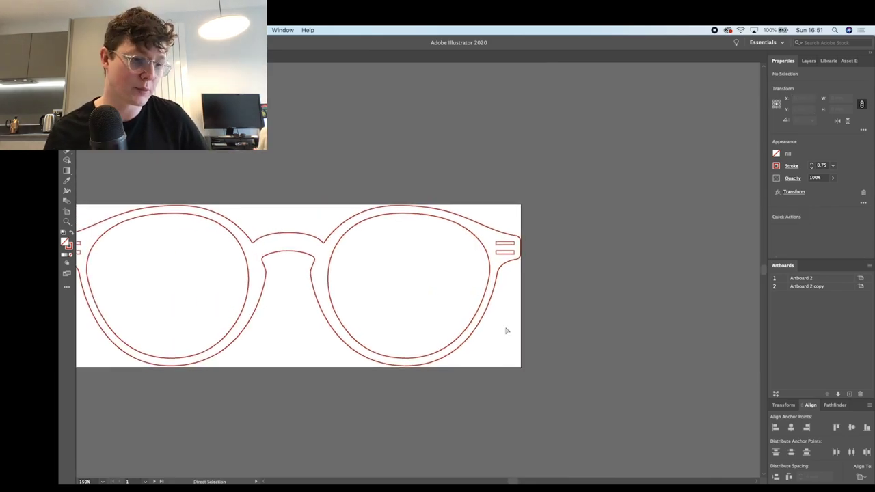
Step: Show and unlock Layer 1 to compare the frame outline with the reference photo
scroll(506, 330, left, 3)
key(super+equal)
key(super+equal)
click(808, 61)
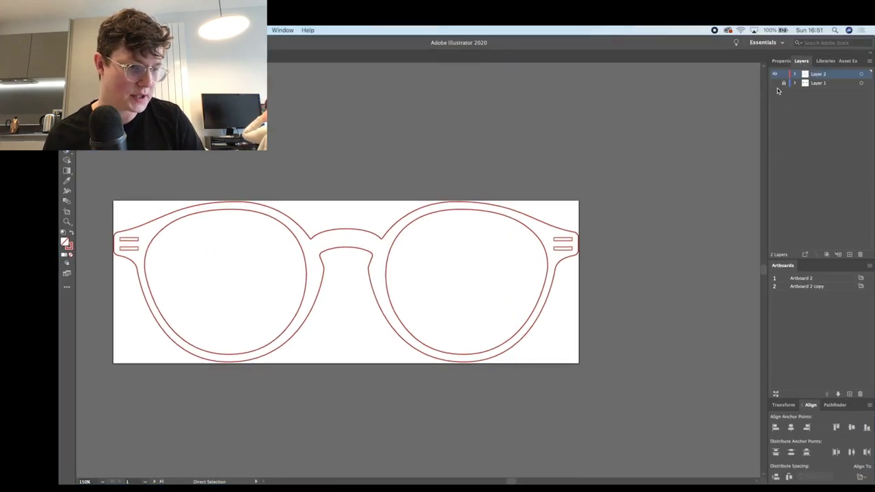
click(775, 82)
key(super+minus)
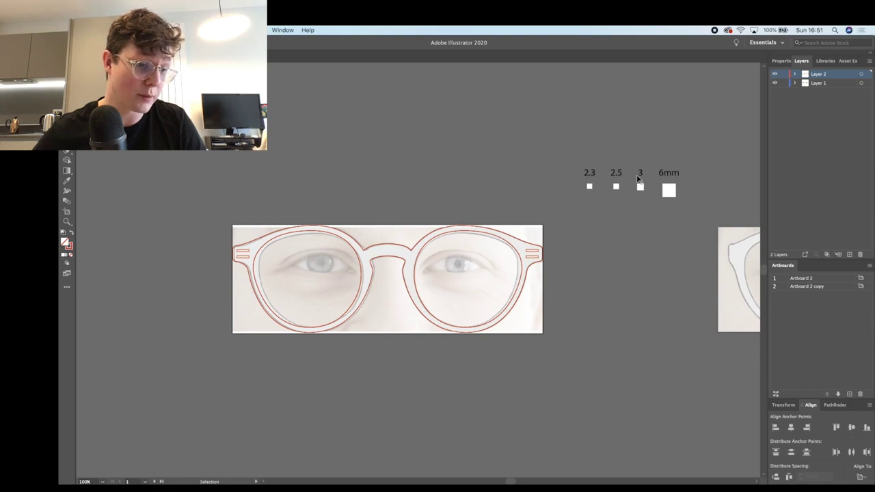
Step: Check the lower rim's width against a copy of the 2.5 mm reference square
double_click(615, 187)
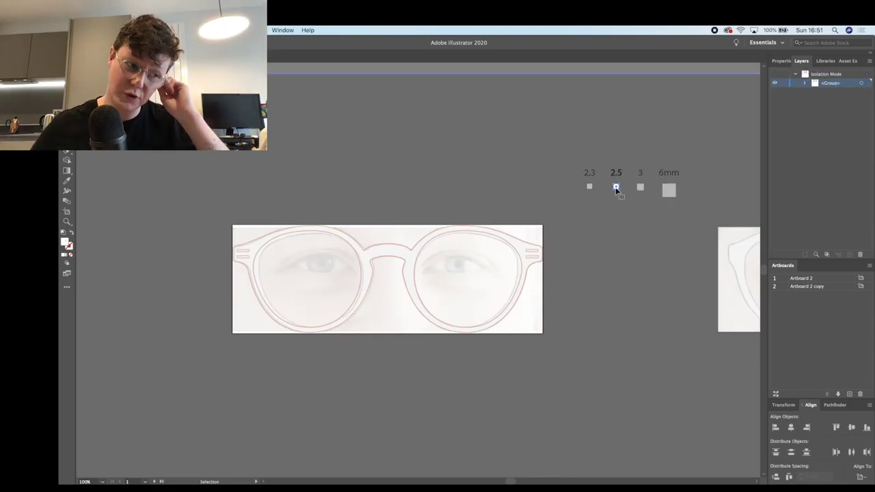
double_click(618, 226)
key(a)
key(super+equal)
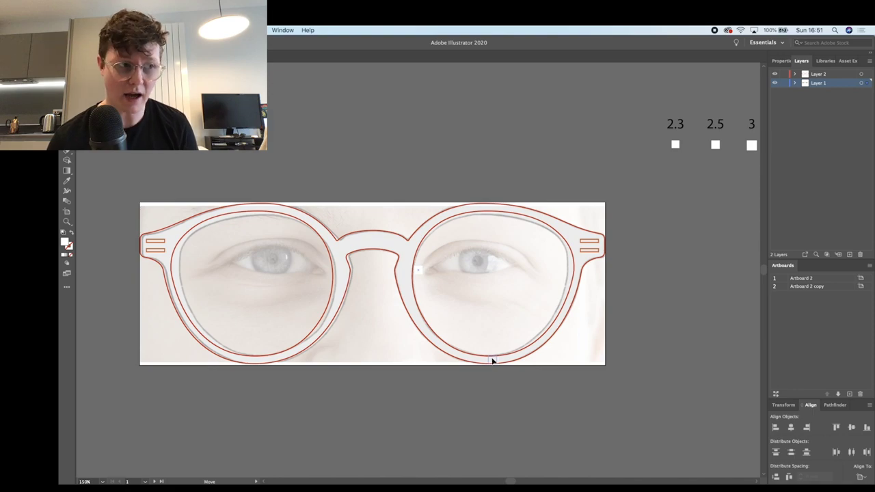
Step: Copy the 2.3 mm reference square and check the upper outer rim's width against the pasted copy
double_click(675, 145)
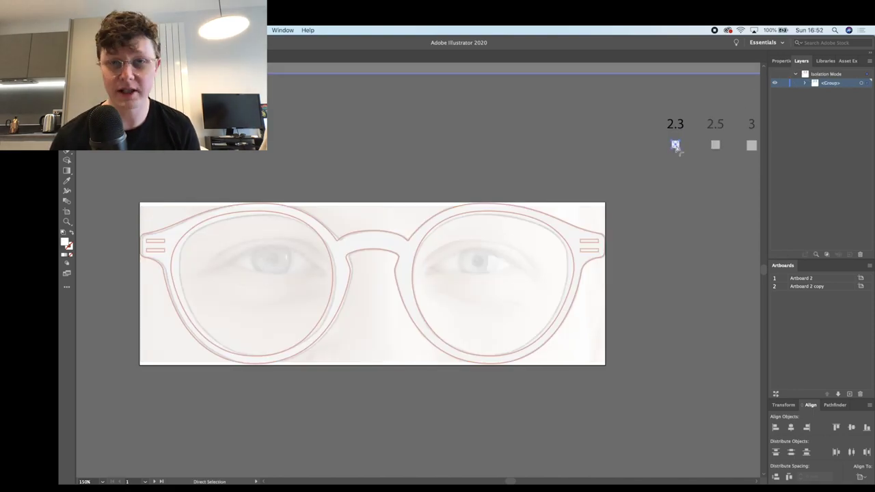
key(super+c)
double_click(640, 197)
key(super+v)
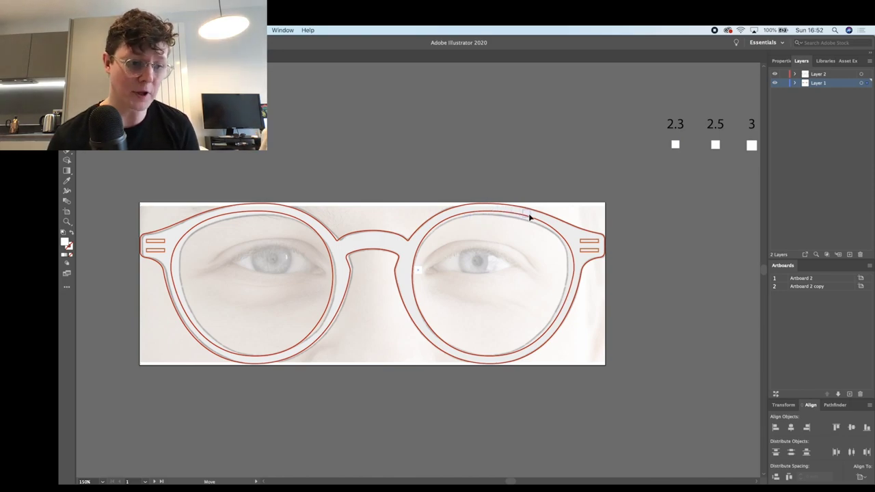
Step: Select the frame outline on Layer 2, and hide and lock Layer 1
click(575, 274)
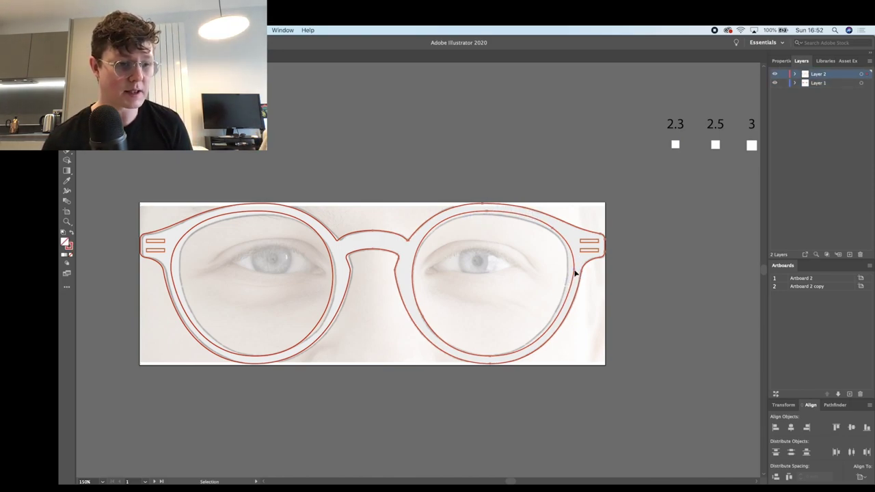
click(775, 83)
key(a)
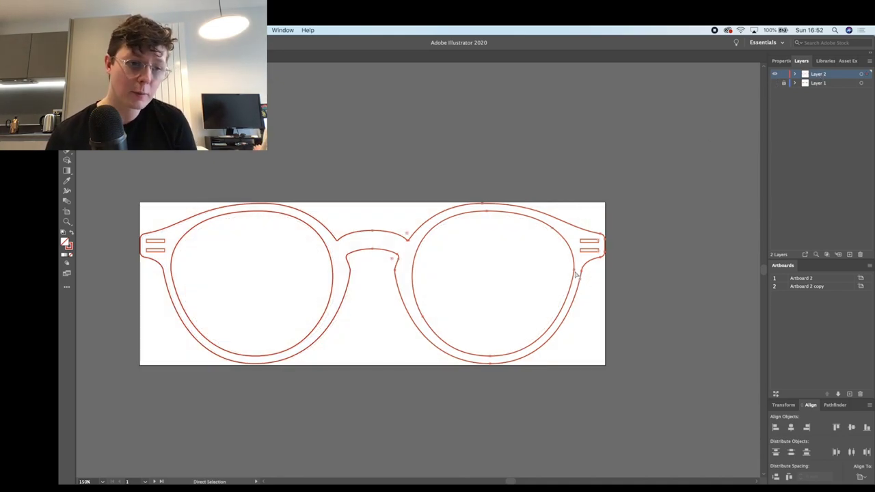
Step: Nudge the lens opening's outer side anchor slightly inward and up, and leave the paths deselected
click(575, 271)
scroll(552, 272, right, 2)
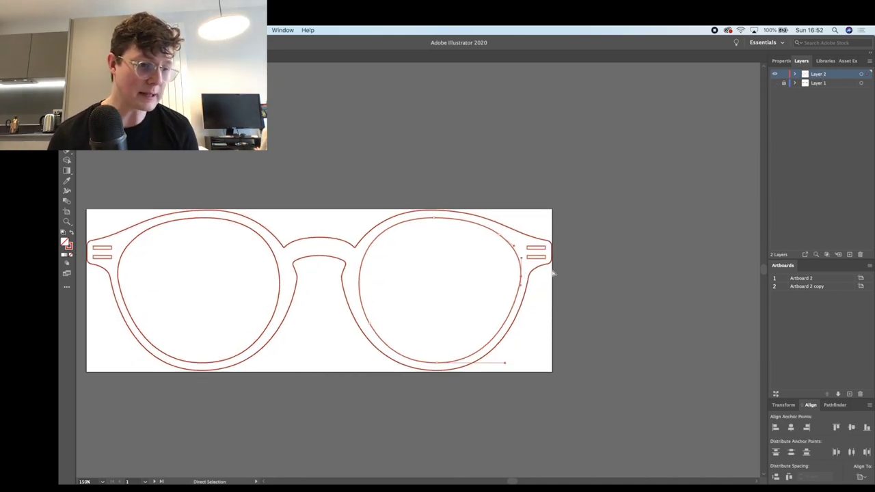
key(super+plus)
key(super+plus)
key(super+plus)
key(super+plus)
key(super+plus)
key(super+plus)
key(super+plus)
drag(419, 270, 416, 267)
scroll(565, 312, down, 10)
scroll(565, 312, left, 2)
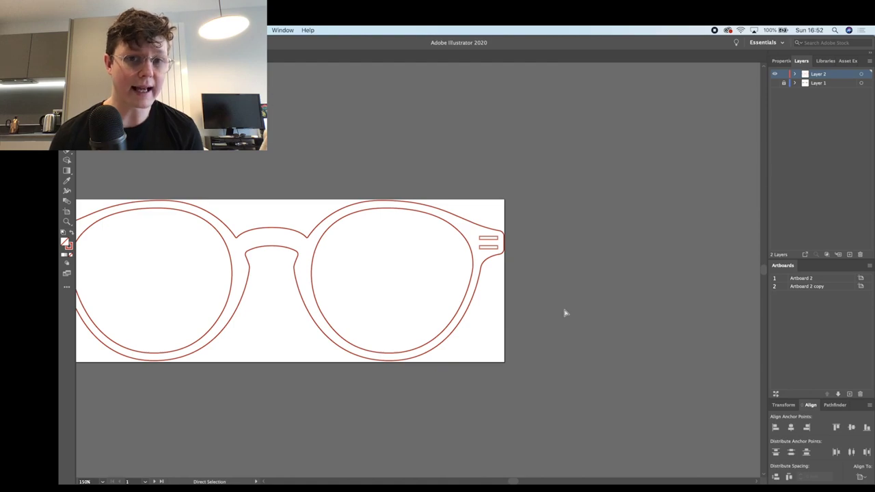
click(481, 271)
click(516, 299)
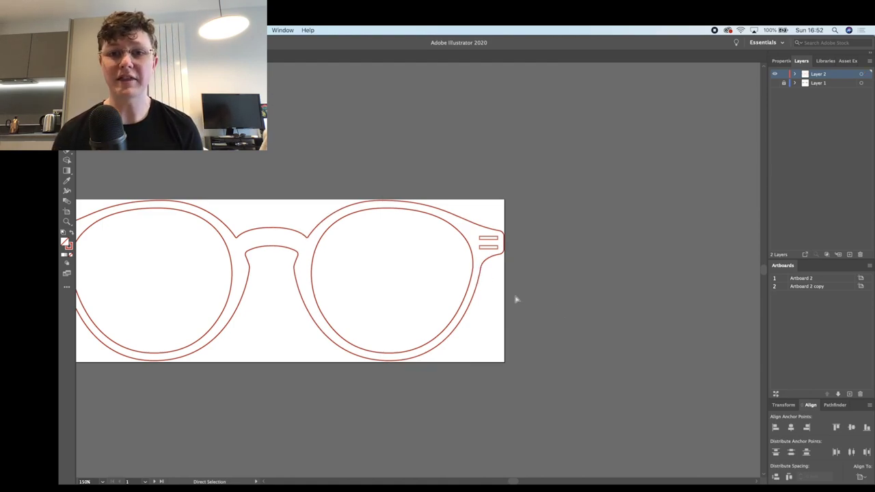
Step: Duplicate the complete frame with its hinge slots onto Artboard 2 copy, and centre the duplicate horizontally on that artboard
scroll(516, 299, left, 4)
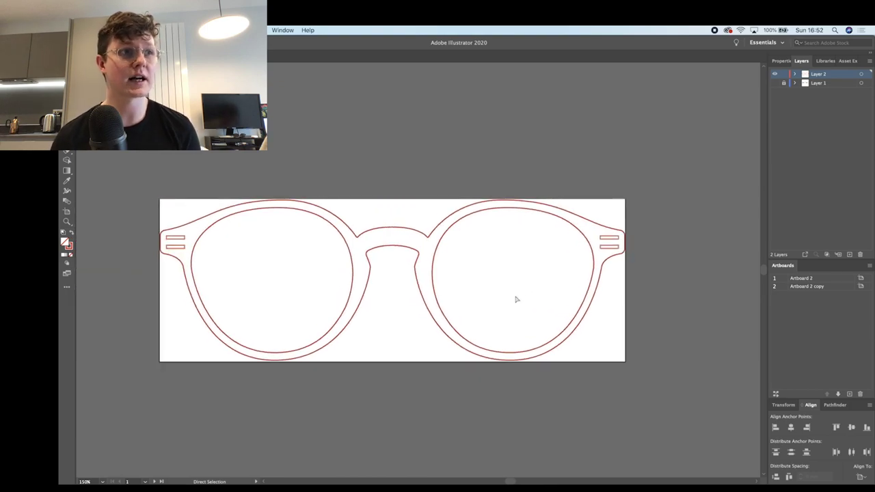
scroll(516, 299, left, 1)
scroll(516, 299, down, 1)
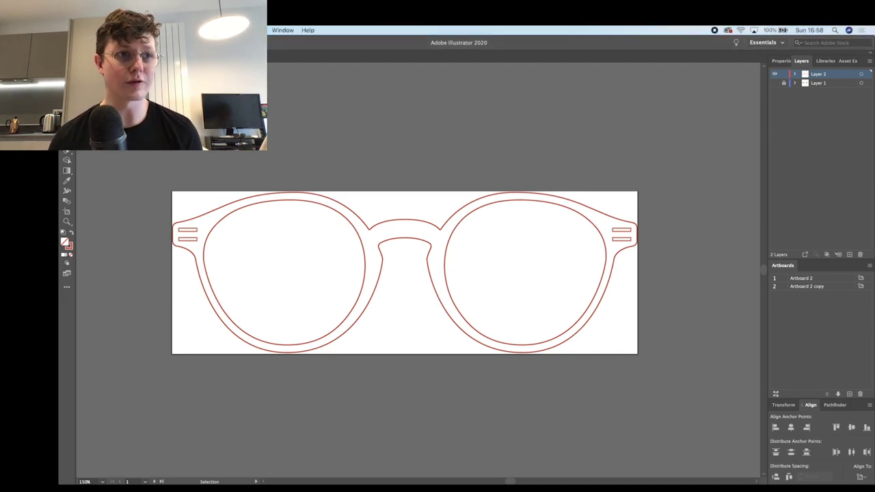
key(super+minus)
key(super+minus)
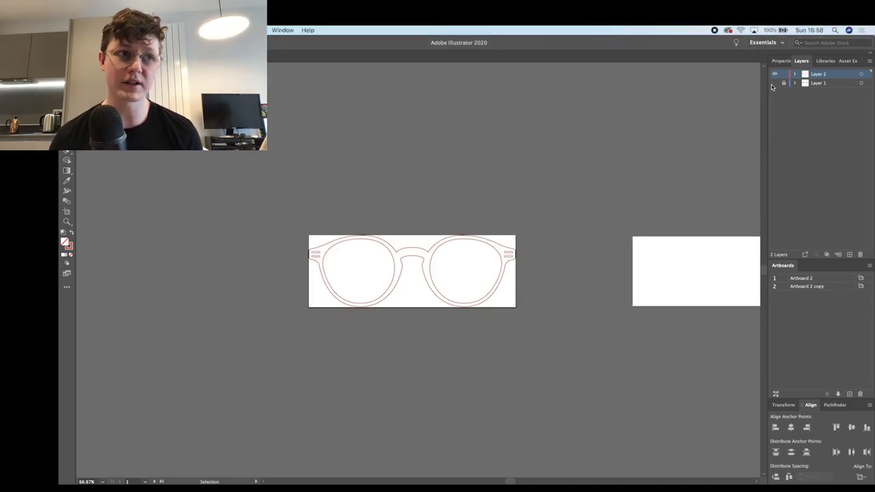
key(super+a)
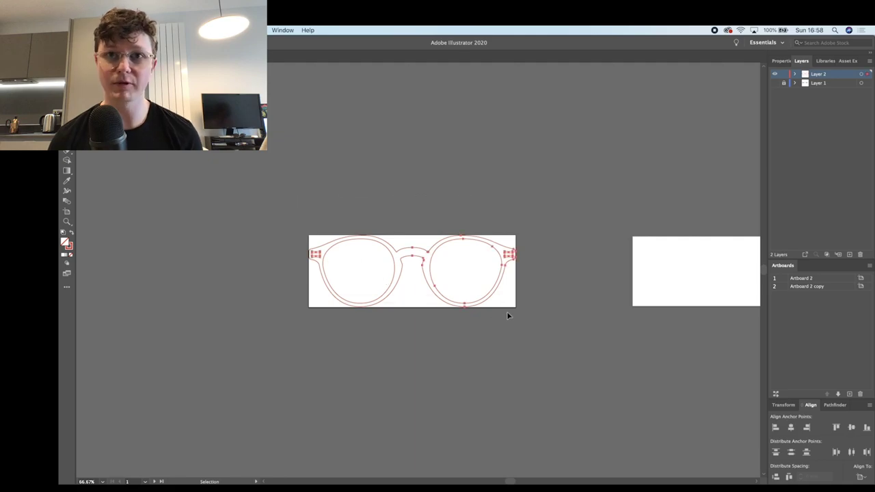
scroll(507, 316, right, 3)
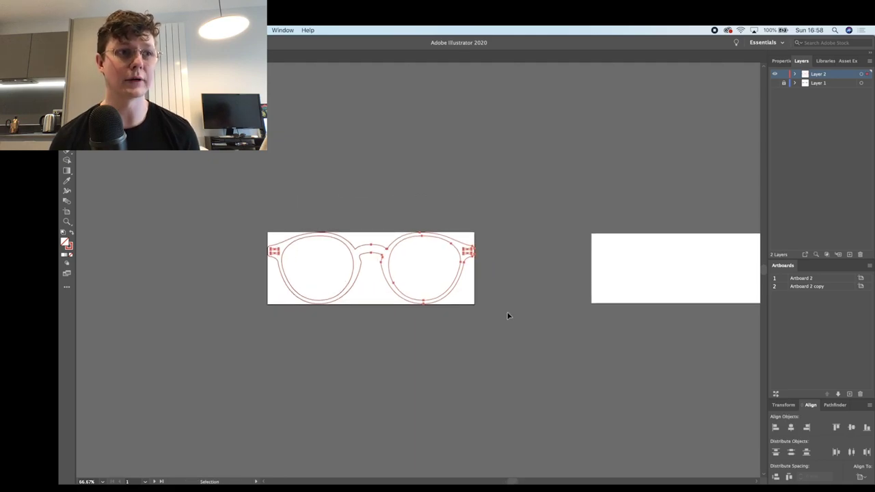
drag(404, 295, 687, 311)
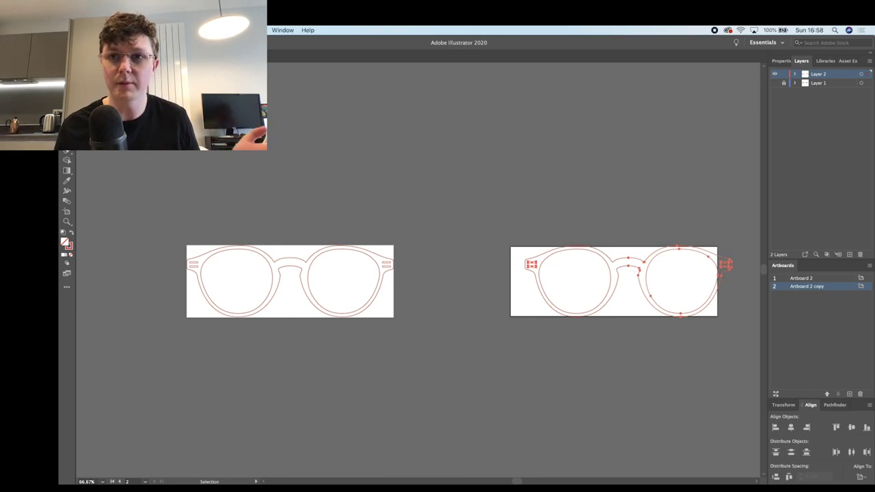
click(791, 427)
click(676, 378)
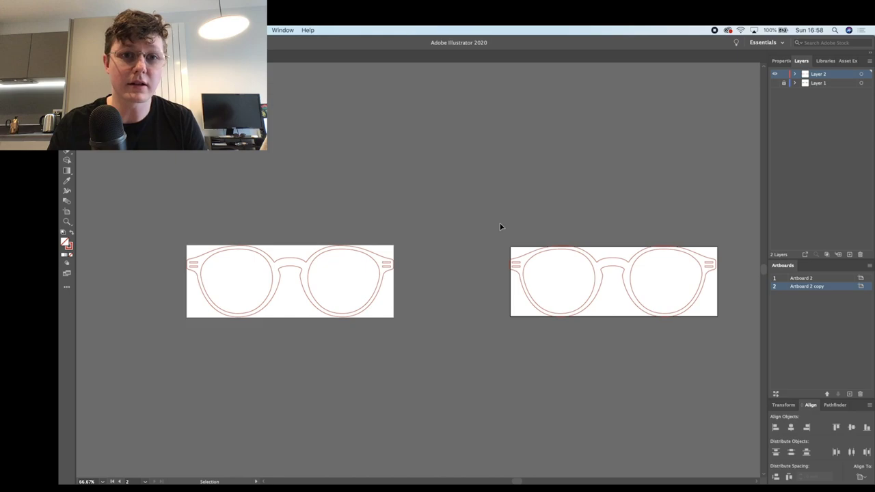
Step: Extend the top and bottom edges of Artboard 2 copy slightly so it contains the full height of the frame
click(67, 211)
drag(610, 248, 614, 244)
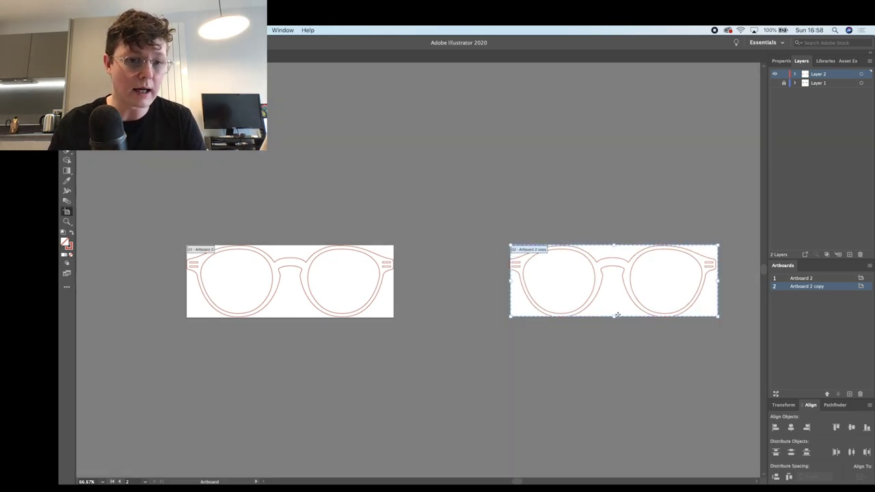
drag(614, 317, 614, 318)
click(67, 71)
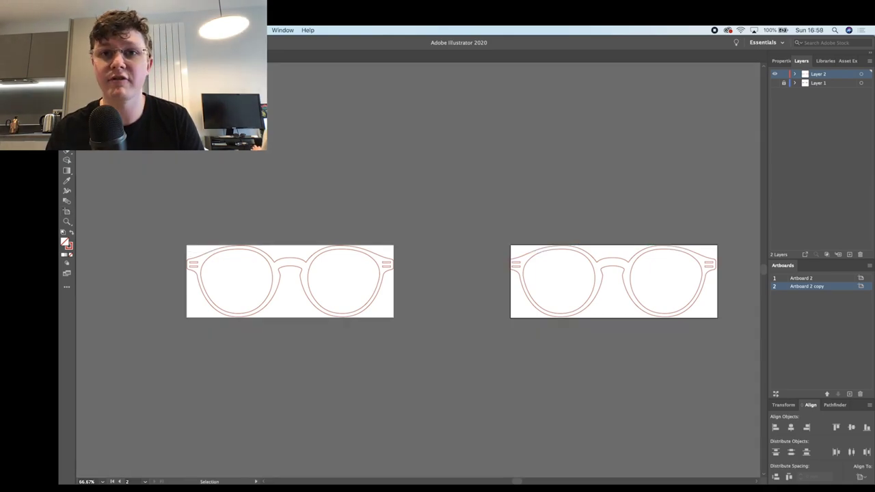
Step: Nudge the duplicated frame and its hinge slots three steps right to centre them on Artboard 2 copy, and deselect them
key(super+equal)
key(super+equal)
scroll(308, 112, right, 10)
key(super+minus)
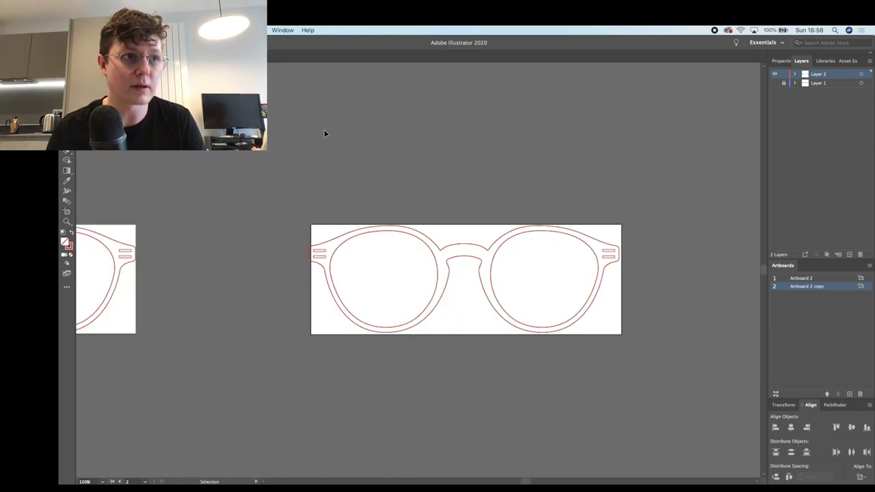
drag(440, 280, 597, 347)
key(Right)
key(Right)
key(Right)
click(617, 355)
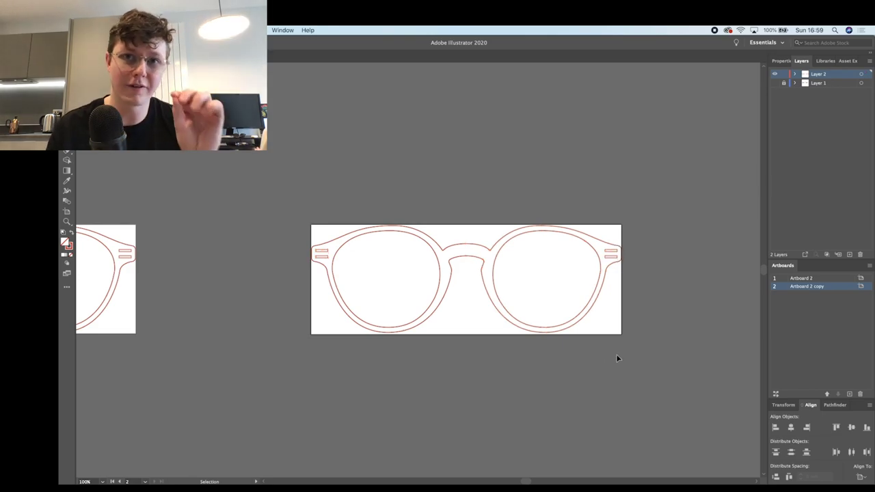
Step: Show Layer 1, and reposition the duplicate bridge's upper edge and its corner with the right-hand rim to follow the photo
click(774, 82)
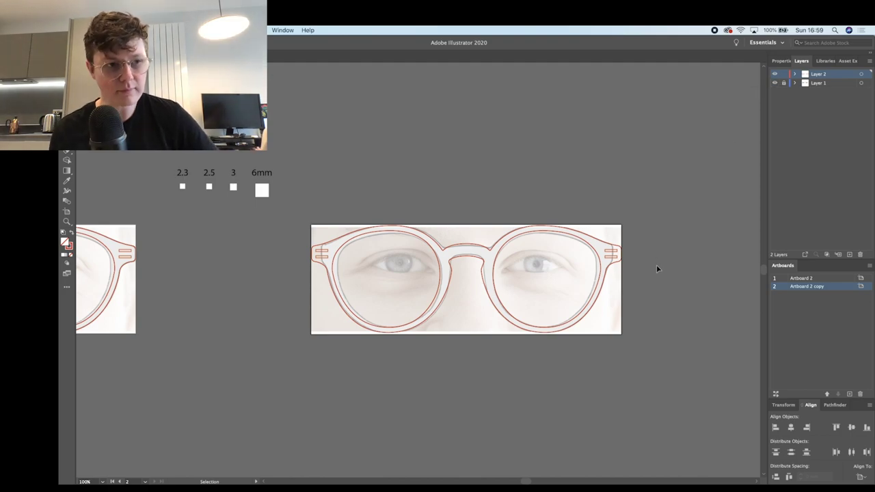
key(super+equal)
key(super+equal)
key(super+equal)
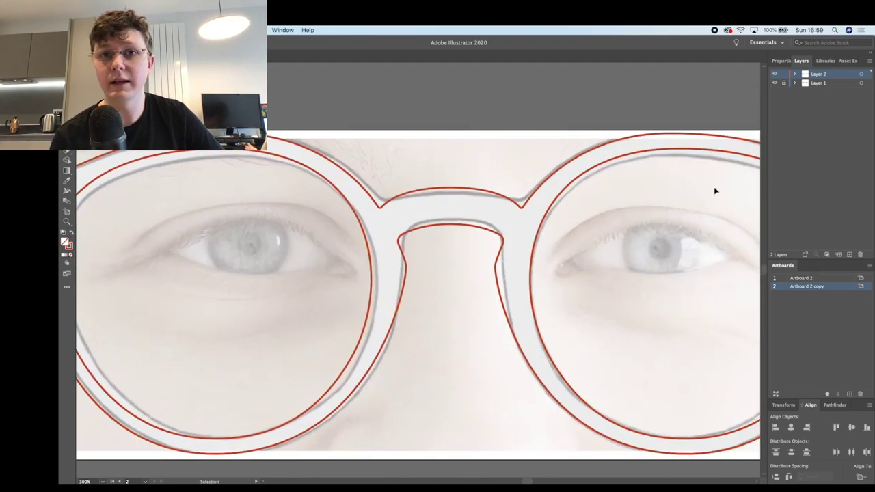
key(a)
click(451, 189)
drag(452, 190, 466, 193)
key(super+z)
click(504, 135)
mouse_move(521, 210)
mouse_down()
mouse_move(494, 195)
mouse_move(517, 208)
mouse_up()
click(522, 201)
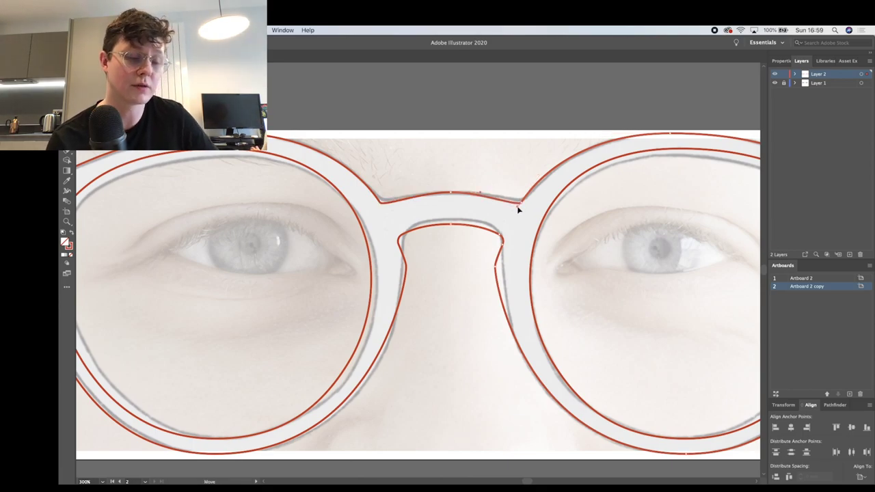
Step: Toggle Snap to Point, and fine-tune the bridge corner and the adjoining right-hand upper rim against the photo
click(257, 30)
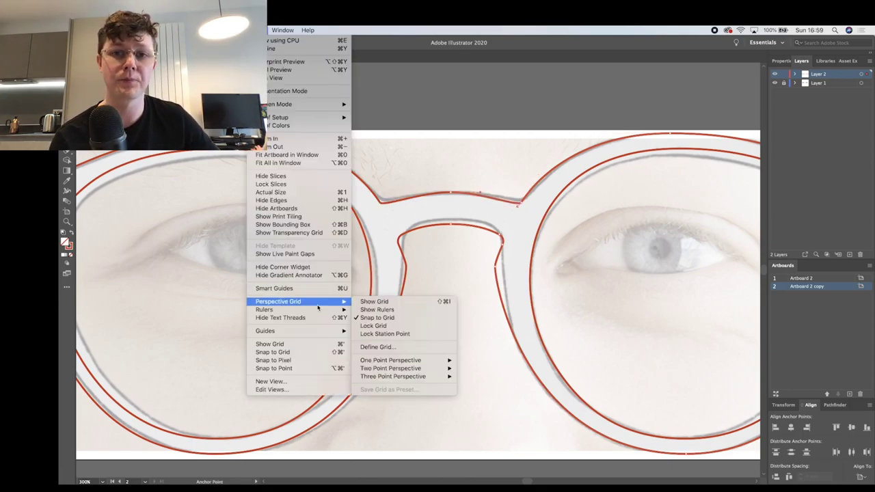
click(324, 368)
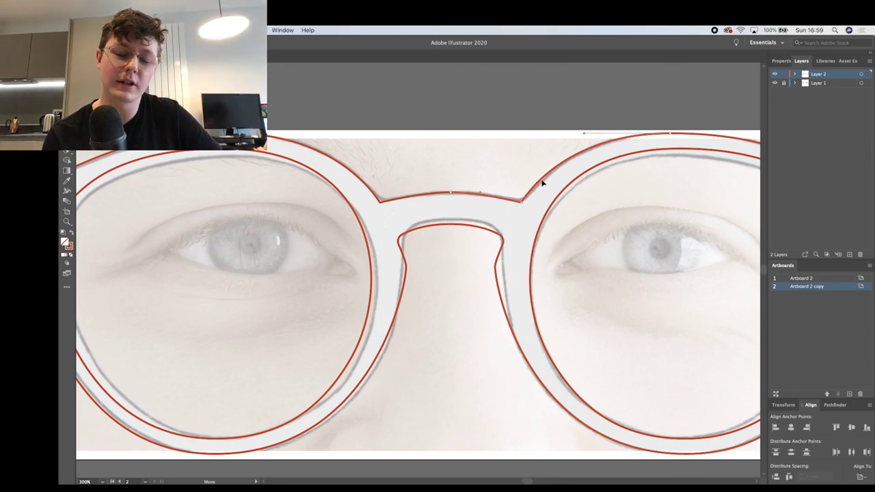
click(542, 181)
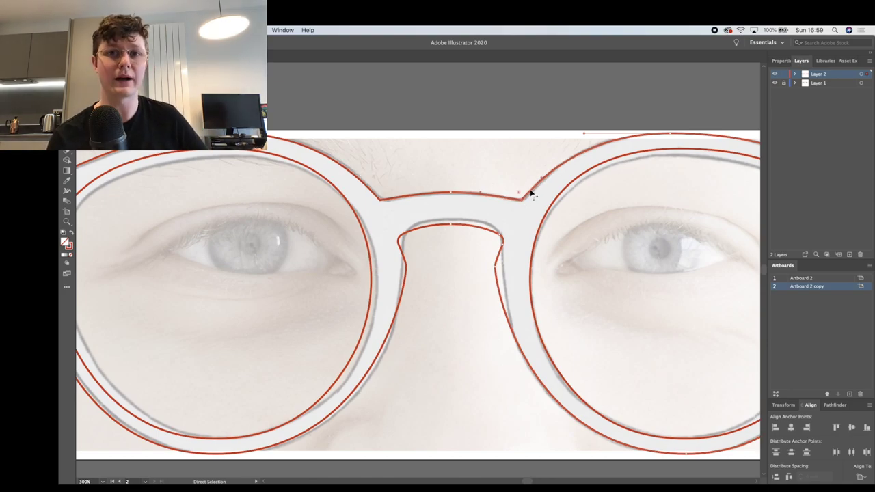
drag(533, 192, 545, 179)
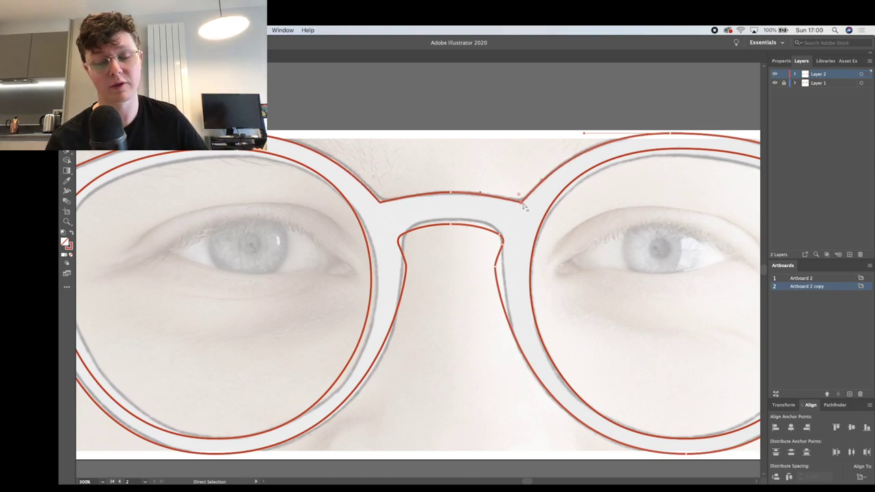
Step: Refine the bridge's right-hand corner anchor, and reshape the bridge's upper curve with its central anchor and handle
key(super+equal)
key(super+equal)
key(super+equal)
drag(421, 272, 425, 270)
drag(316, 246, 334, 246)
click(233, 244)
drag(234, 246, 234, 249)
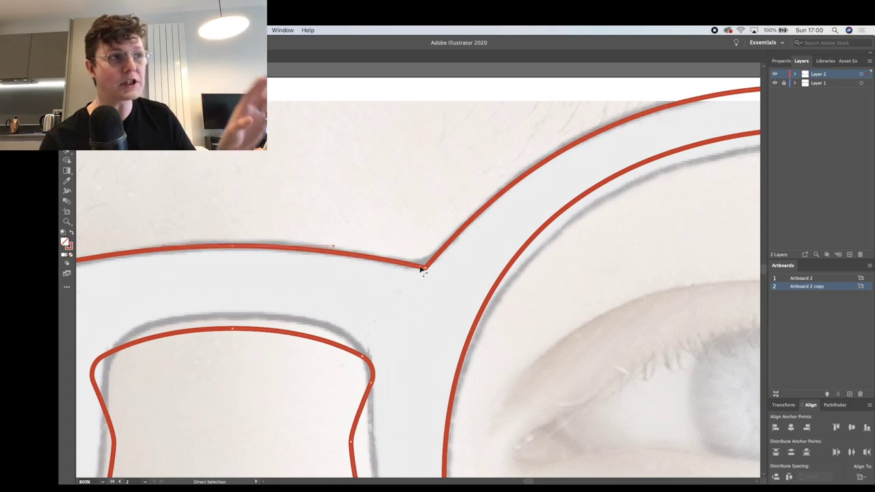
Step: Round the corner where the bridge meets the right-hand outer rim
click(424, 267)
drag(421, 260, 413, 227)
scroll(414, 227, right, 3)
scroll(414, 226, up, 2)
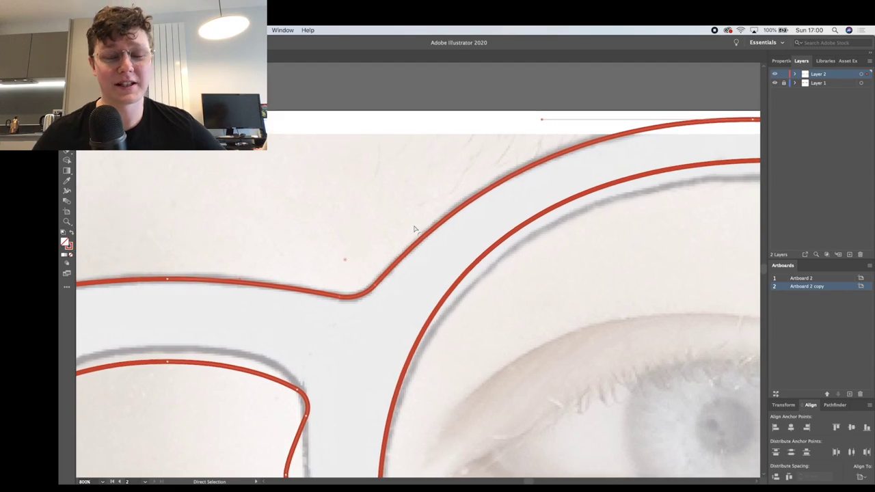
Step: Return the bridge-to-rim corner to a sharp point, and reshape the adjoining upper outer rim curve to follow the photo
scroll(415, 229, up, 1)
scroll(414, 229, right, 4)
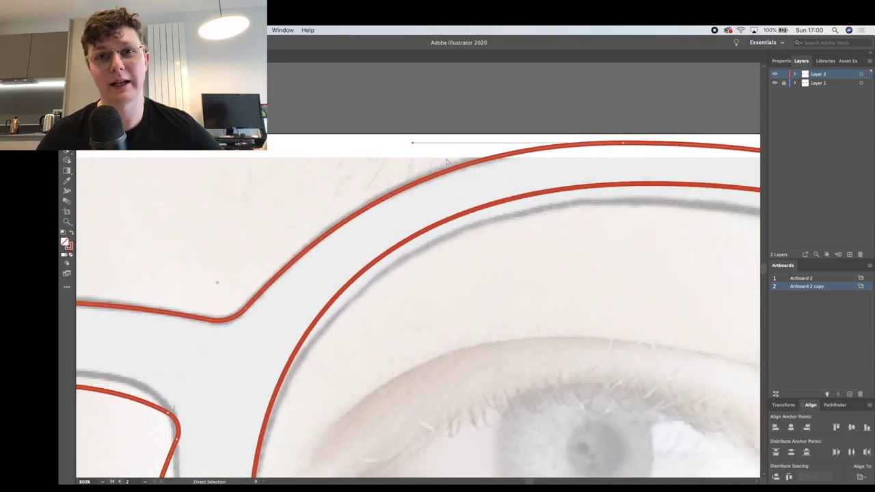
drag(299, 260, 297, 259)
drag(217, 286, 266, 389)
drag(290, 262, 295, 260)
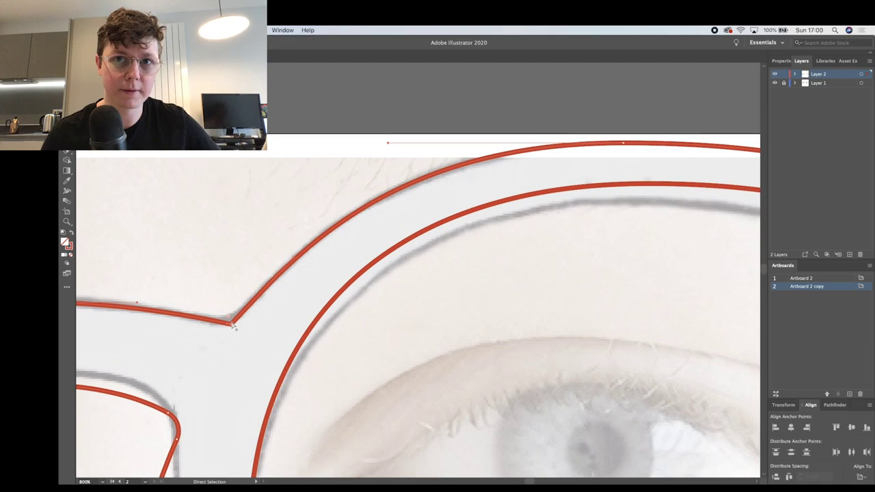
Step: Remove the rounding from both outer corners of the right-hand hinge end
scroll(222, 282, right, 10)
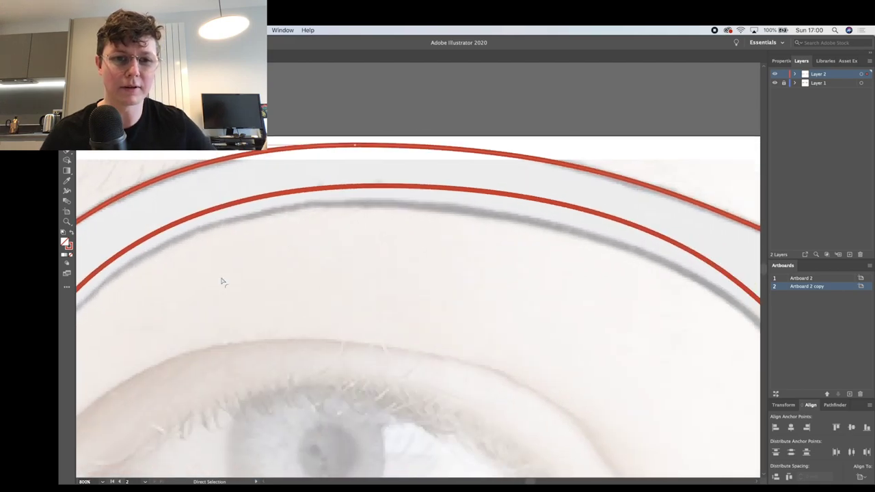
scroll(222, 281, right, 10)
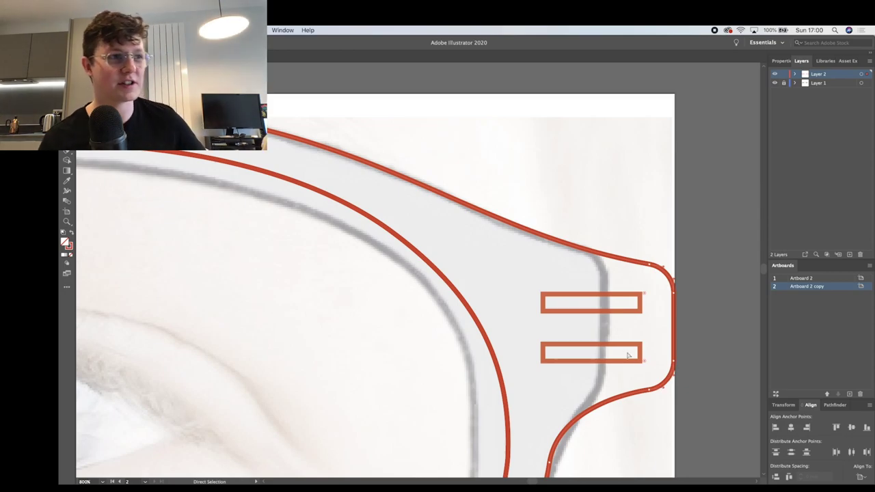
drag(644, 361, 727, 406)
click(674, 270)
shift+click(674, 388)
key(shift+Left)
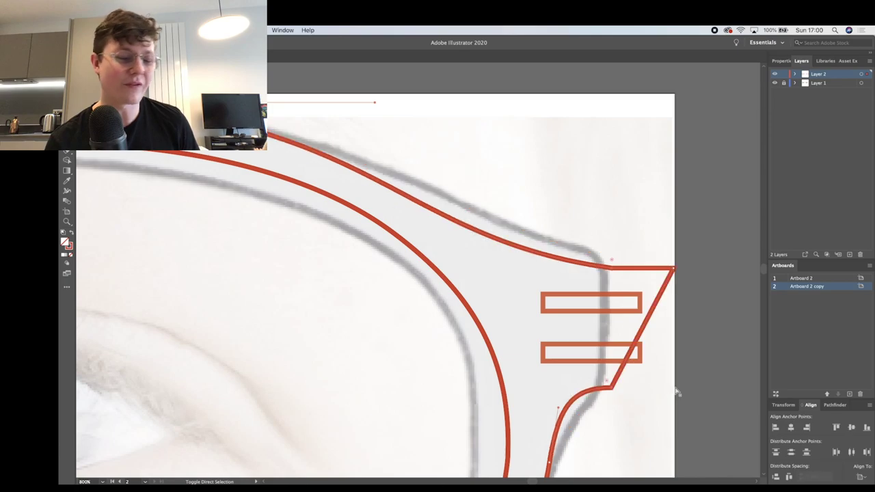
key(shift+Right)
Step: Delete the surplus anchor point beside the upper outer corner of the right-hand hinge end
click(674, 270)
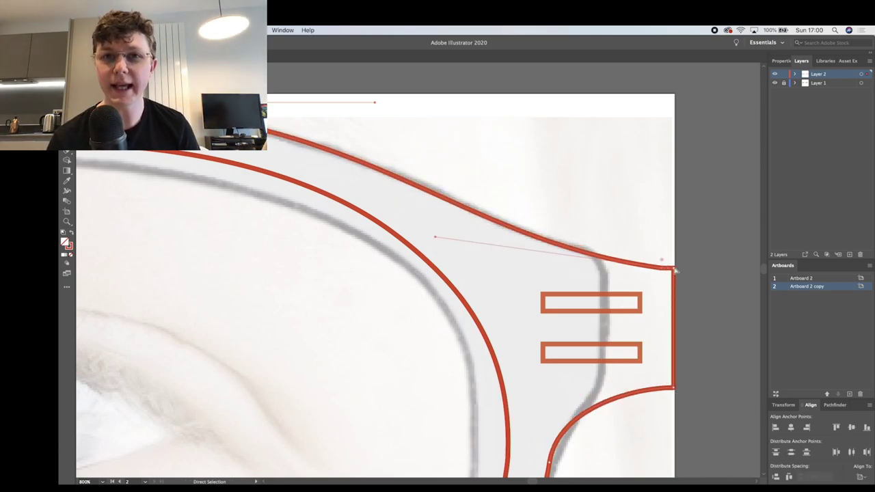
key(minus)
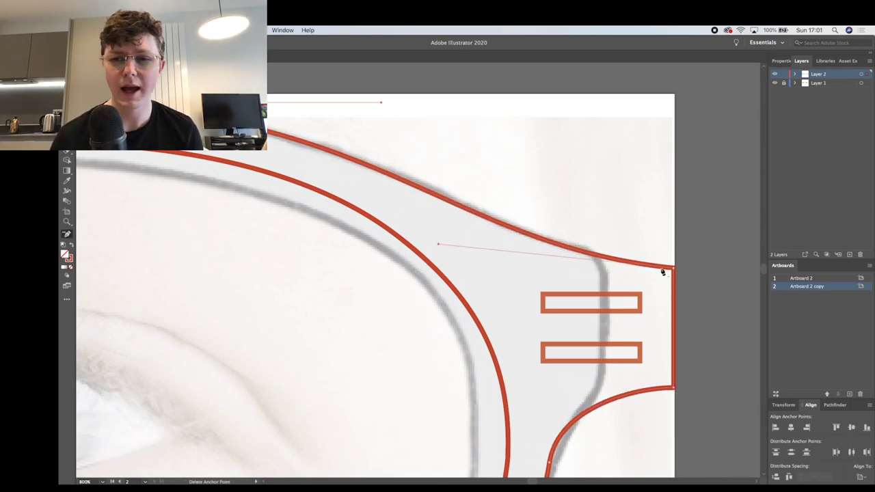
key(a)
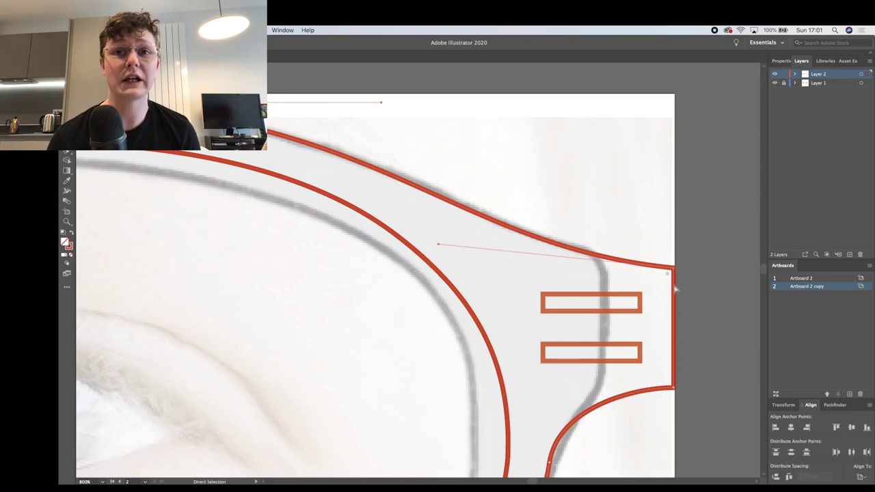
Step: Move both outer corner anchors of the right-hand hinge end inward to the photo's edge, and raise the upper one slightly
shift+click(674, 388)
key(Left)
key(shift+Left)
key(Left)
key(Right)
click(605, 268)
key(Up)
key(Up)
key(Up)
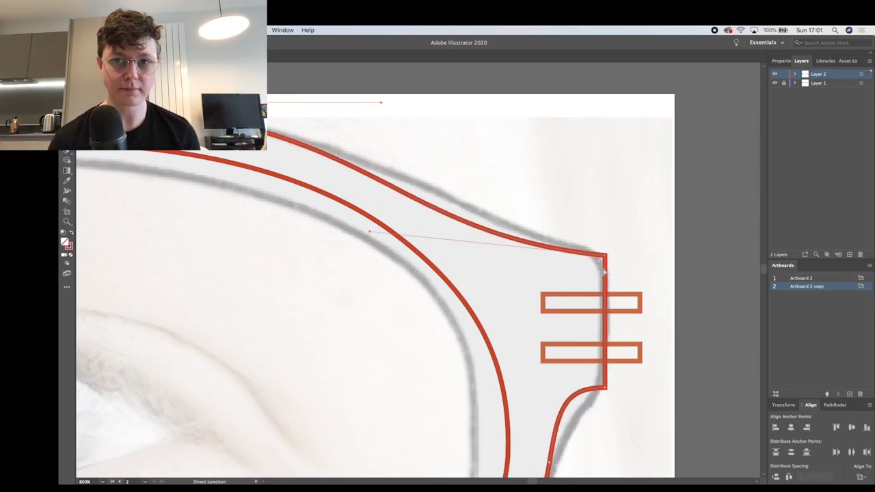
Step: Fine-tune the hinge end's upper corner and its direction handle so the upper outer edge follows the photo
drag(369, 229, 441, 235)
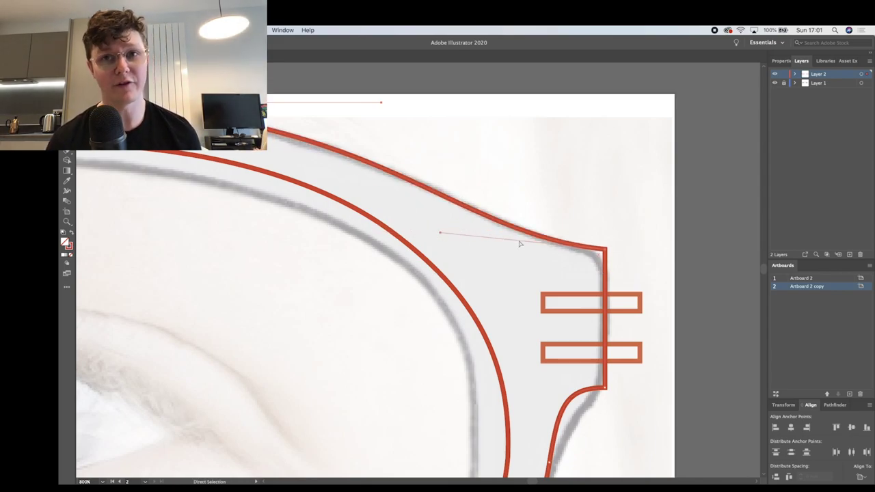
drag(605, 249, 604, 252)
key(super+z)
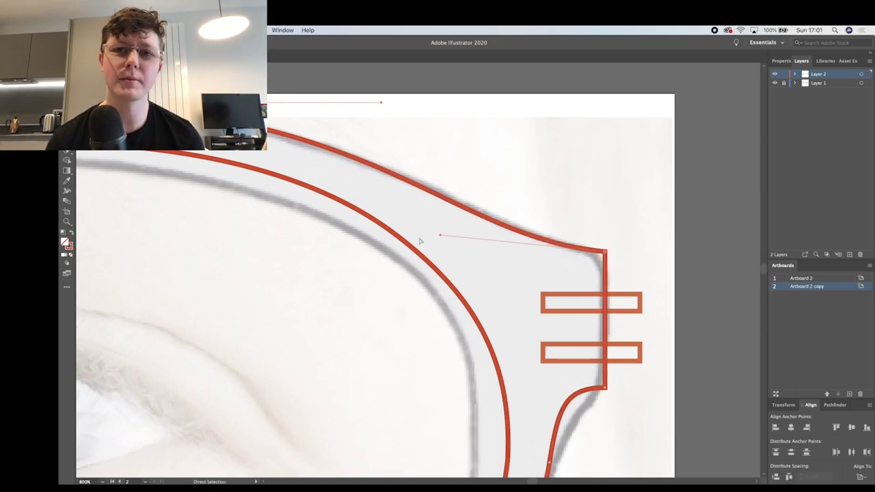
drag(440, 238, 454, 236)
Step: Delete the outer rim anchor below the hinge end, and reshape the curve from the lower hinge corner with its handle
scroll(457, 236, down, 2)
click(591, 364)
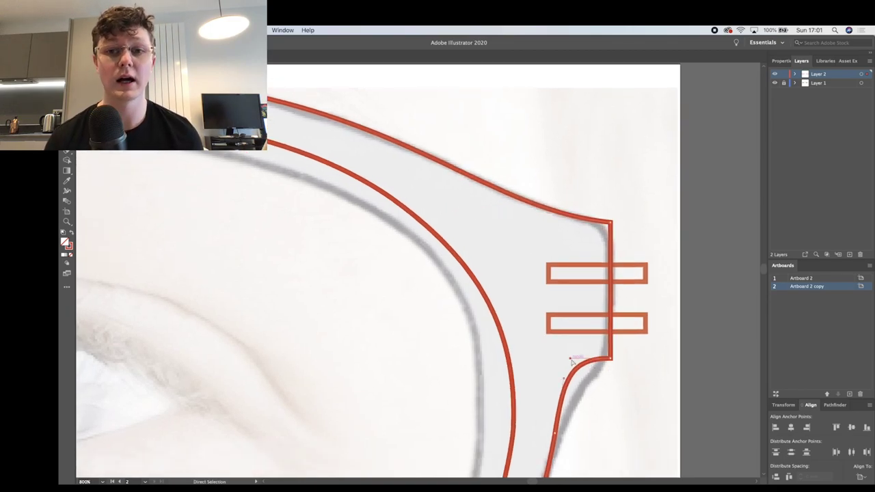
scroll(564, 372, down, 8)
key(minus)
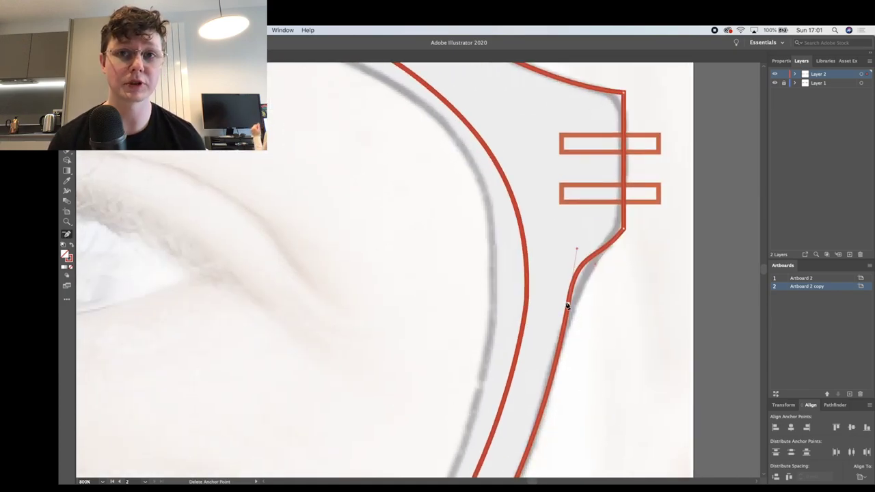
click(566, 305)
key(a)
drag(539, 332, 538, 261)
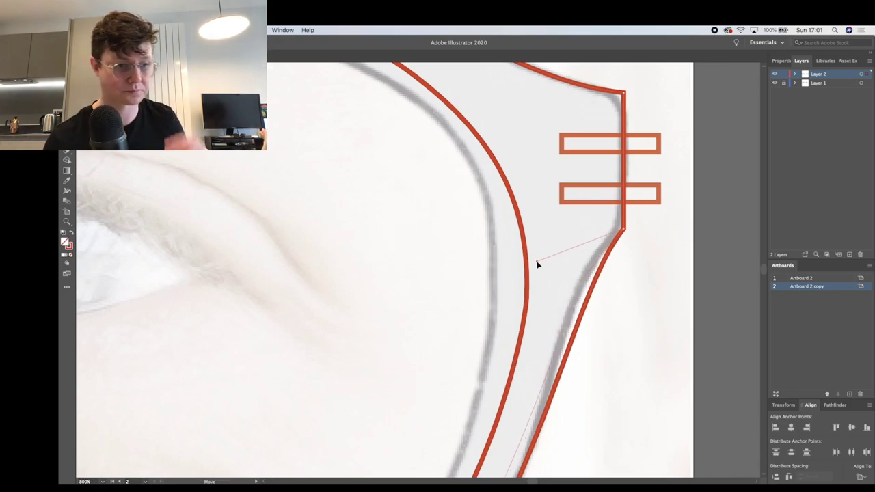
Step: Lengthen the outward handle of the right-hand rim's bottom anchor so the lower outer curve follows the photo
scroll(537, 263, down, 1)
scroll(537, 264, down, 10)
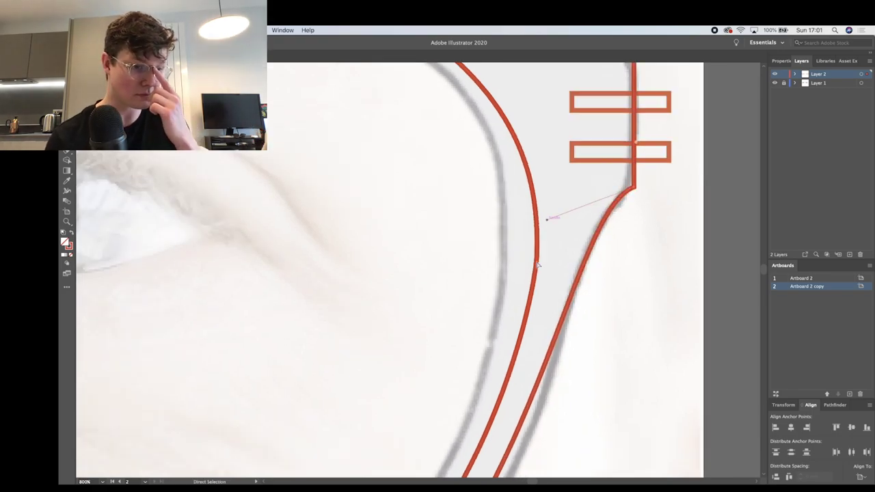
key(super+minus)
key(super+minus)
scroll(538, 263, left, 7)
scroll(538, 264, down, 5)
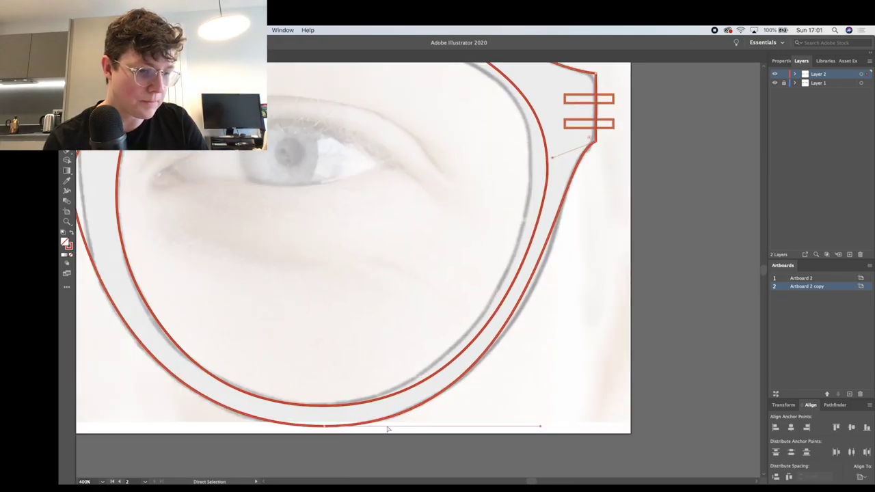
mouse_move(541, 426)
mouse_down()
mouse_move(559, 426)
mouse_move(549, 426)
mouse_up()
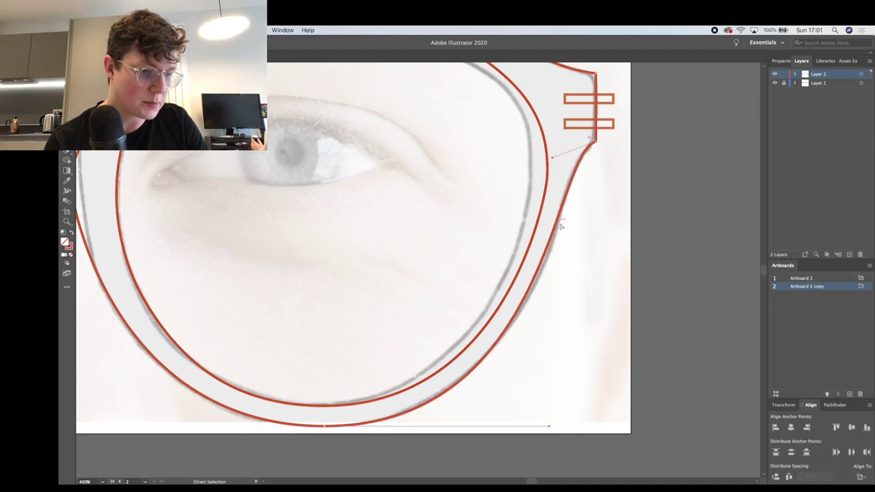
Step: Add an anchor on the right-hand outer rim below the hinge end, and adjust it and the nearby handles to the photo
key(plus)
click(549, 242)
key(a)
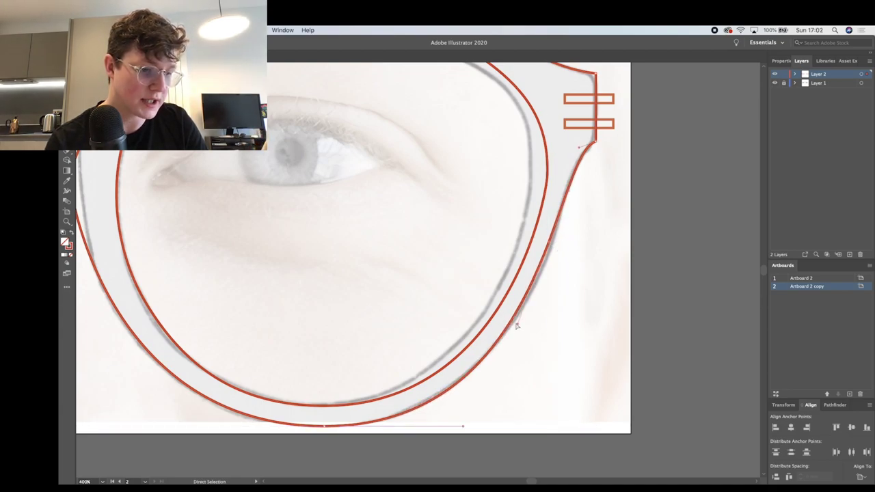
drag(517, 327, 526, 320)
drag(549, 243, 553, 240)
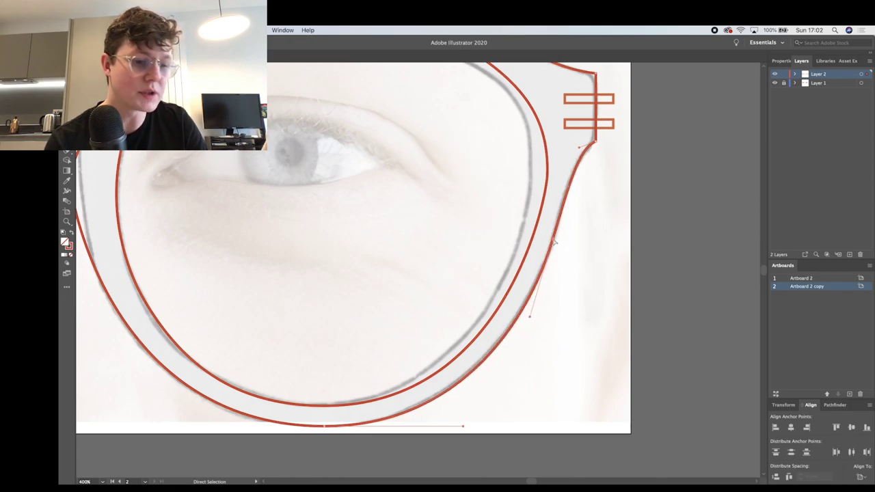
click(578, 150)
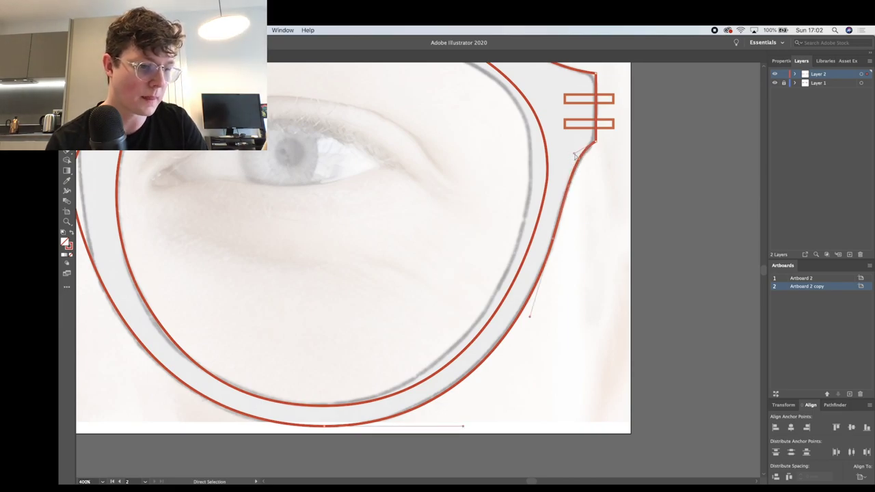
Step: Round the upper and lower outer corners of the right-hand hinge end to match the photo
scroll(574, 154, up, 5)
click(586, 204)
drag(584, 200, 573, 194)
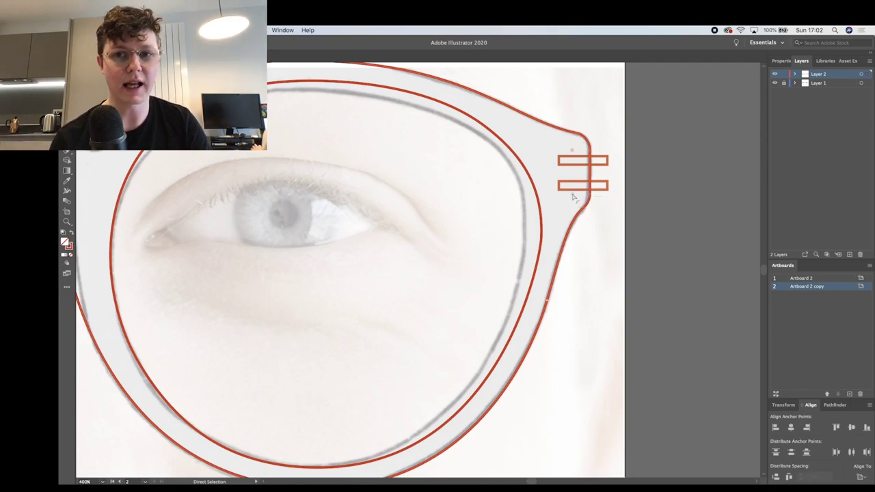
key(v)
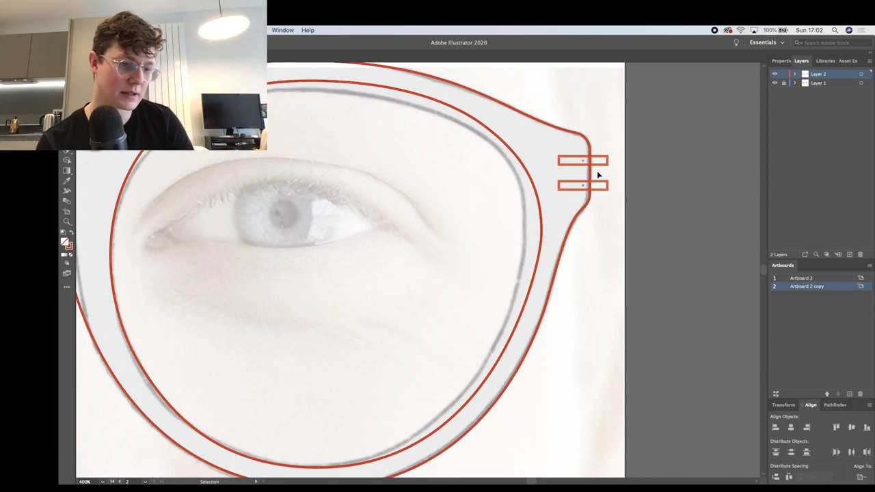
Step: Move the two right-hand hinge slots inward so they sit fully inside the hinge end
key(shift+Left)
key(Right)
key(Right)
key(Right)
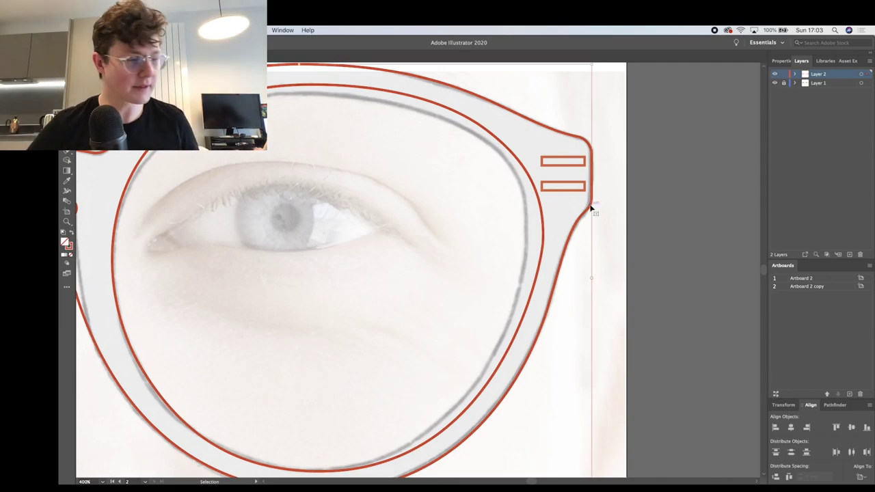
Step: Remove the rounding from the right-hand hinge end's corners and move its vertical outer edge outward past the photo's frame edge
key(a)
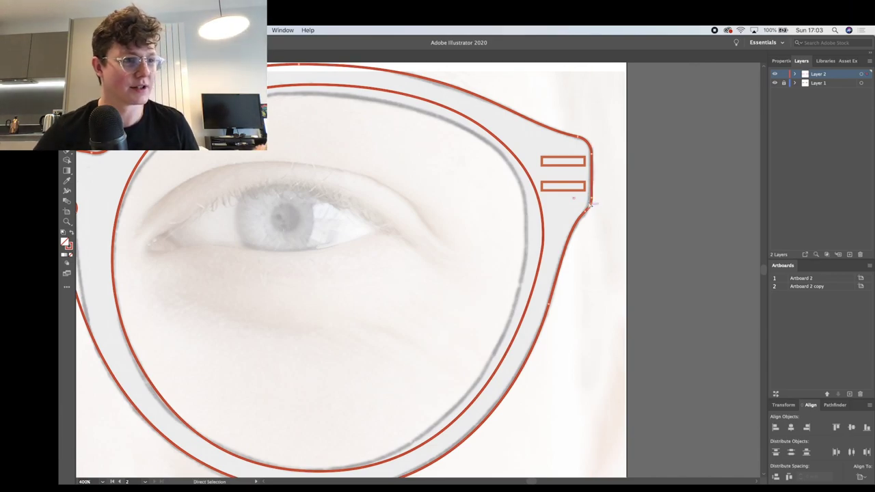
key(super+z)
click(661, 139)
drag(600, 141, 606, 141)
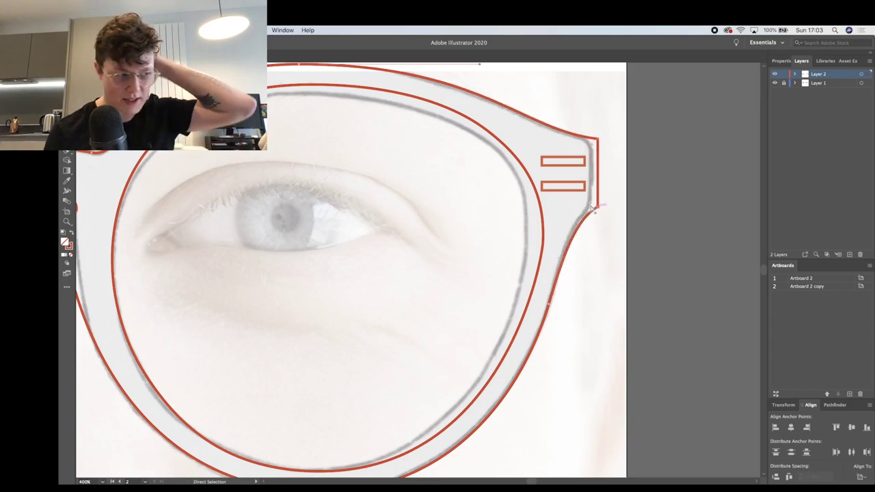
key(Right)
key(Right)
Step: Nudge the two right-hand hinge slots outward to suit the widened hinge end
key(v)
click(580, 190)
key(Right)
key(Right)
key(Right)
key(Left)
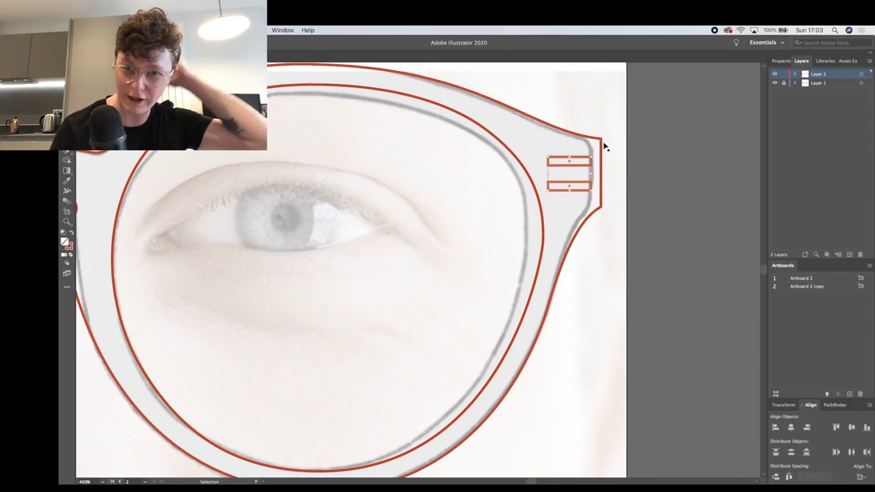
Step: Adjust the curve handles of the hinge end's upper and lower corners so both rims flow smoothly into the widened end
super+click(603, 140)
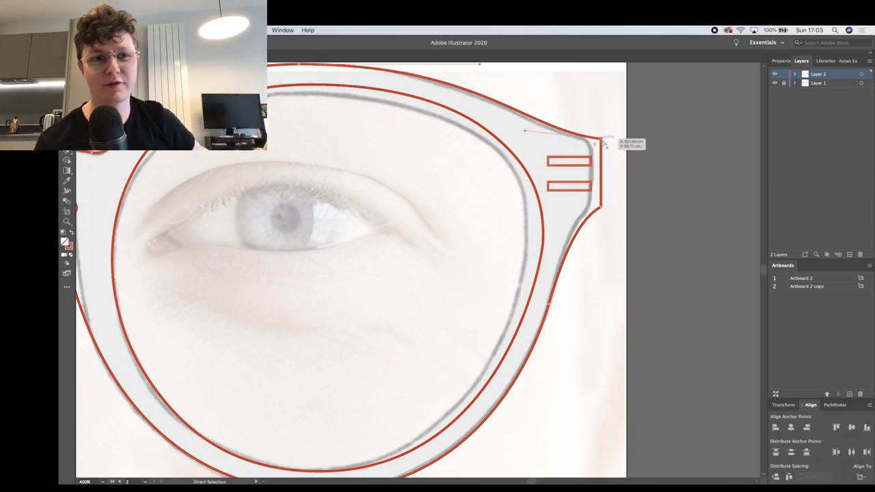
click(604, 212)
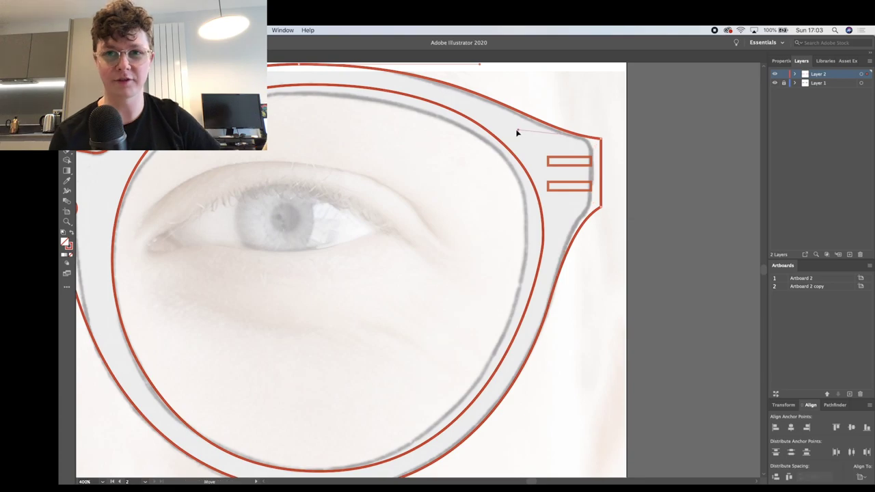
drag(517, 131, 508, 132)
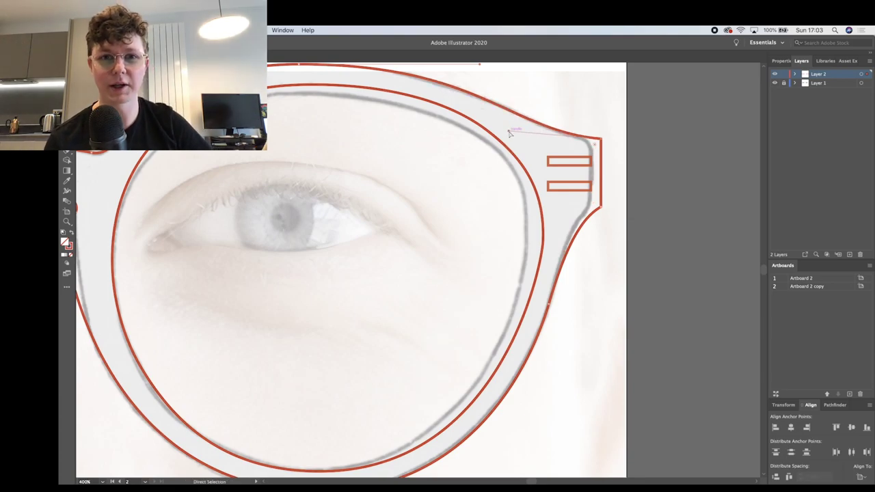
scroll(509, 133, up, 3)
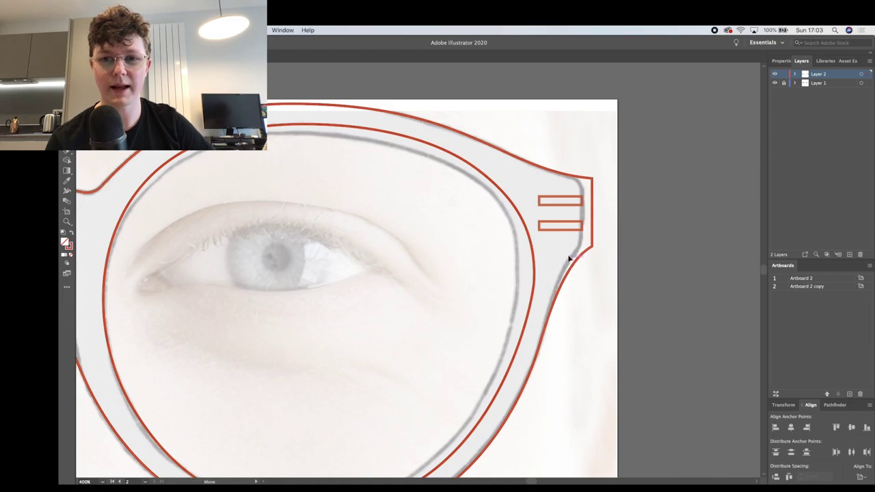
drag(560, 250, 560, 249)
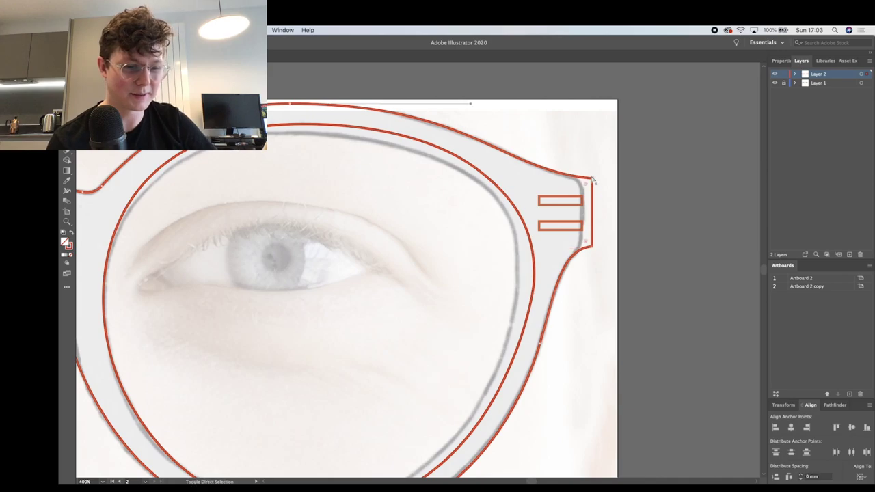
Step: Round the upper and lower outer corners of the widened right-hand hinge end together
shift+click(592, 246)
drag(586, 240, 580, 240)
scroll(647, 249, down, 5)
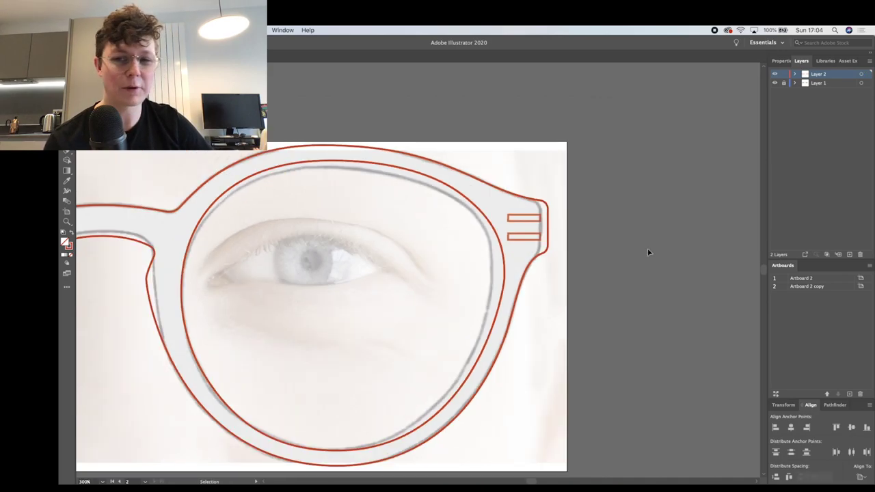
Step: Hide the photo layer and examine the whole frame outline on its own
scroll(650, 253, left, 2)
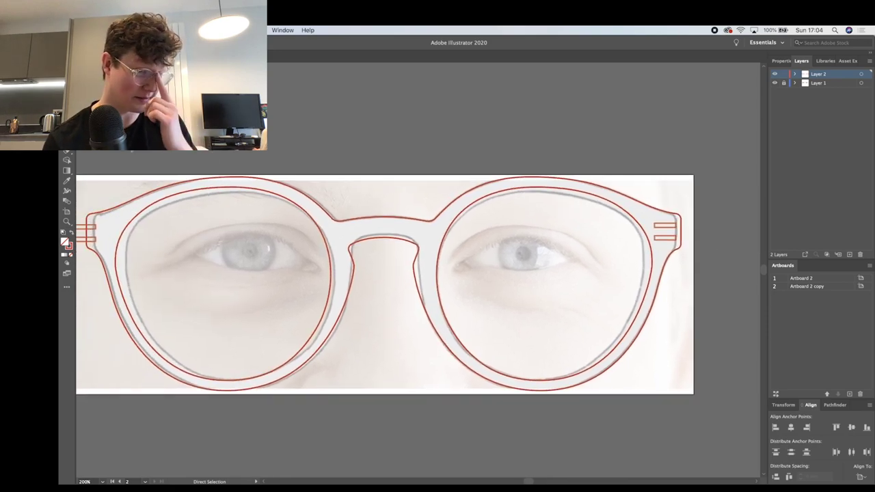
click(775, 83)
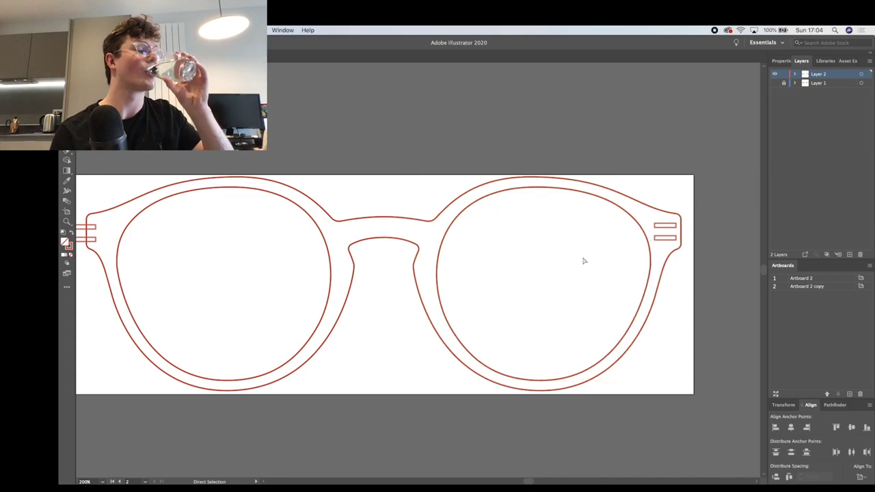
key(super+minus)
key(super+minus)
key(super+equal)
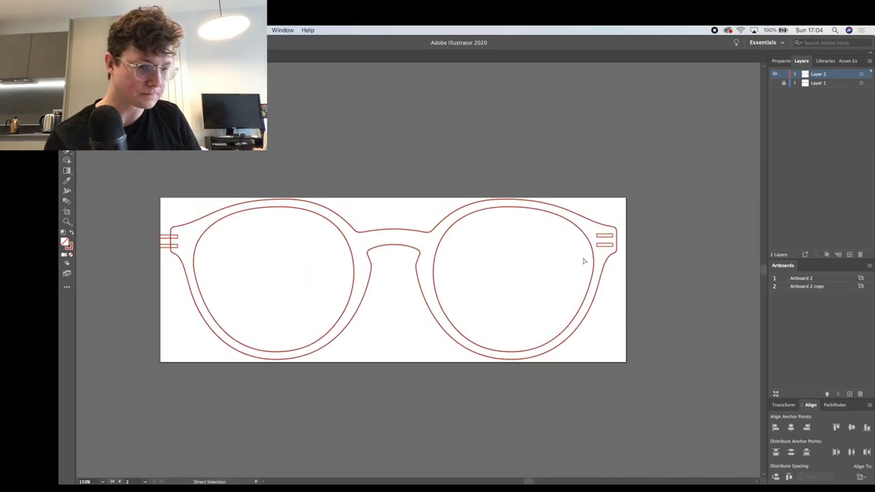
Step: Fine-tune the outer side of the right-hand lens outline with its anchor handle
click(584, 302)
drag(592, 276, 594, 278)
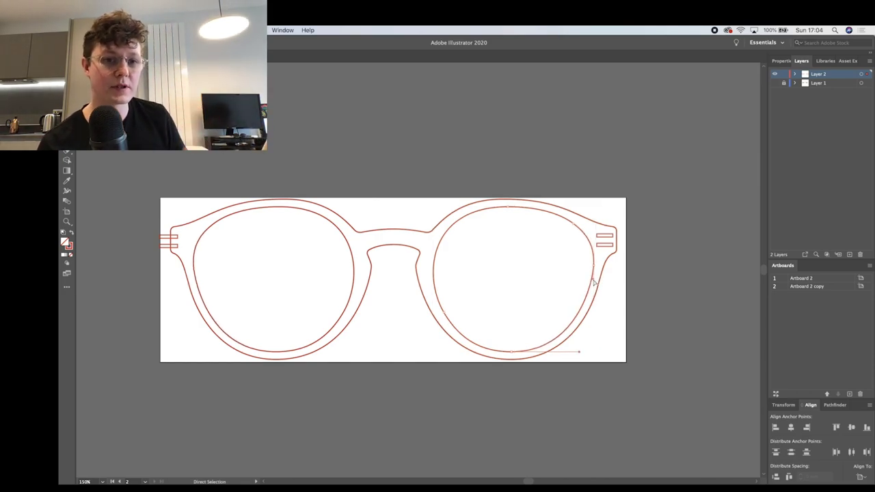
click(660, 294)
key(v)
key(a)
click(586, 300)
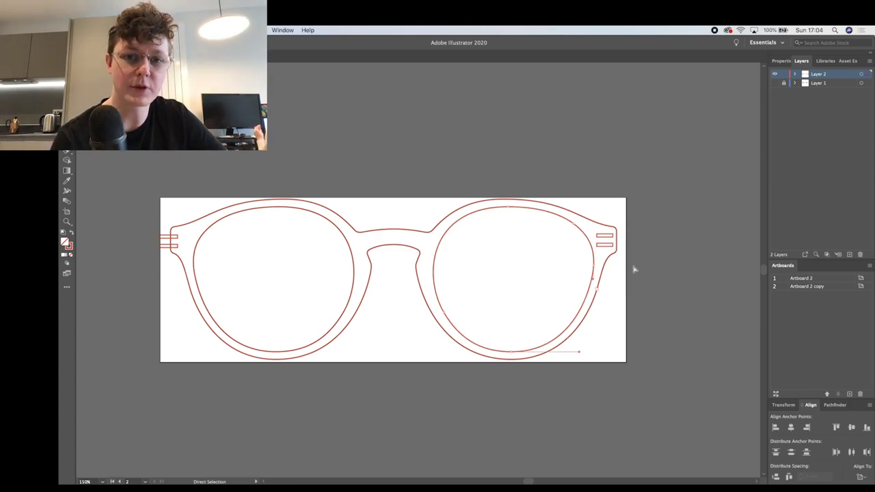
Step: Show the photo layer again and delete the anchor on the right-hand rim's nose edge below the bridge corner
click(774, 83)
click(416, 270)
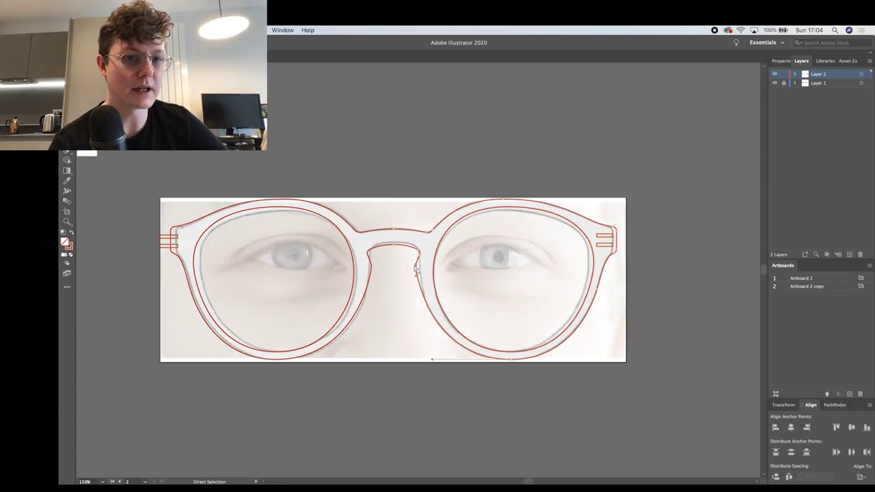
key(minus)
click(416, 271)
click(531, 279)
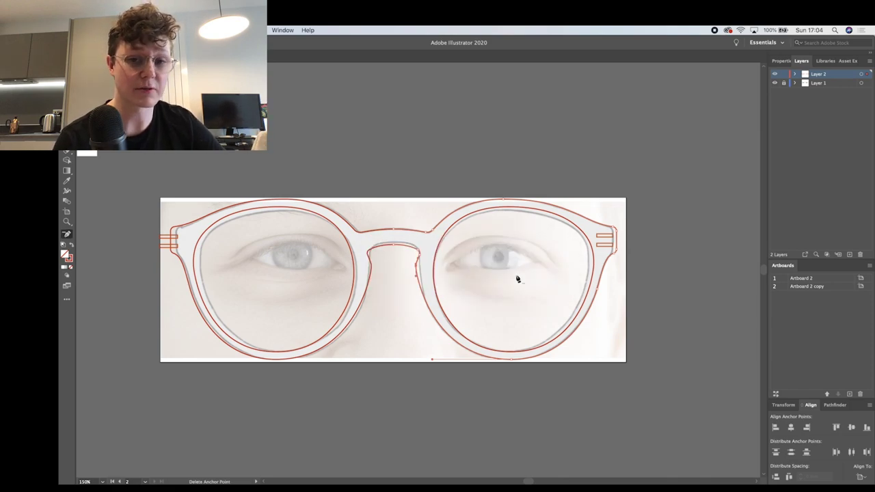
click(417, 268)
key(v)
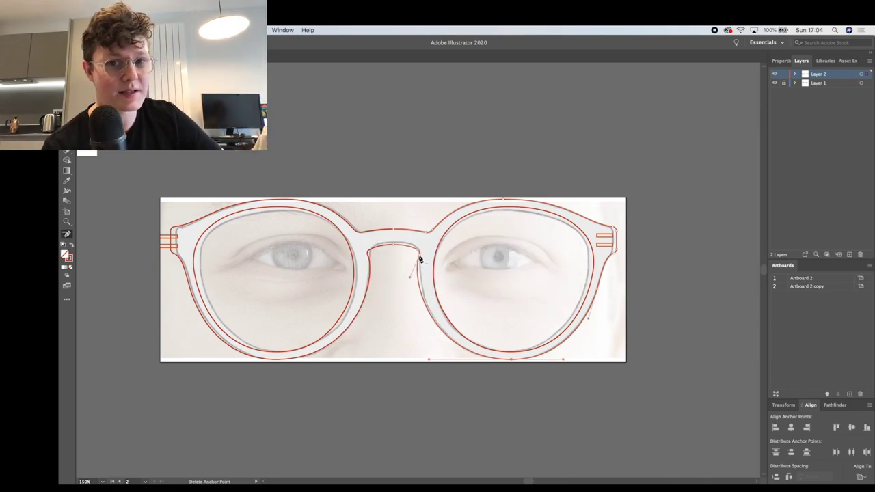
Step: Delete the extra anchor directly below the right-hand corner of the bridge underside
key(super+equal)
key(super+equal)
key(super+equal)
key(super+equal)
key(a)
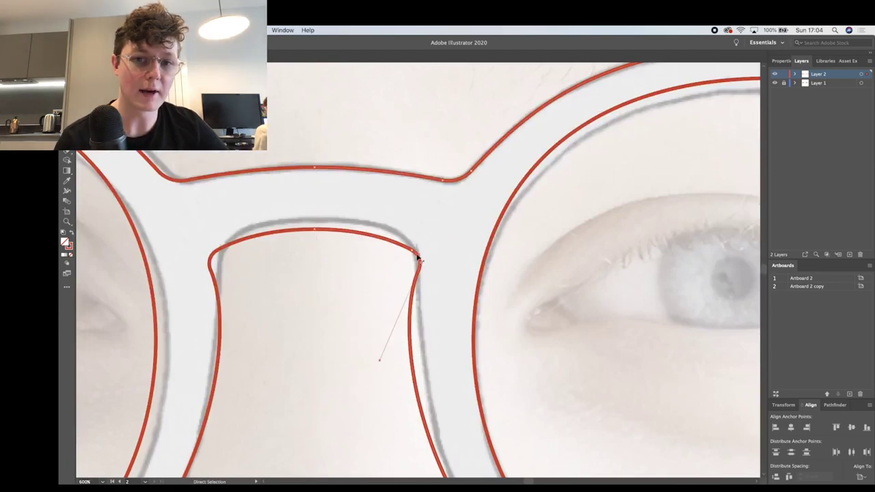
click(419, 270)
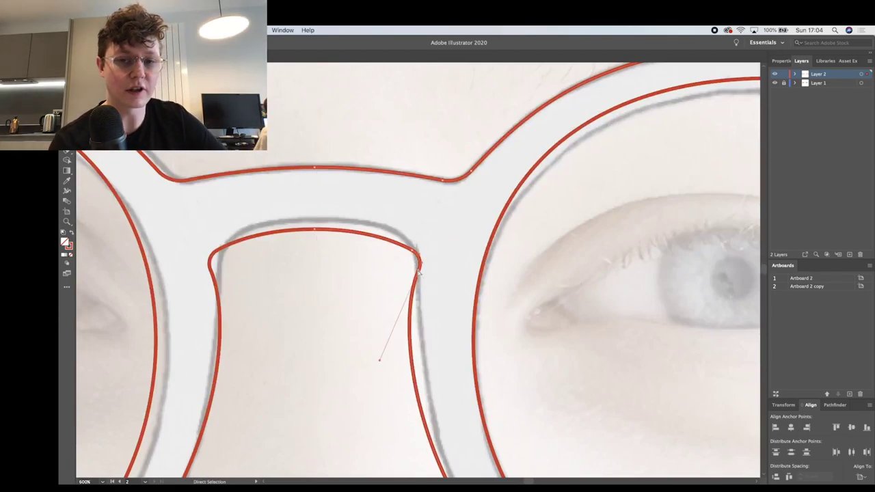
key(minus)
click(418, 271)
key(a)
Step: Raise the bridge underside's centre anchor to the photo and retract the lower handle of the right-hand bridge corner
click(315, 230)
key(Up)
key(Up)
drag(315, 233, 331, 237)
click(413, 249)
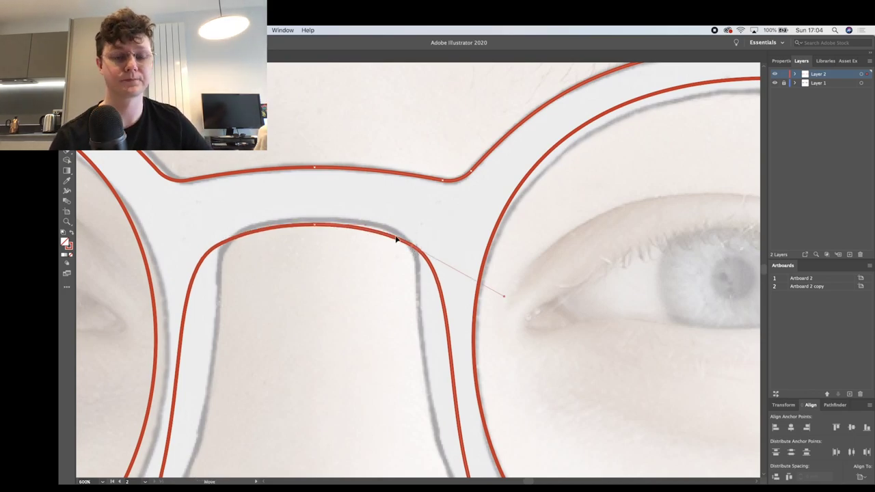
click(504, 296)
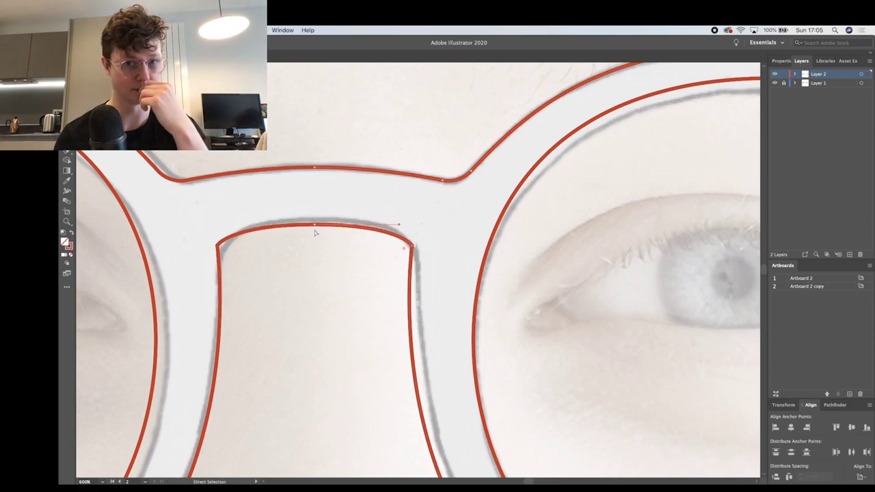
drag(315, 225, 315, 220)
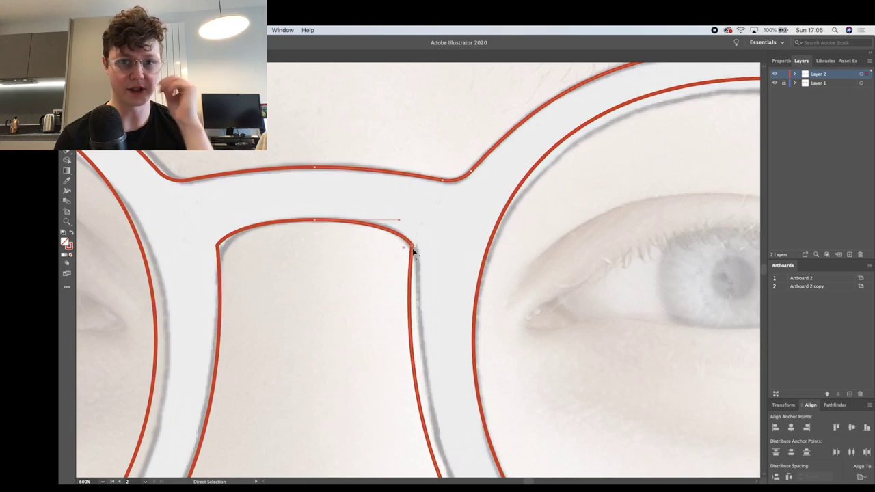
Step: Shorten the inward handle of the right-hand rim's bottom anchor to fit the nose edge, and round the bridge's lower corner
key(super+minus)
key(super+minus)
key(super+minus)
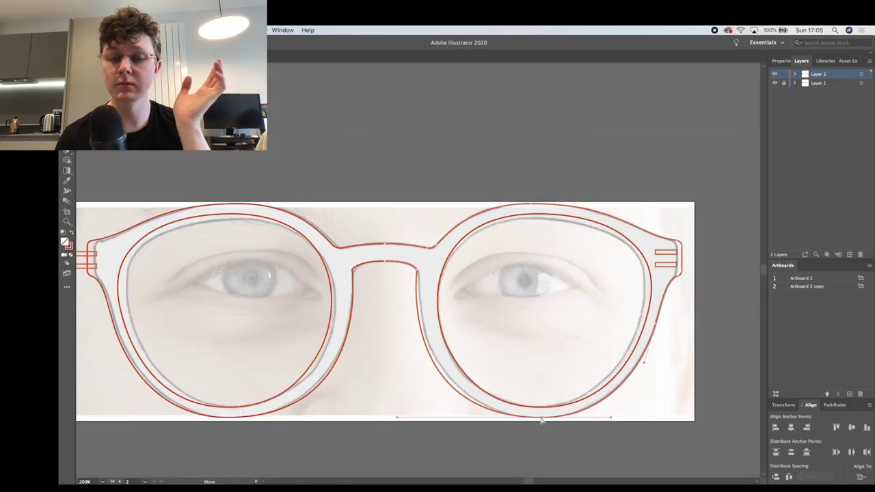
drag(396, 416, 413, 421)
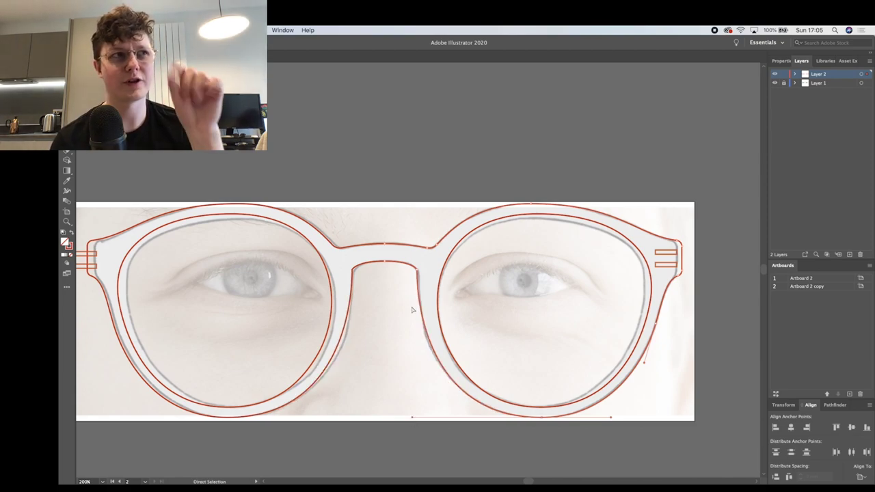
click(418, 273)
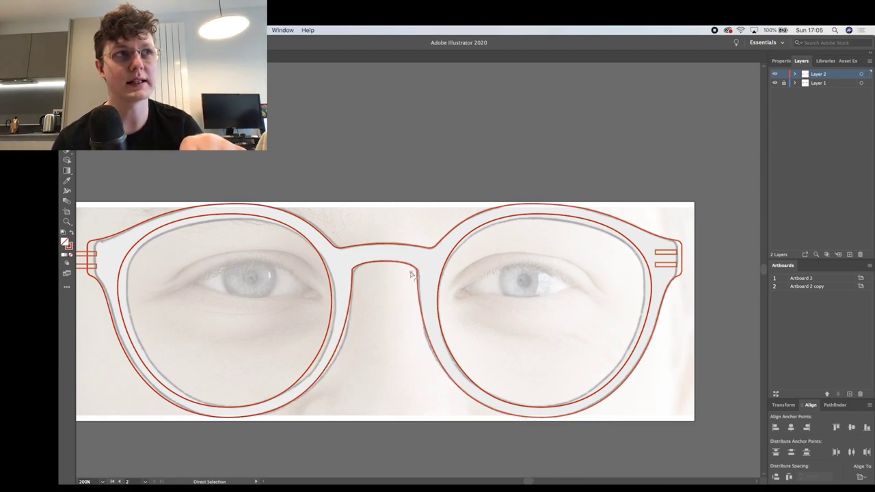
drag(401, 278, 401, 275)
key(super+z)
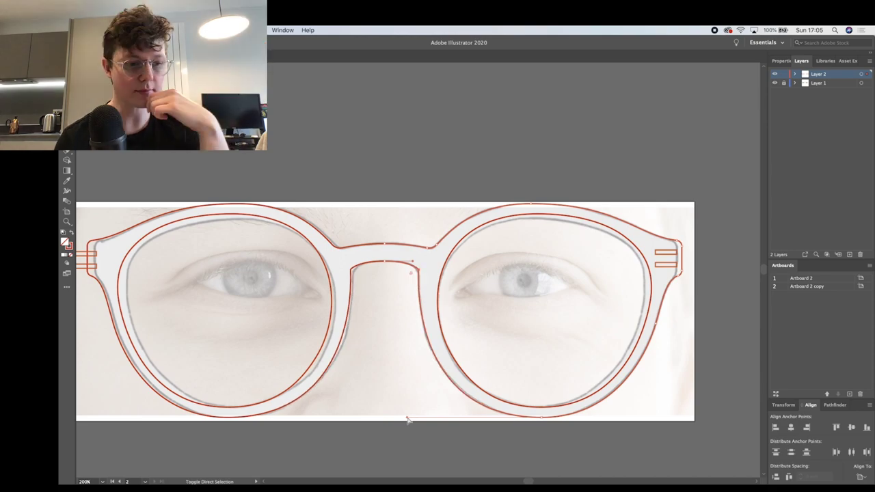
Step: Hide the photo layer and compare the frames on both artboards side by side
click(775, 83)
click(596, 133)
key(v)
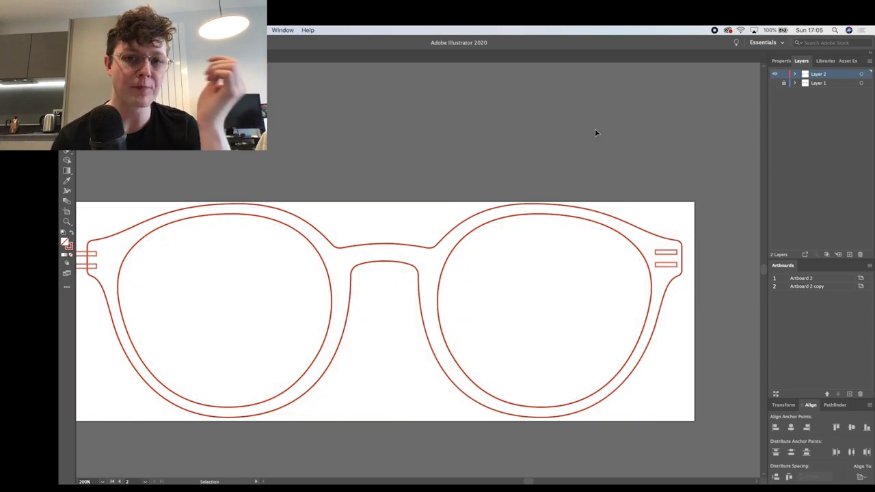
key(super+minus)
key(super+minus)
key(a)
scroll(523, 166, left, 3)
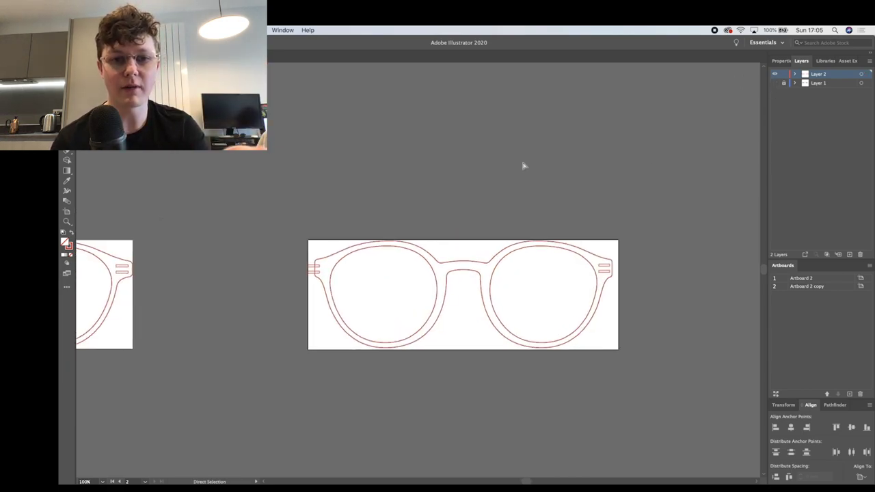
scroll(523, 166, left, 4)
key(super+minus)
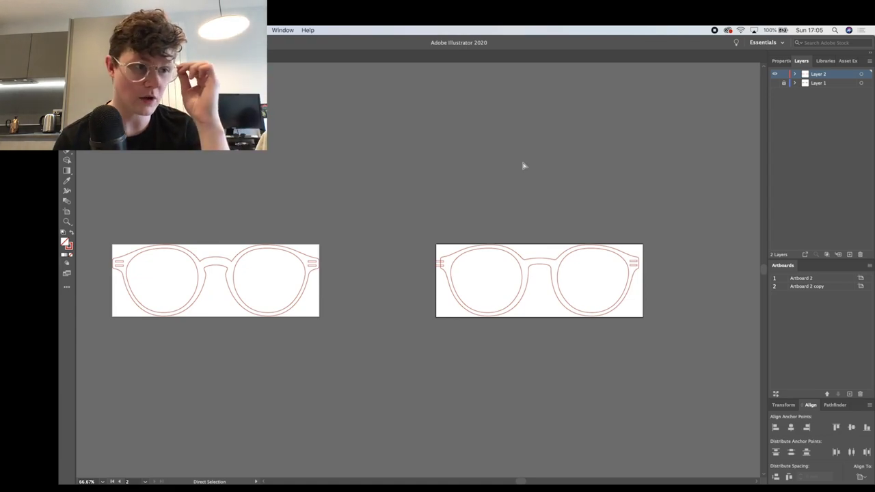
Step: Delete the left-hand hinge slots of the frame on the second artboard
scroll(523, 165, left, 2)
drag(455, 250, 460, 258)
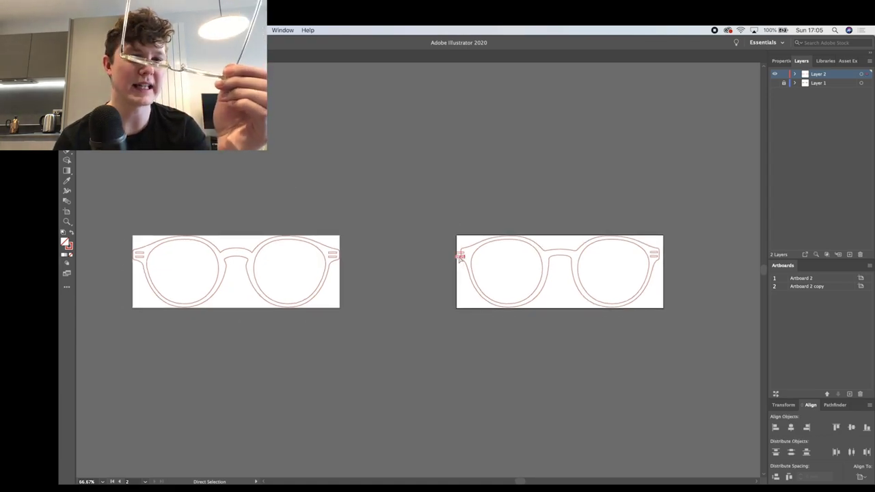
key(Delete)
Step: Copy the right-hand hinge slots onto the left-hand hinge and centre both pairs horizontally on the second artboard
key(v)
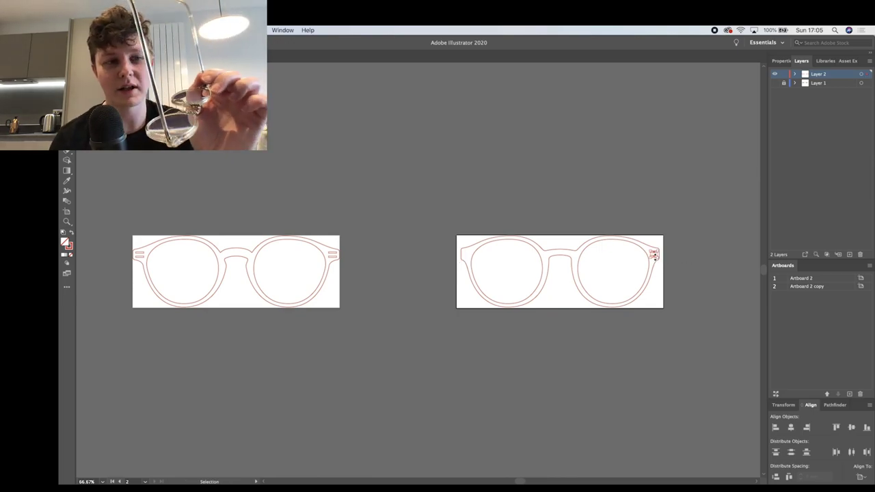
key(super+equal)
key(super+equal)
scroll(654, 256, left, 7)
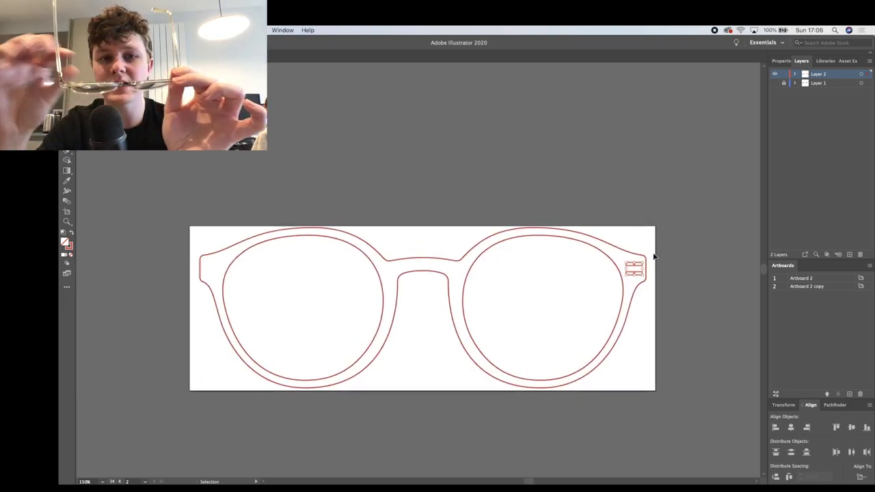
drag(656, 274, 237, 266)
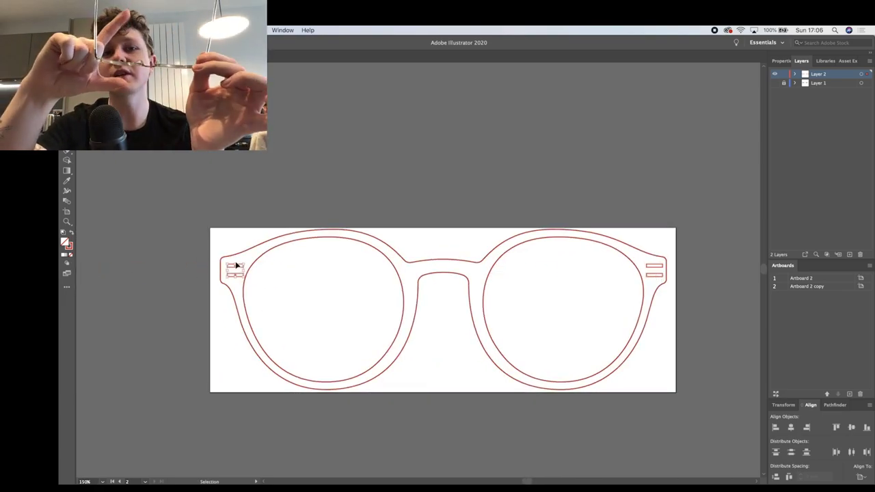
shift+click(653, 277)
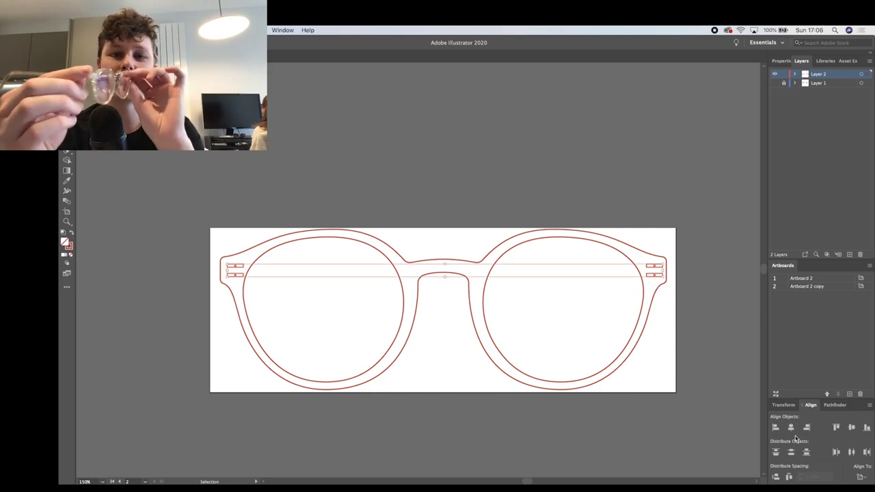
click(706, 264)
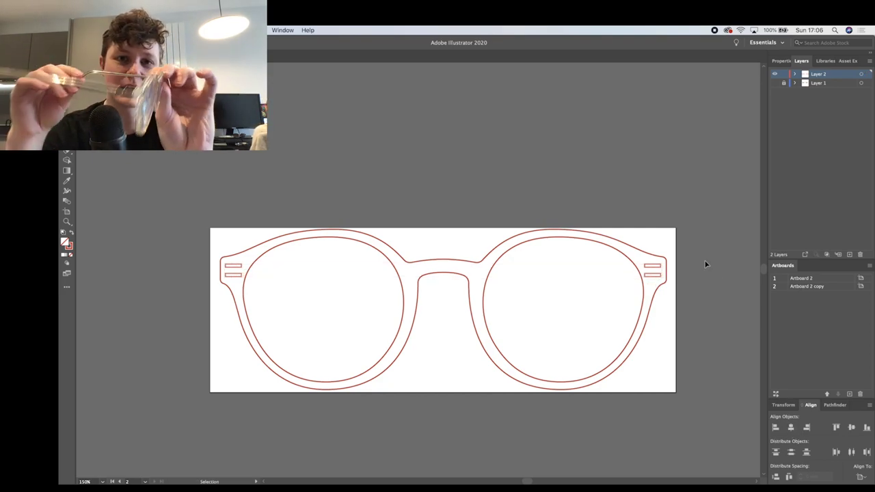
Step: Try to shift the frame outline slightly sideways on the second artboard to align it with the hinge slots
click(640, 274)
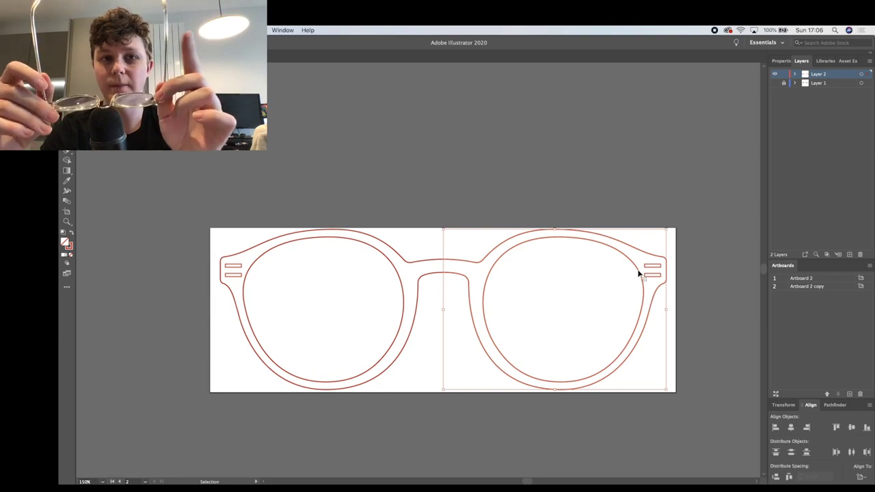
click(658, 182)
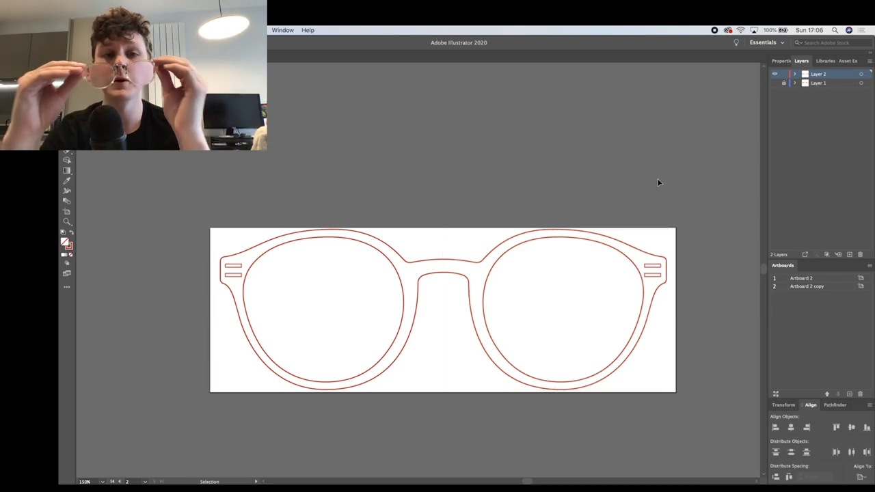
click(598, 244)
click(596, 175)
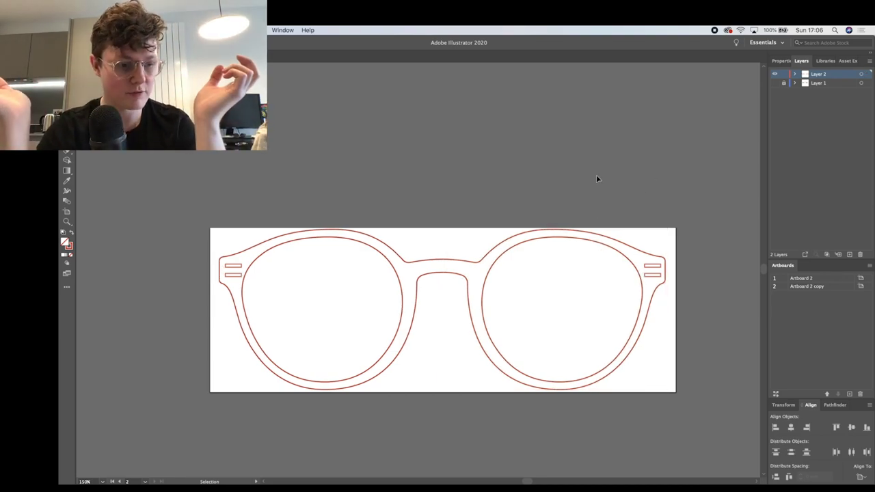
key(super+z)
click(546, 203)
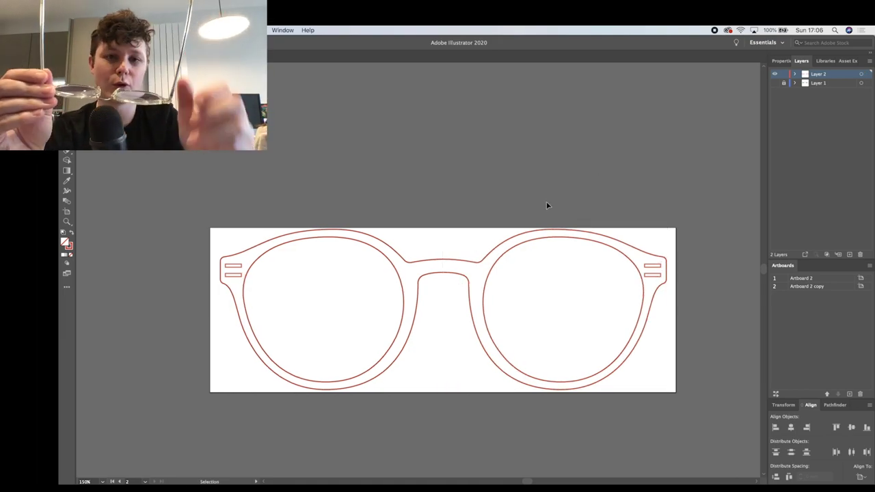
Step: Cut the right-hand hinge slots out of their group and paste them in place inside the second artboard's frame shape
double_click(650, 275)
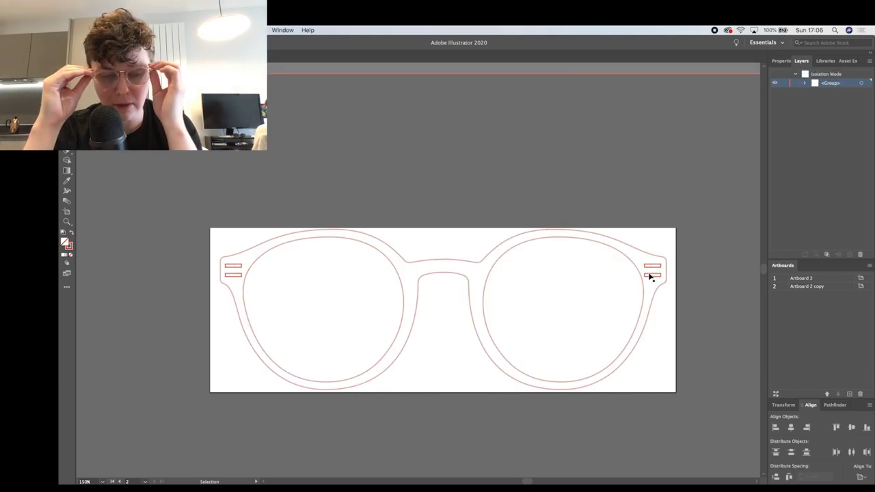
key(Delete)
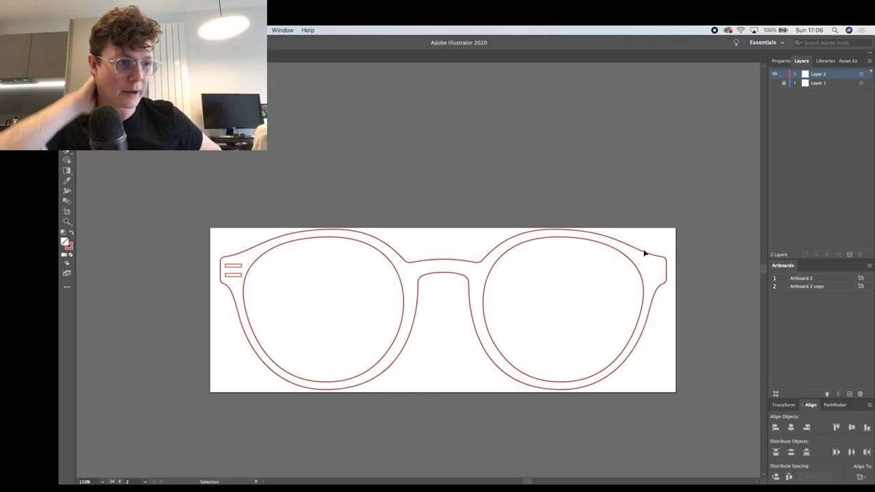
click(647, 255)
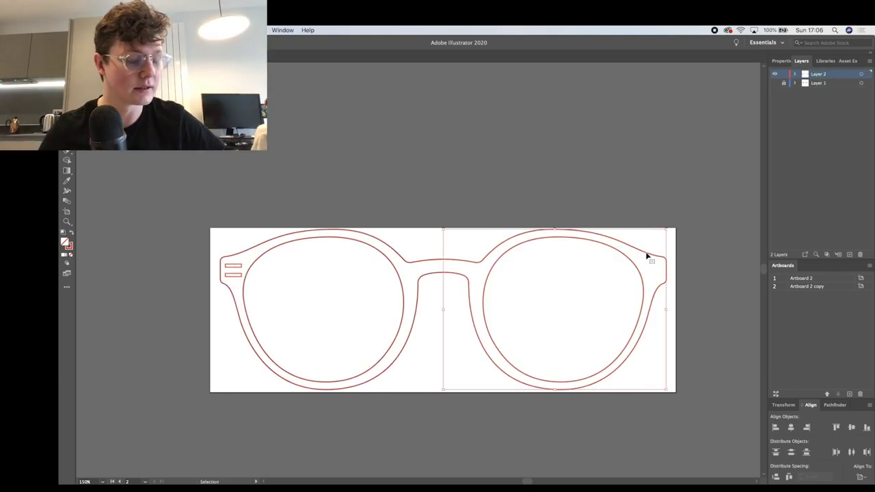
double_click(646, 256)
key(super+f)
double_click(599, 170)
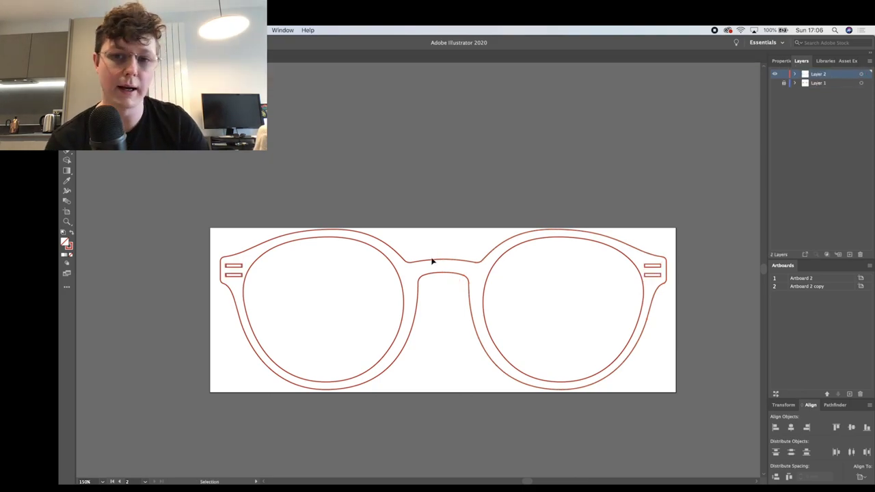
Step: Move the first artboard's right-hand hinge slots inside the frame's compound path, keeping their position
key(super+minus)
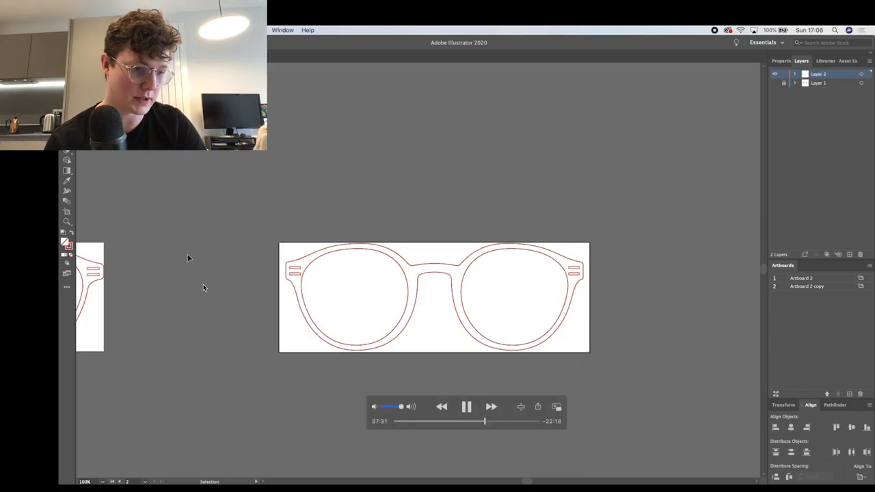
scroll(189, 259, left, 10)
double_click(435, 255)
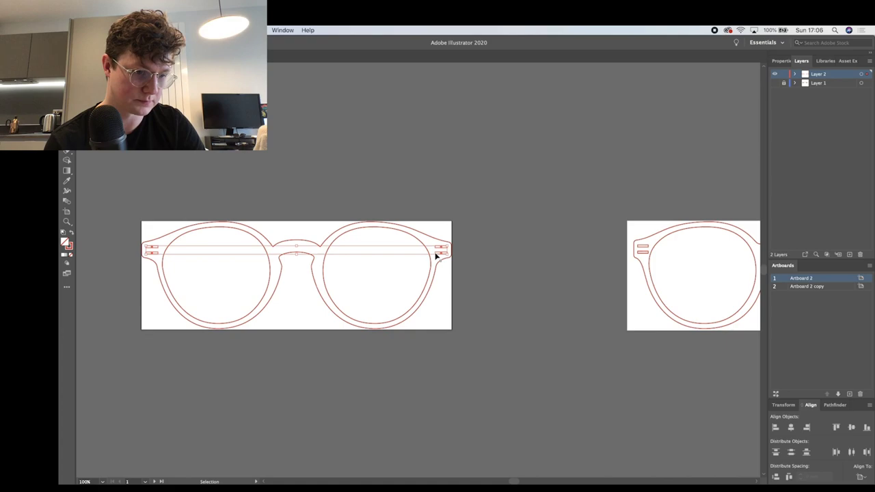
click(439, 255)
key(Delete)
double_click(469, 285)
double_click(437, 265)
click(439, 262)
key(a)
key(super+z)
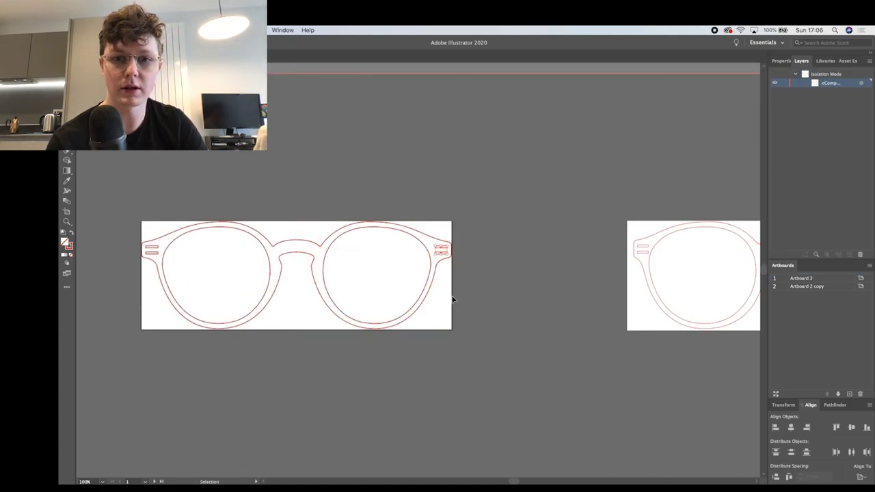
double_click(452, 297)
Step: Review the finished frames of both artboards side by side
scroll(162, 164, right, 2)
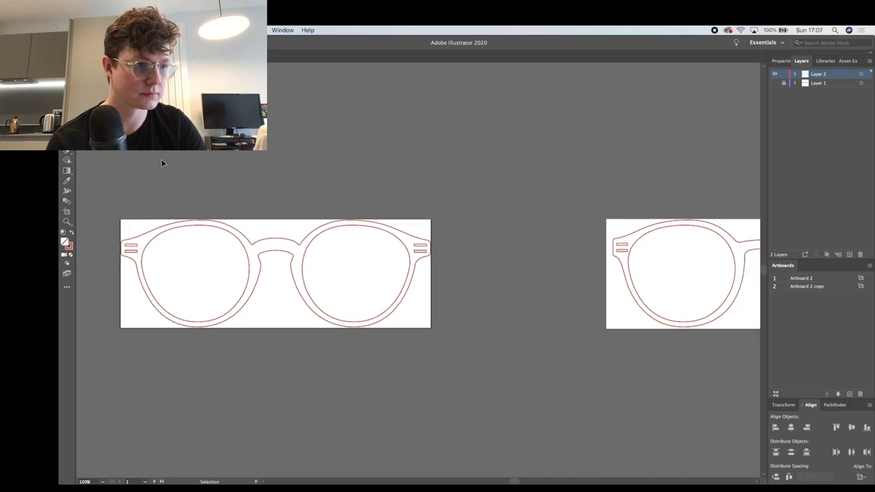
key(super+minus)
key(super+minus)
key(super+equal)
scroll(163, 164, right, 2)
scroll(162, 162, left, 1)
scroll(162, 163, down, 1)
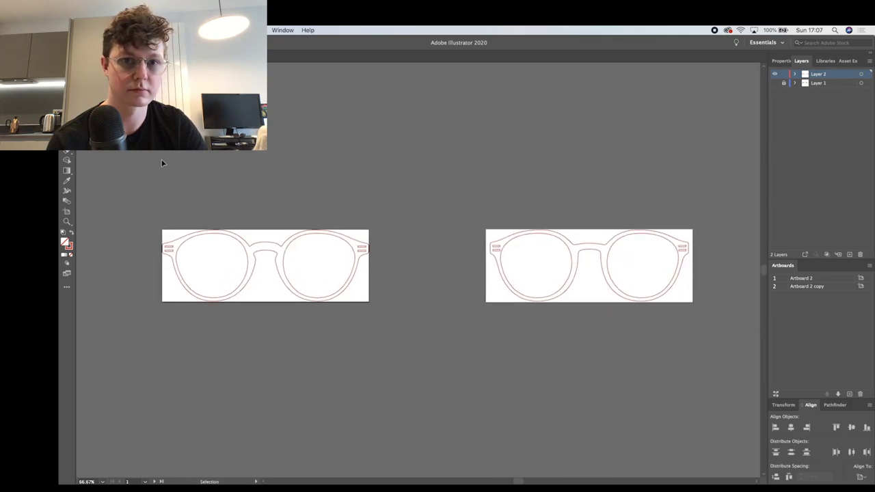
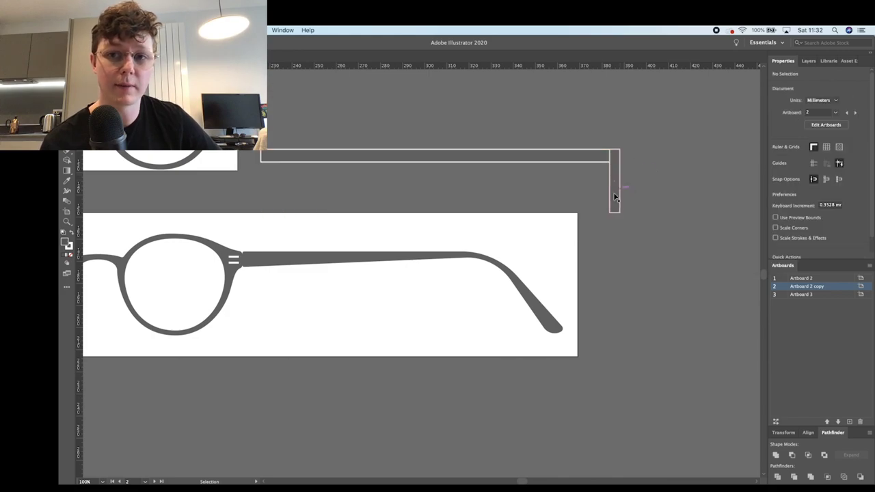
Step: Shorten the long horizontal temple rectangle by moving the corner points of its front end inward
key(a)
click(261, 163)
drag(263, 166, 346, 171)
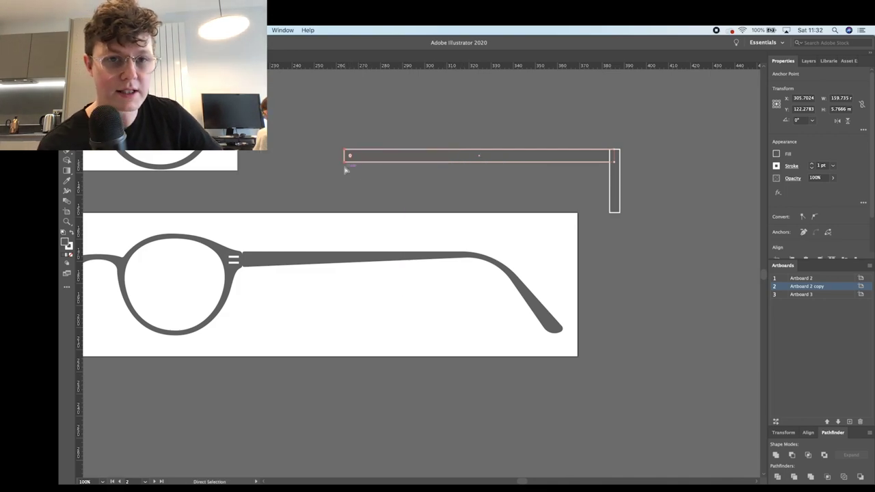
Step: Rotate the short vertical rectangle by about 37.4° so that it slopes down and away from the temple's rear end
click(612, 190)
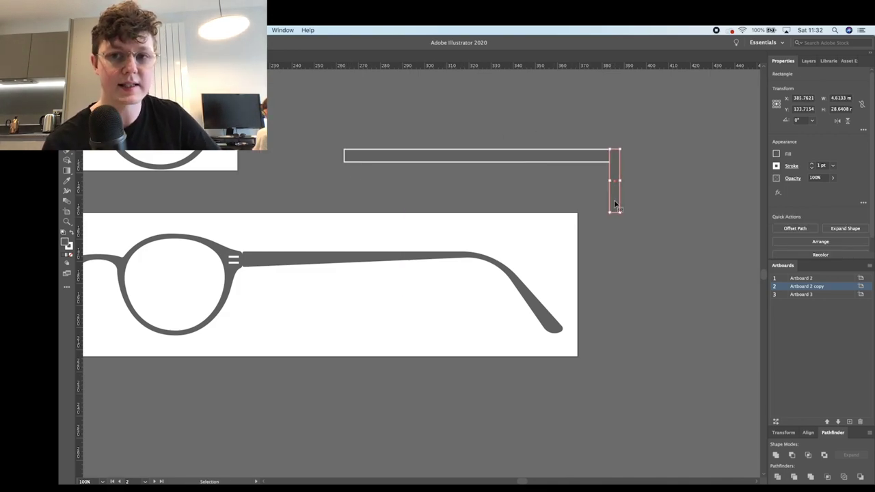
drag(603, 210, 636, 213)
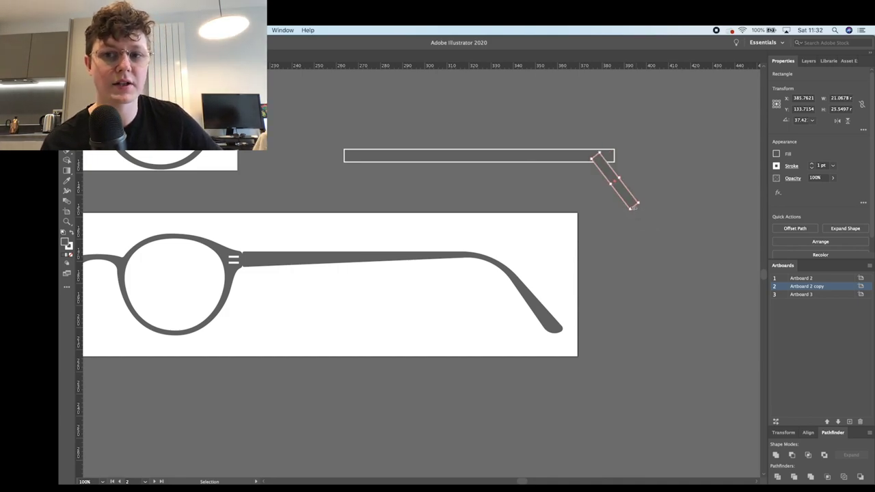
click(613, 221)
click(630, 191)
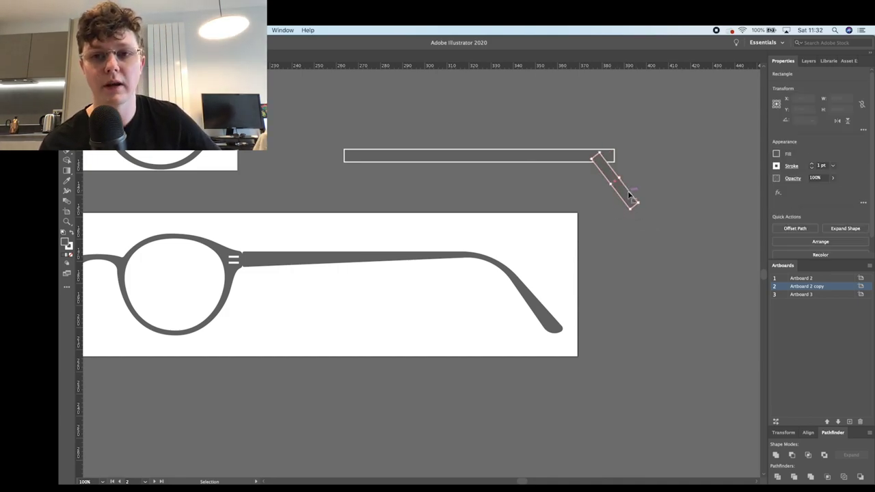
key(super+f)
click(623, 200)
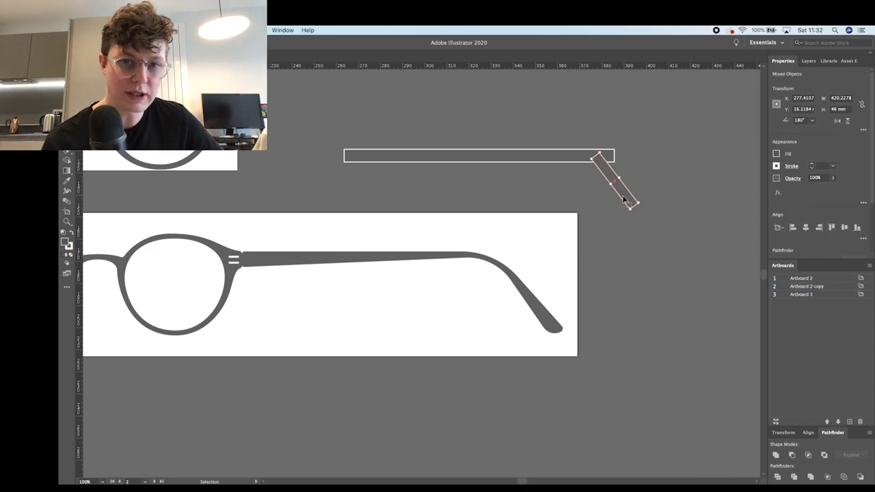
key(a)
click(623, 199)
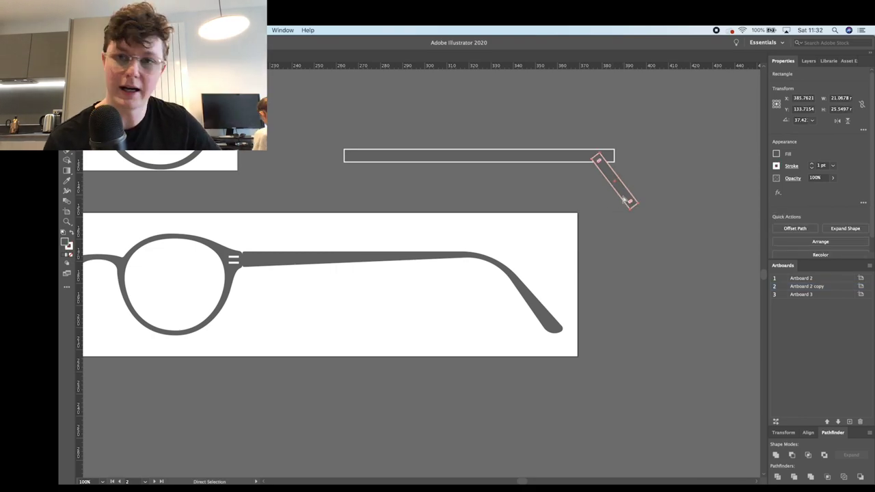
Step: Lengthen the sloping rectangle along its own direction until its bounds are about 28.7 by 35.5 mm
key(v)
key(equal)
key(super+equal)
key(super+equal)
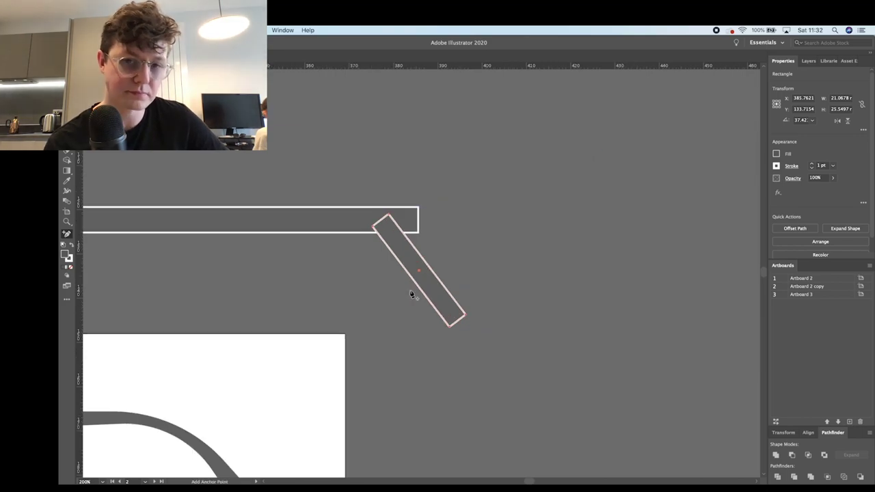
key(v)
drag(457, 320, 499, 364)
drag(447, 312, 443, 306)
key(super+minus)
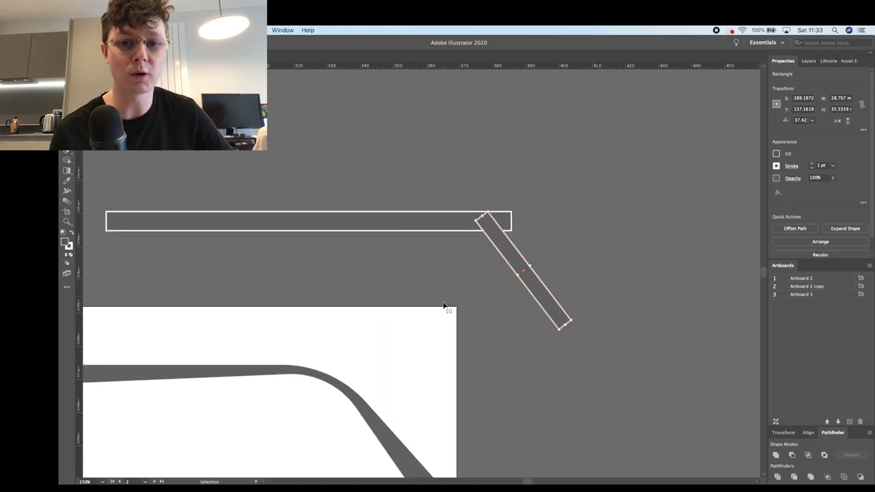
key(super+minus)
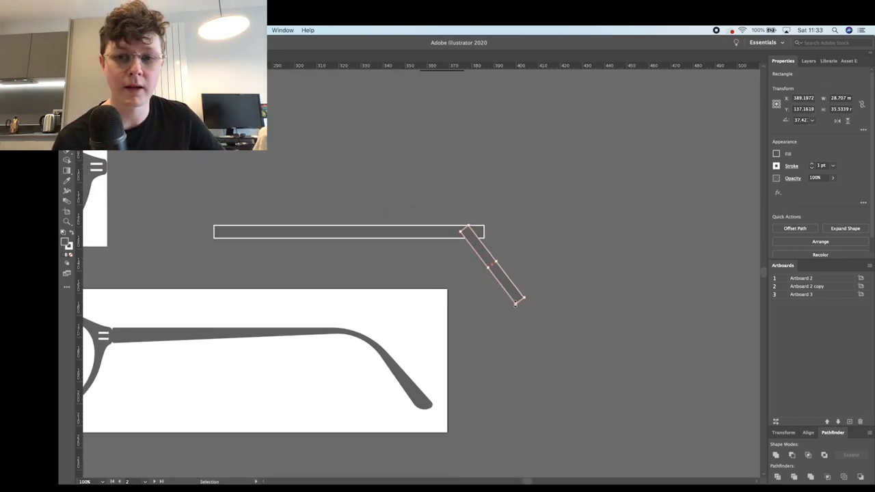
Step: Widen the sloping rectangle slightly, select both rectangles and merge them into one bent temple shape with the Shape Builder
drag(487, 268, 252, 202)
click(383, 194)
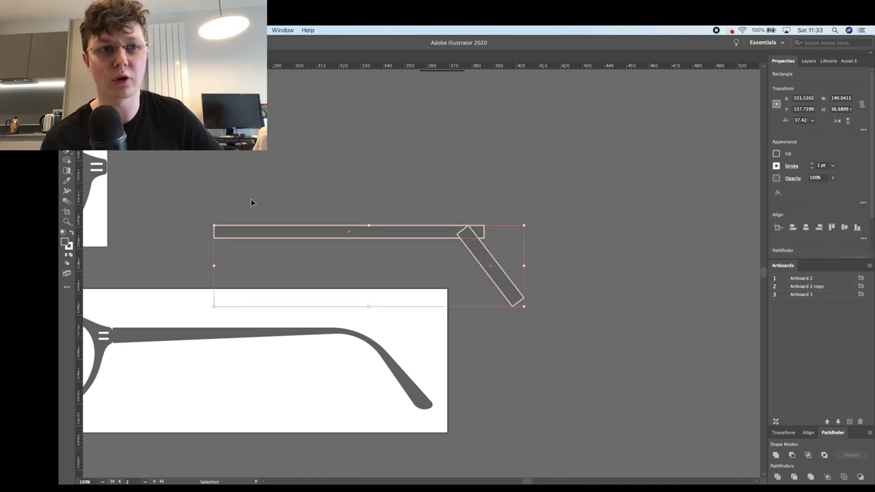
key(shift+m)
mouse_move(433, 230)
mouse_down()
mouse_move(469, 235)
mouse_move(472, 247)
mouse_up()
click(67, 68)
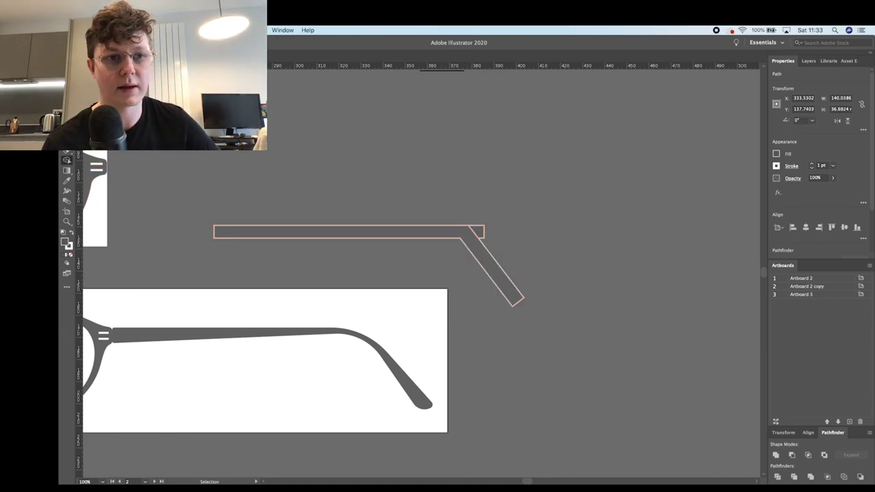
Step: Delete the leftover corner piece beyond the bend and select the merged temple outline
click(488, 205)
click(480, 233)
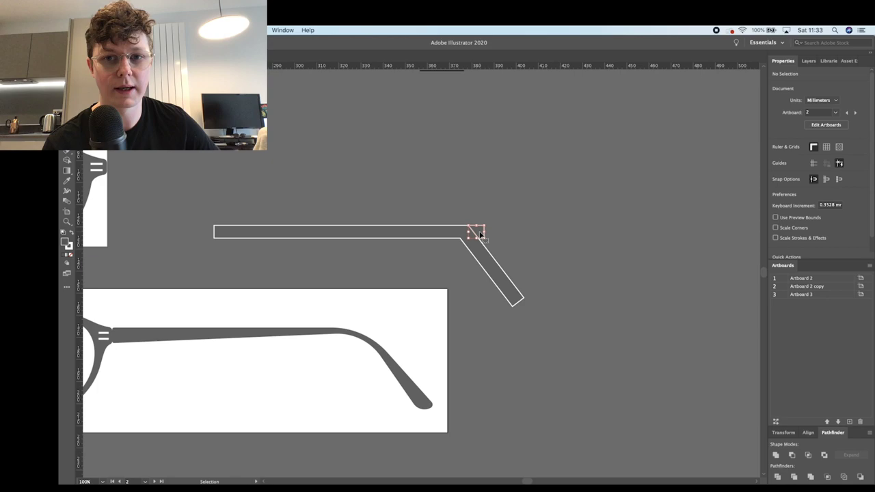
click(472, 244)
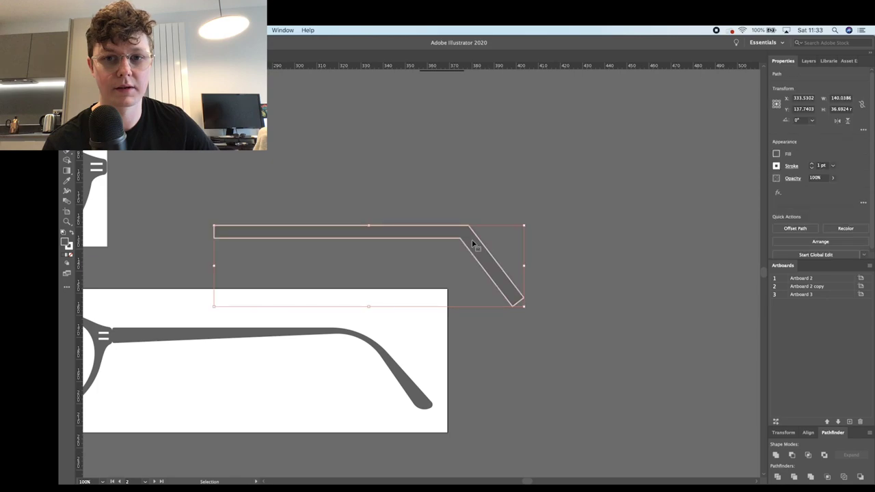
Step: Nudge the inner anchor of the temple's bend up and right to about X 376.83, Y 122.34 mm, tapering both sections
key(a)
click(461, 238)
click(460, 240)
key(Up)
key(Up)
key(Up)
key(Up)
key(Up)
key(Up)
key(Up)
key(Right)
key(Right)
key(Right)
key(Right)
key(Right)
key(Right)
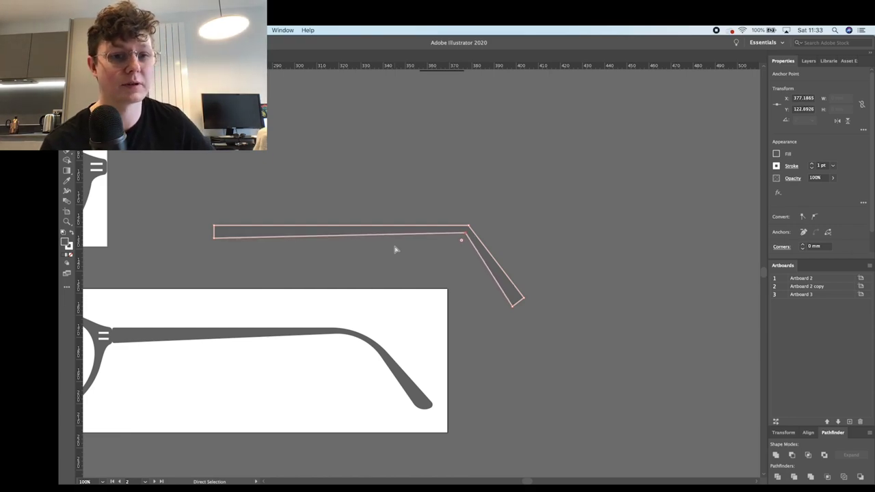
key(Up)
key(Left)
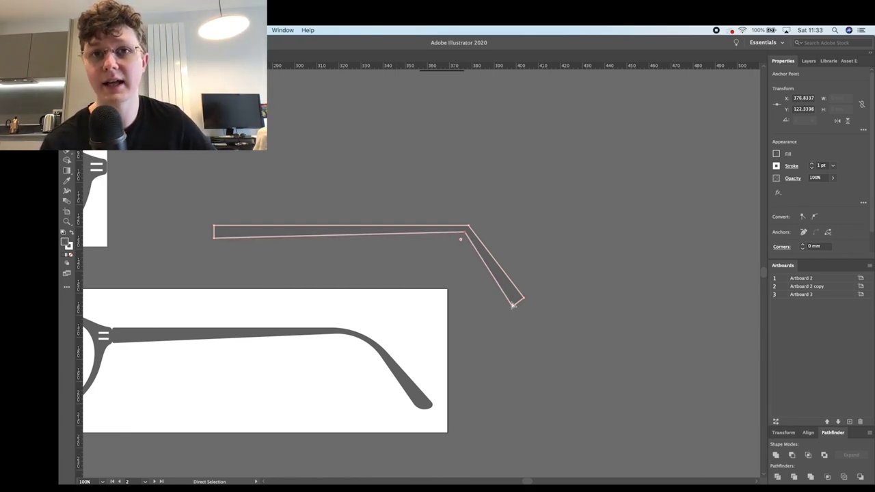
Step: Nudge the outer corner anchor of the temple's tip down and right to about X 404.96, Y 153.18 mm
click(525, 299)
key(Down)
key(Down)
key(Down)
key(Right)
key(Right)
key(Right)
key(Down)
key(Down)
key(Right)
key(Right)
key(Right)
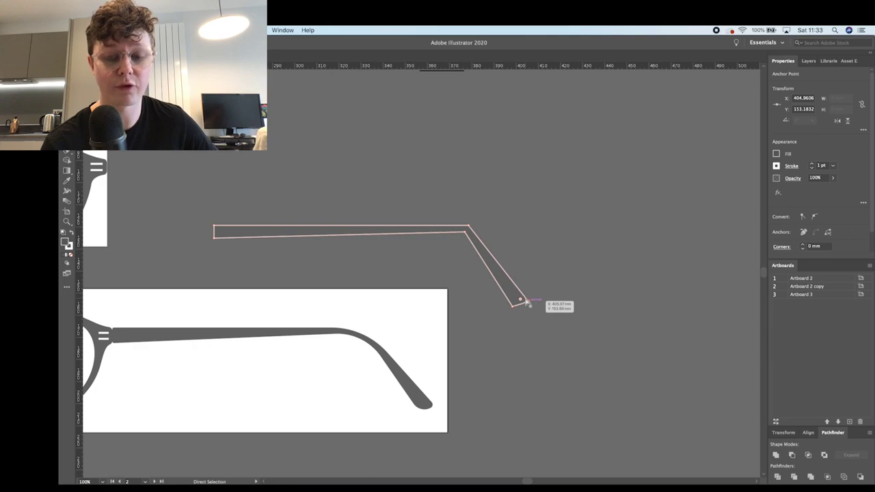
Step: Round both corners at the temple outline's tip so the end becomes a smooth curve
scroll(526, 303, left, 3)
key(Right)
drag(548, 298, 551, 283)
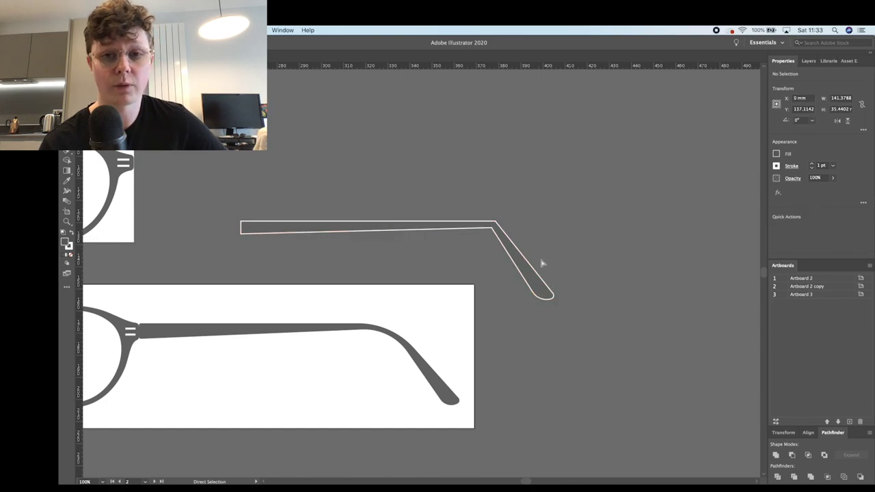
Step: Round the inner and outer corners of the temple's bend with a radius of about 27.45 mm
click(495, 223)
drag(488, 235, 468, 274)
click(496, 222)
drag(491, 232, 463, 283)
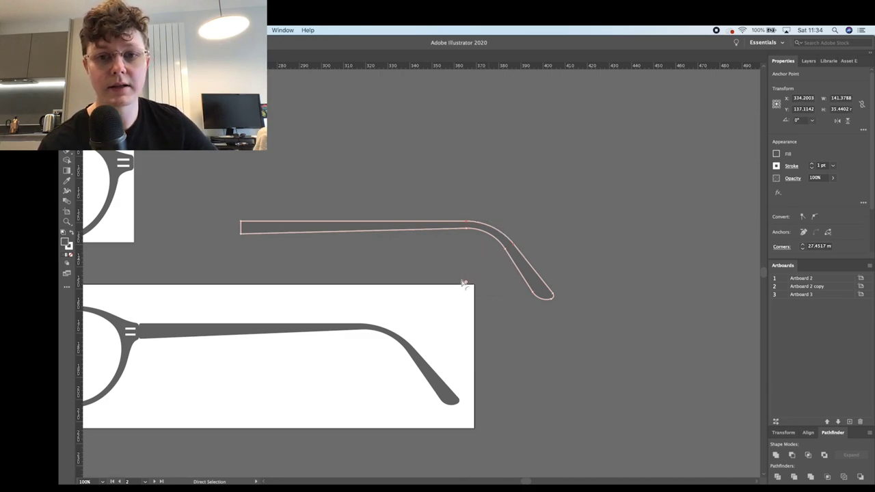
click(445, 272)
Step: Round the two corners at the temple's hinge end with a radius of about 1.33 mm and deselect the outline
scroll(445, 272, left, 3)
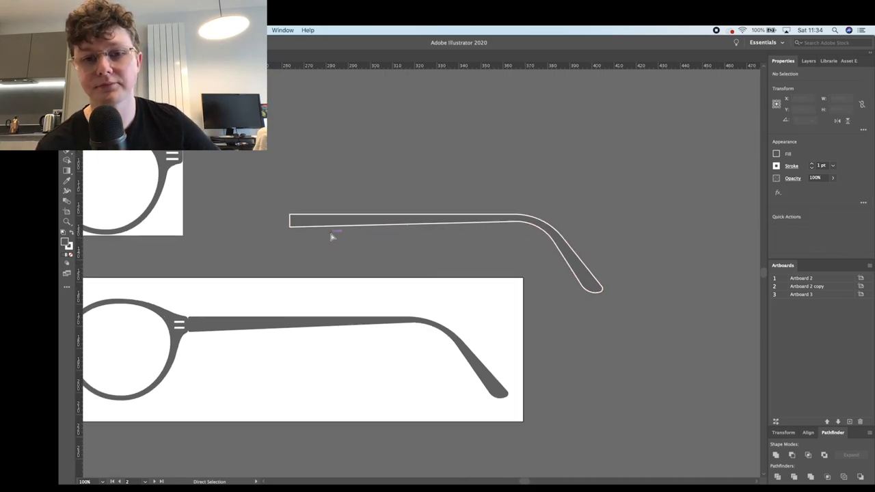
click(290, 217)
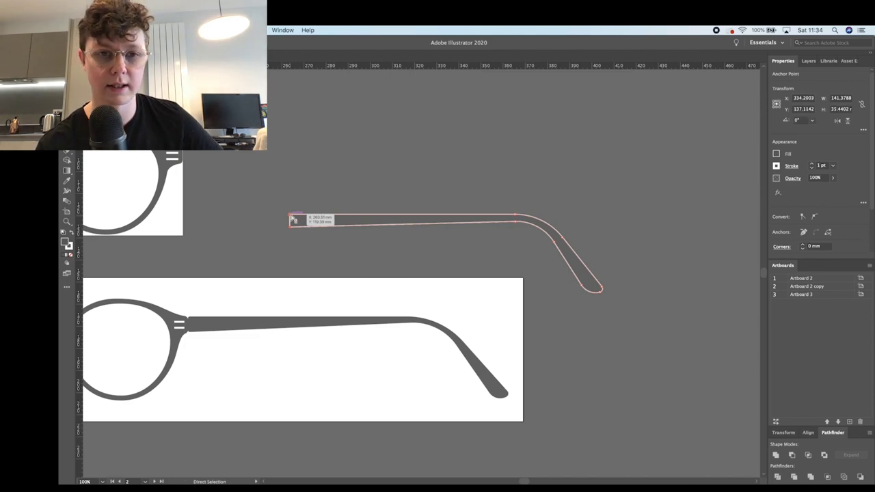
drag(295, 221, 295, 223)
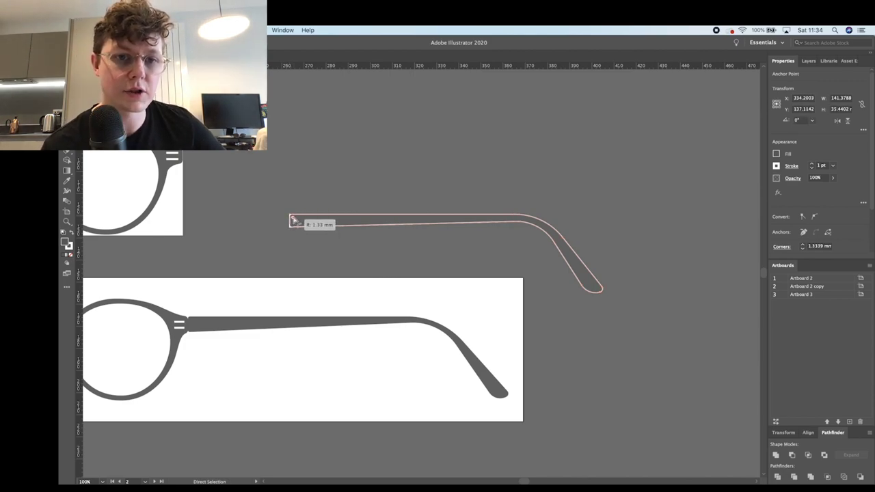
key(v)
click(257, 150)
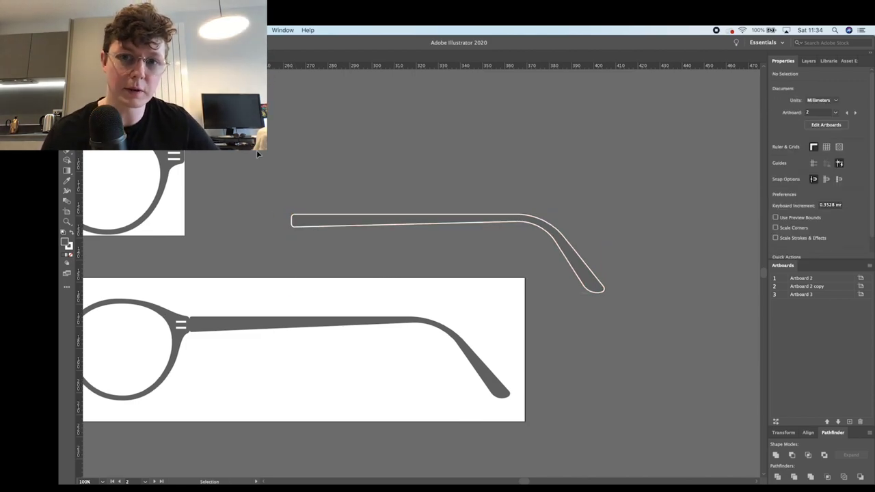
Step: Overlay the temple outline on the finished right temple to compare, then move it clear to about X 349.17, Y 140.85 mm
scroll(256, 150, left, 3)
drag(386, 203, 284, 307)
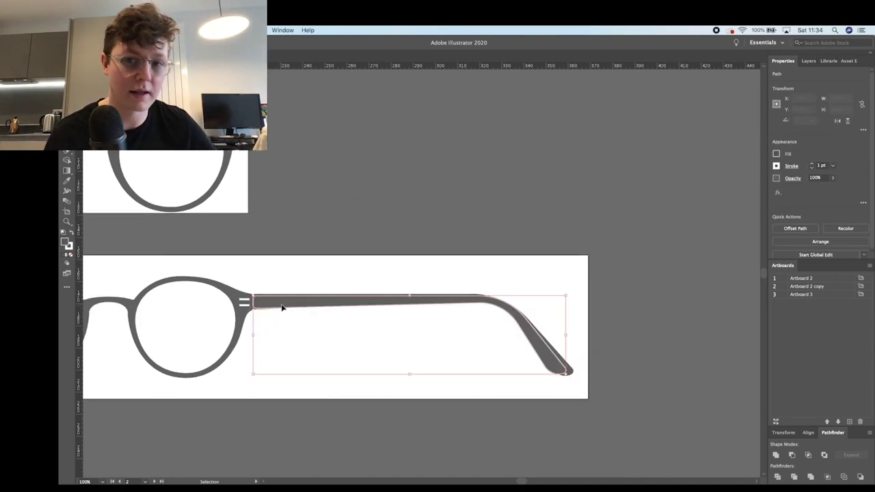
drag(344, 305, 477, 210)
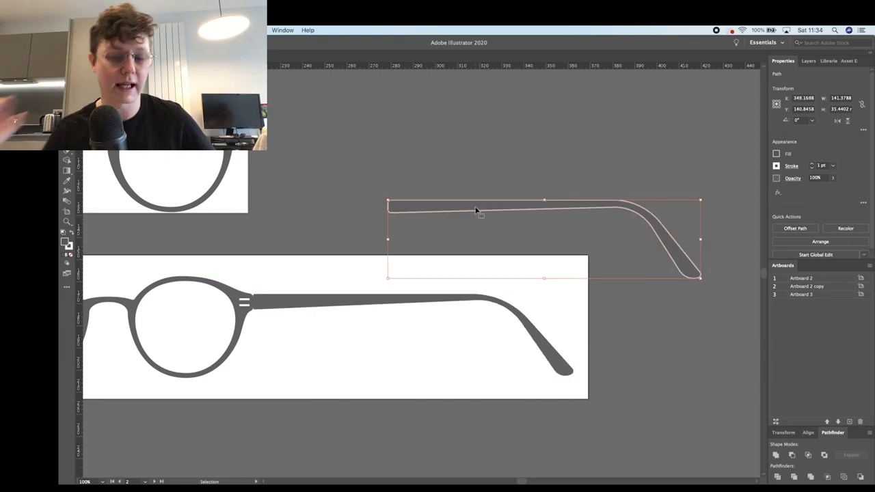
click(628, 305)
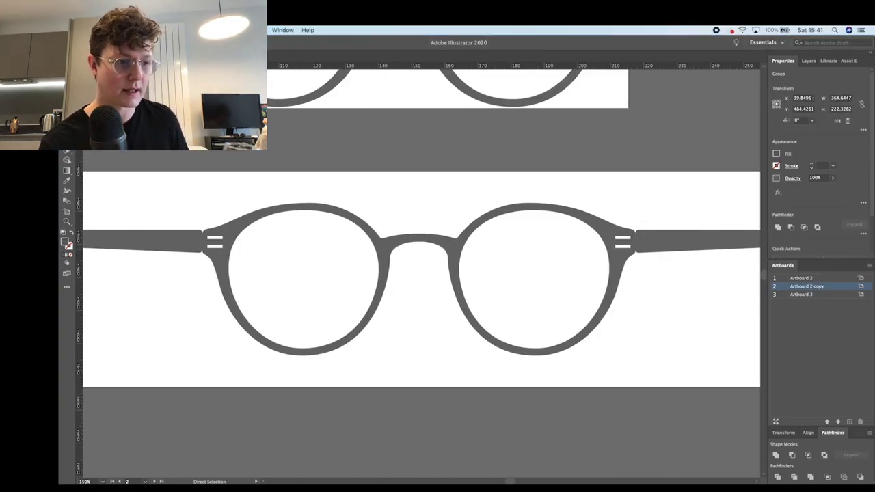
Step: Nudge the anchor on the inner right side of the nose bridge left to about X 160 mm
click(451, 268)
key(super+z)
key(Left)
key(Left)
key(Left)
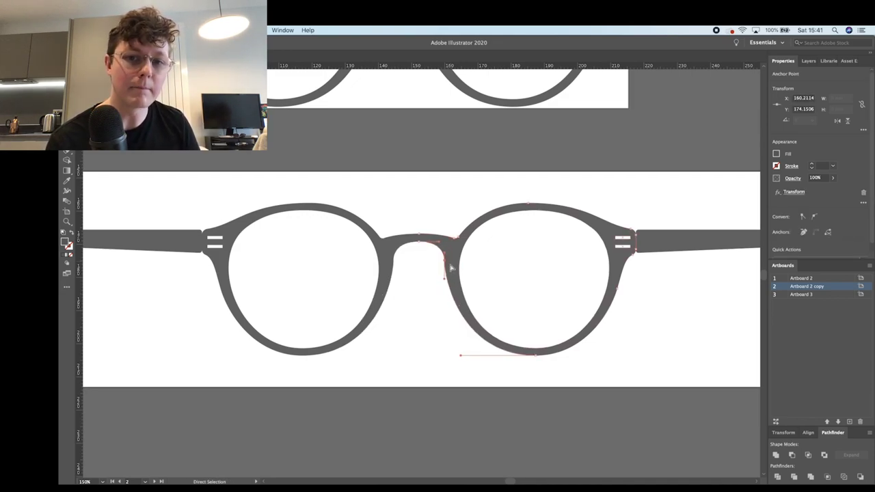
click(408, 284)
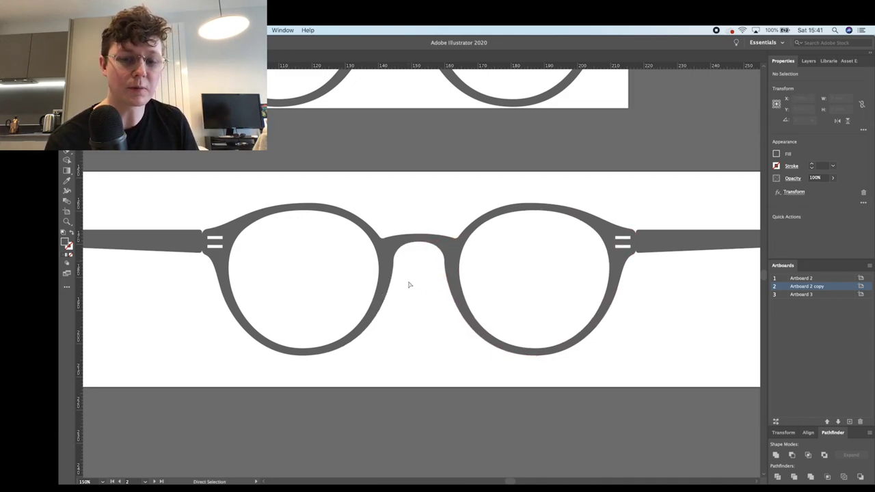
scroll(410, 285, left, 2)
key(super+minus)
key(super+minus)
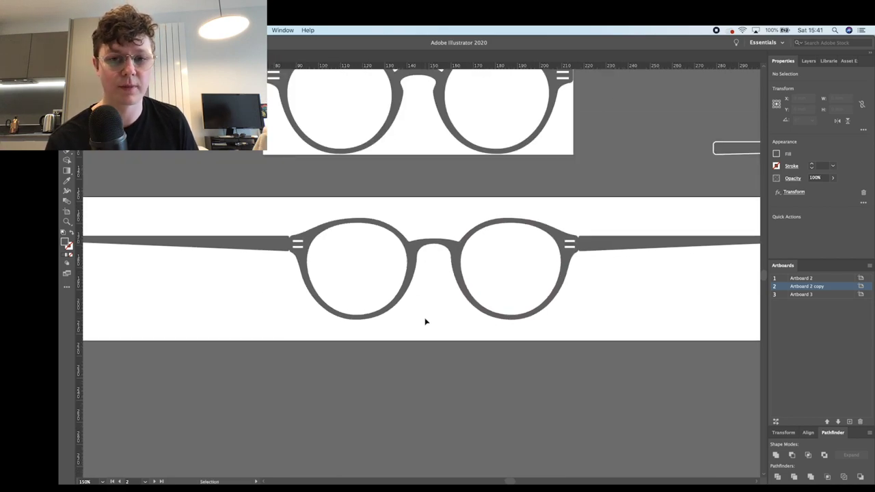
Step: Sharpen the corner where the bridge meets the right rim to 0 mm and extend its rim-side handle up and right
key(super+plus)
key(super+plus)
key(super+plus)
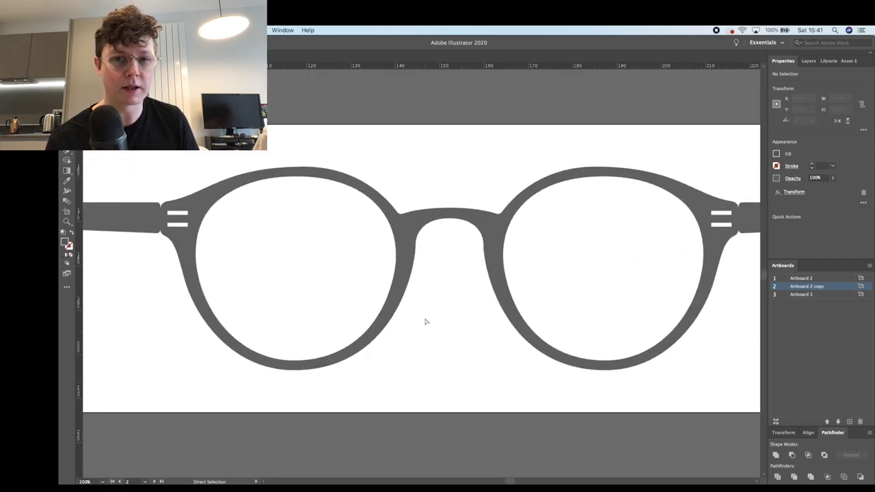
click(499, 212)
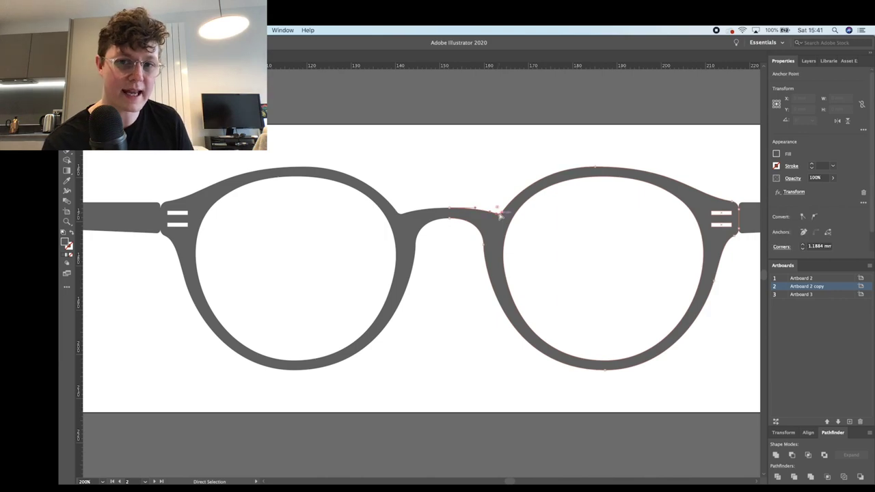
click(496, 198)
scroll(496, 198, up, 4)
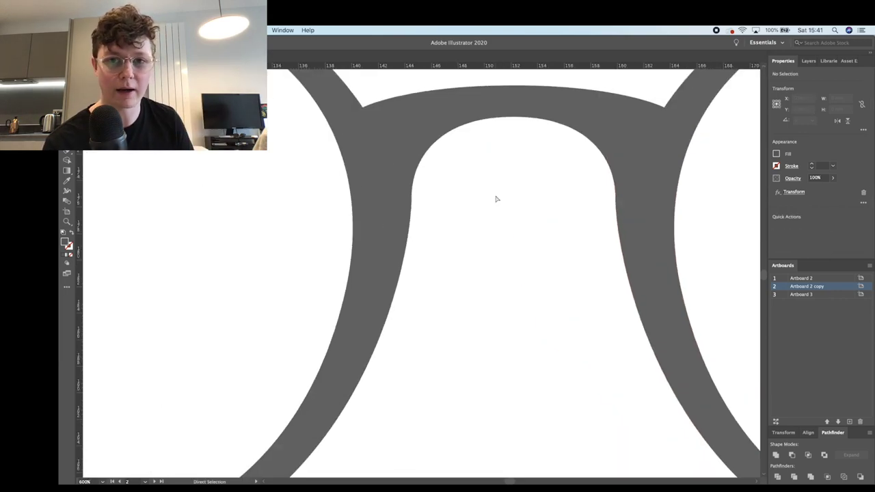
scroll(497, 198, right, 3)
scroll(478, 260, up, 2)
click(442, 300)
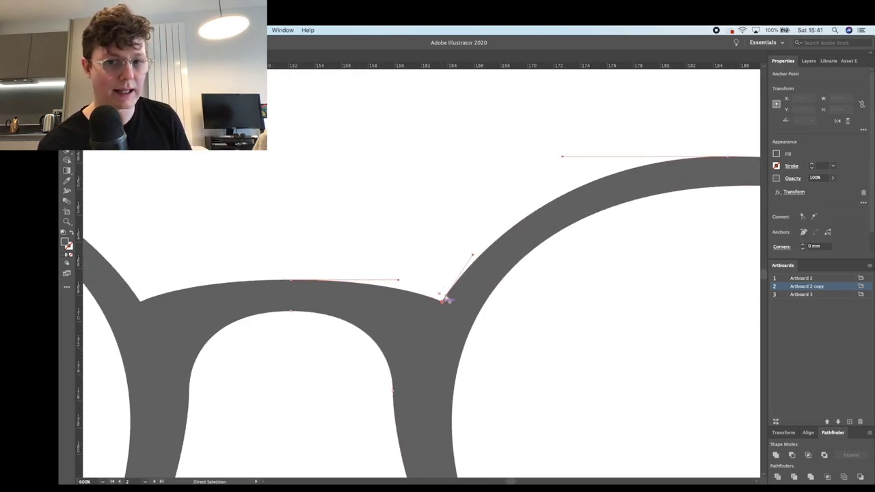
drag(473, 256, 478, 251)
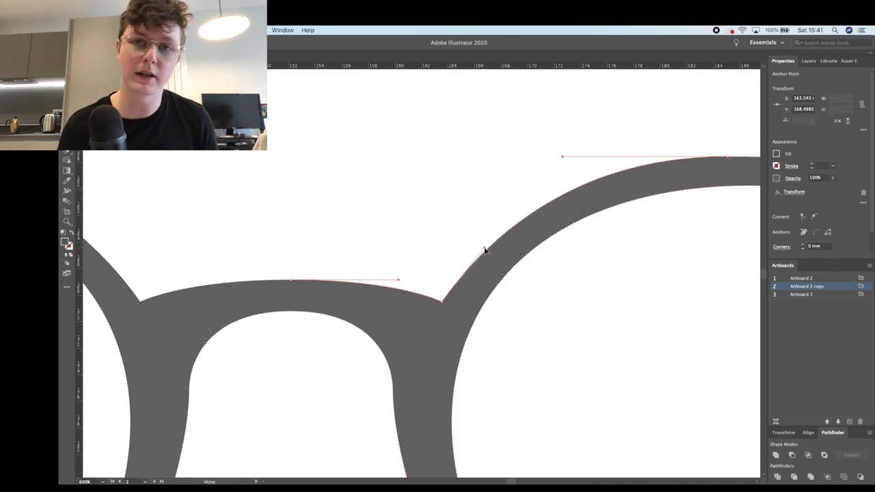
Step: Round the corner between the bridge and the right rim slightly and deselect the frame
click(444, 310)
click(442, 301)
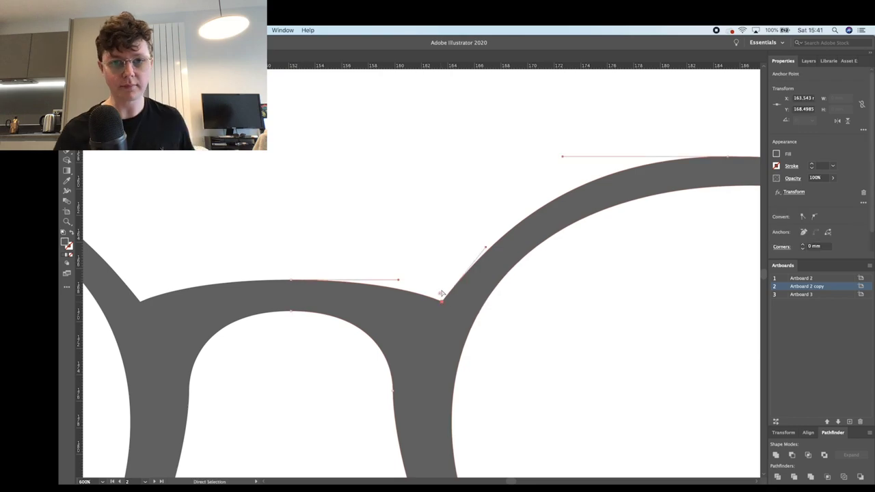
key(v)
click(408, 249)
key(super+minus)
key(super+minus)
key(super+minus)
key(super+minus)
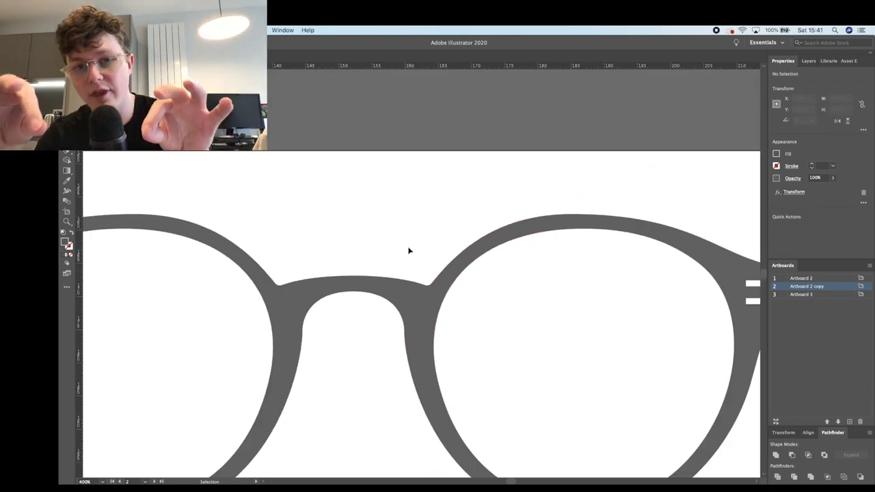
scroll(394, 370, left, 3)
key(super+1)
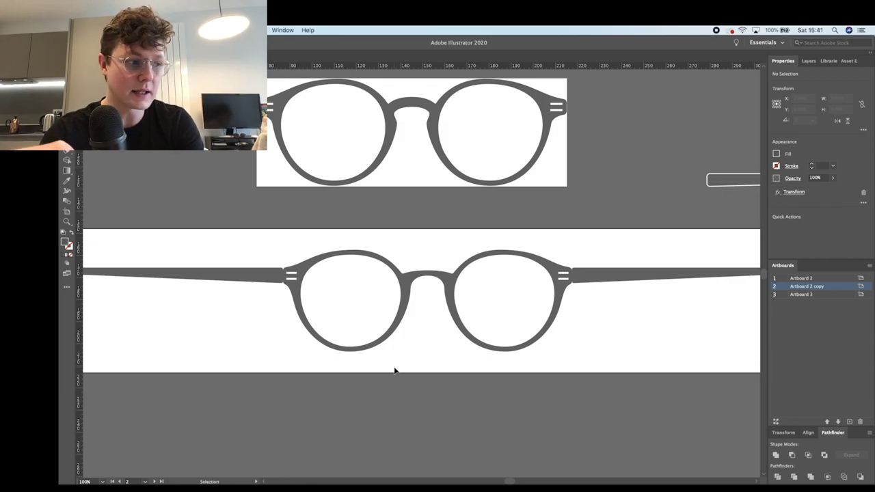
Step: Sharpen the corner between the bridge and right rim and adjust the curve handles of the rim's upper inner section
key(super+equal)
key(super+equal)
key(super+equal)
key(super+equal)
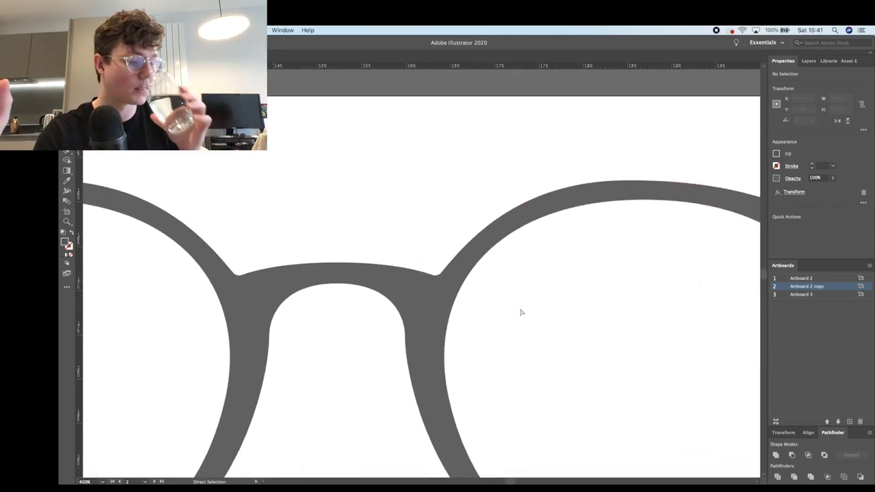
click(433, 268)
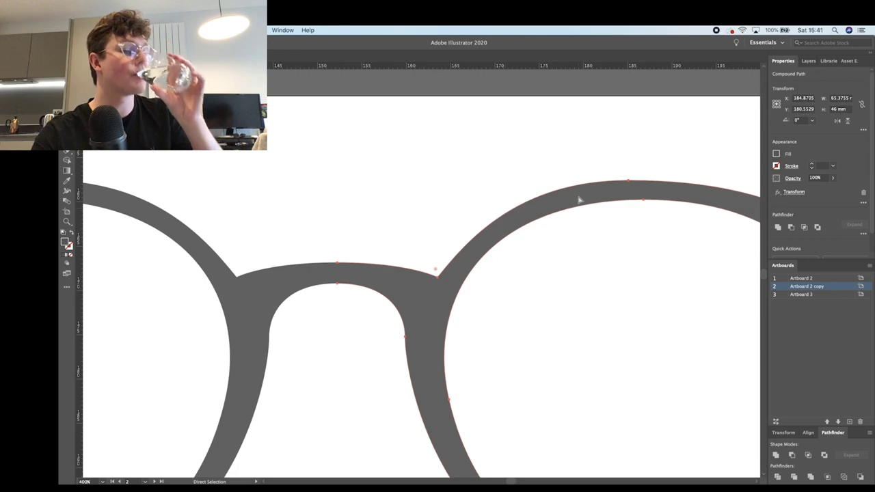
click(629, 182)
drag(517, 182, 514, 181)
drag(467, 243, 458, 250)
click(445, 250)
Step: Adjust the right rim's top anchor at about X 186.13, Y 157.55 mm and view the whole glasses
alt+scroll(445, 250, down, 3)
click(469, 256)
click(497, 236)
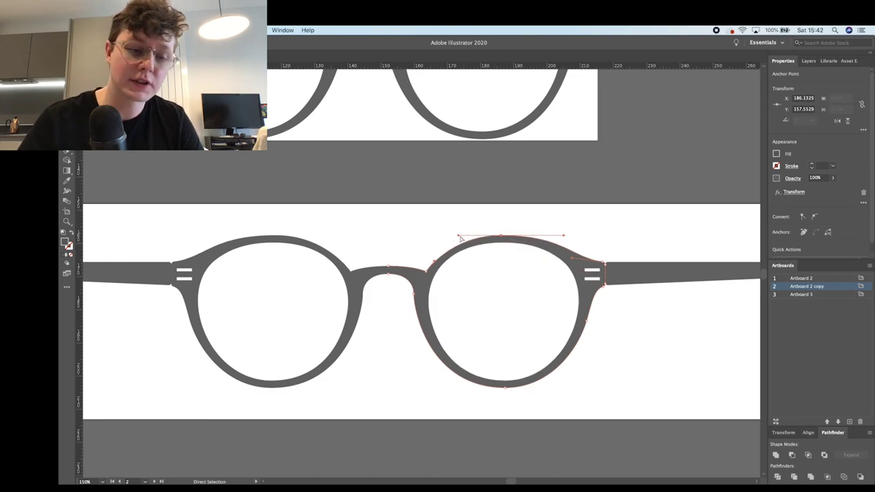
click(418, 242)
key(super+minus)
key(super+minus)
key(super+minus)
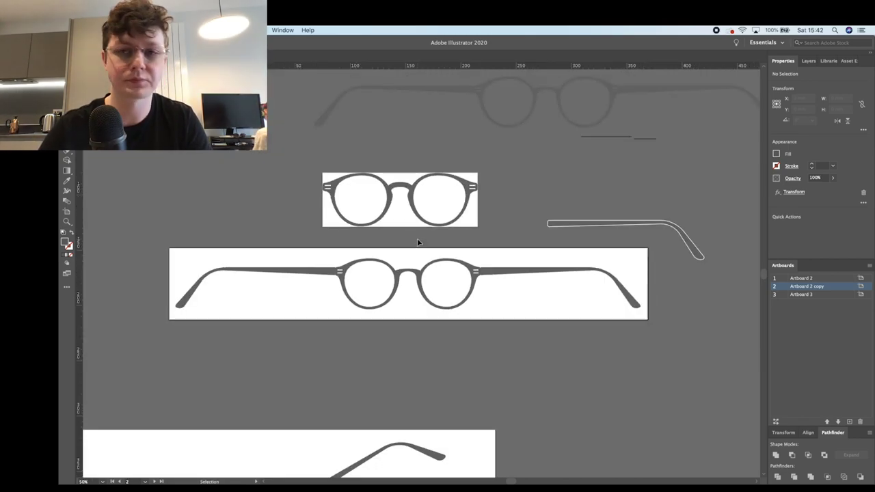
key(super+equal)
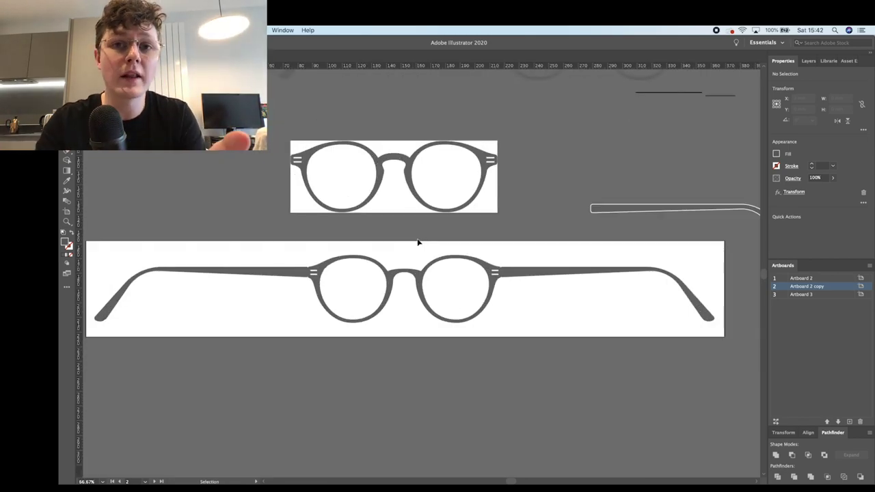
Step: Give the sharp corner between the bridge and the right rim a small radius and deselect the frame
key(super+equal)
key(super+equal)
key(super+equal)
key(super+equal)
key(super+equal)
key(a)
click(429, 272)
drag(429, 272, 425, 262)
key(v)
click(407, 237)
key(super+minus)
key(super+minus)
key(super+minus)
key(super+minus)
Step: Sharpen the bridge-to-rim corner and raise the bridge's top centre anchor slightly to thicken and arch the bridge
key(a)
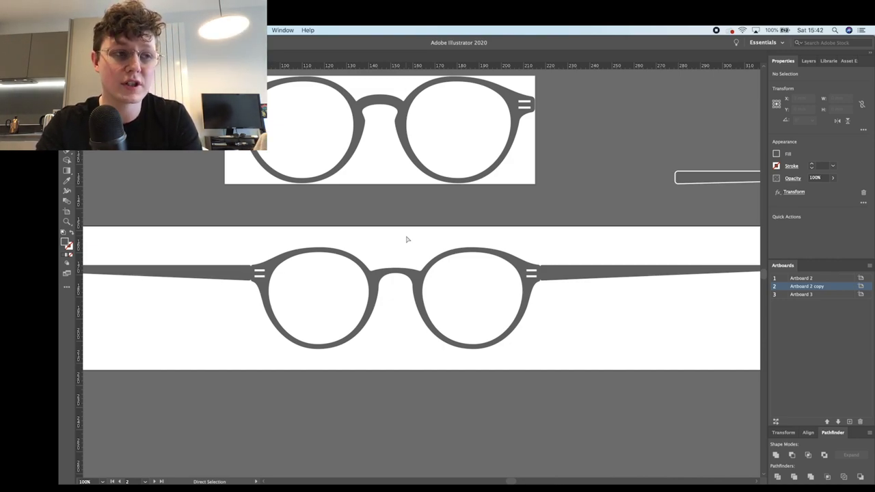
key(super+minus)
key(v)
key(super+equal)
key(super+equal)
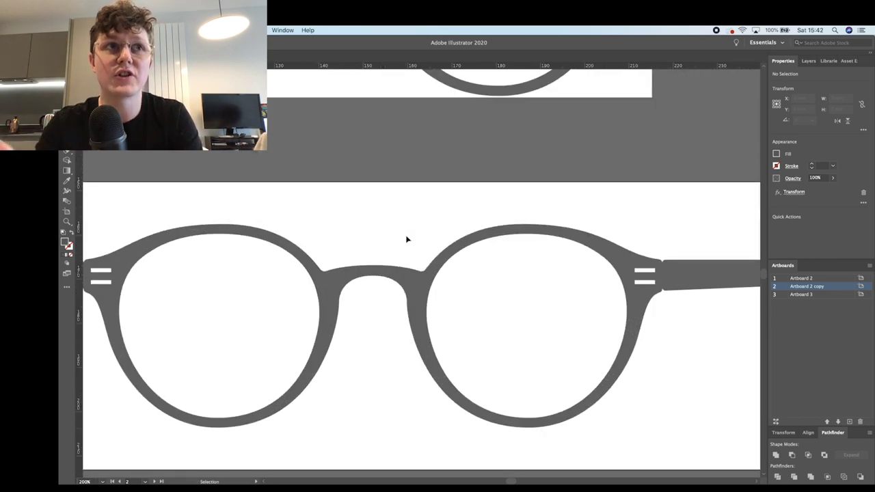
click(412, 271)
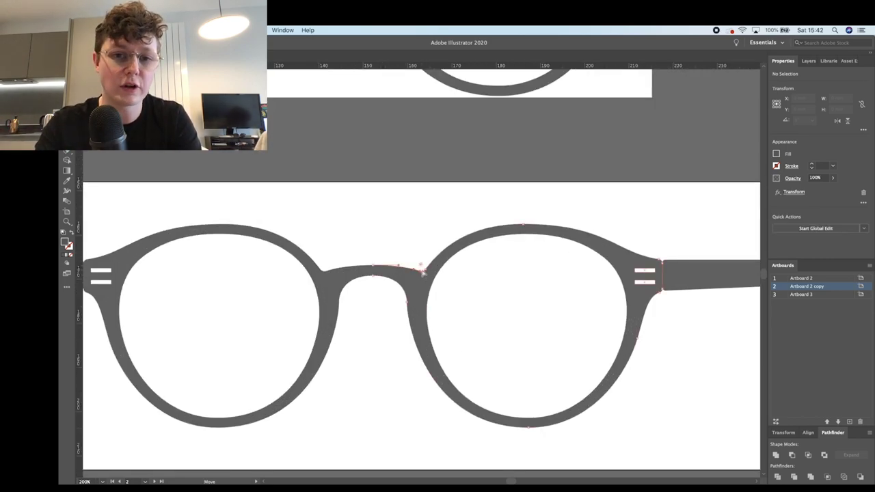
drag(374, 270, 373, 262)
Step: Round the corner between the bridge and the right rim with a radius of about 1.84 mm
click(422, 272)
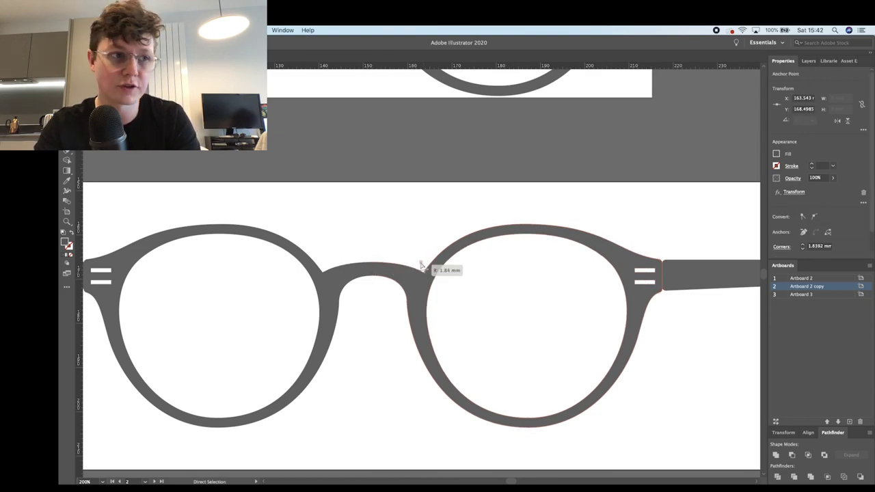
click(410, 247)
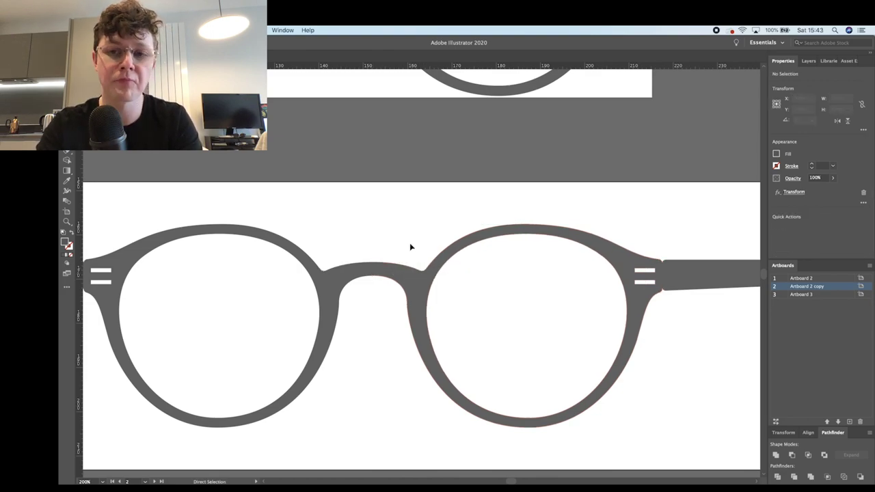
key(super+minus)
key(super+minus)
key(super+minus)
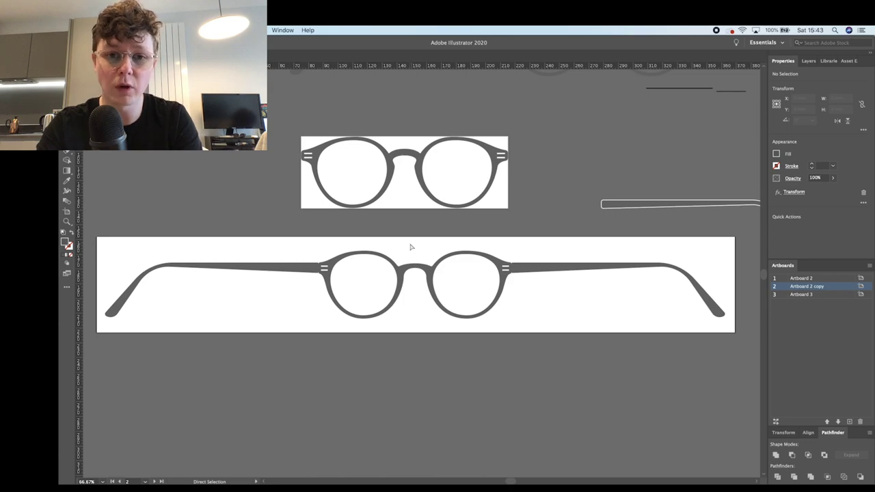
Step: Shift the lower handle of the bridge's inner right anchor slightly right to soften the nose opening's side
key(super+plus)
key(super+plus)
key(super+plus)
key(super+plus)
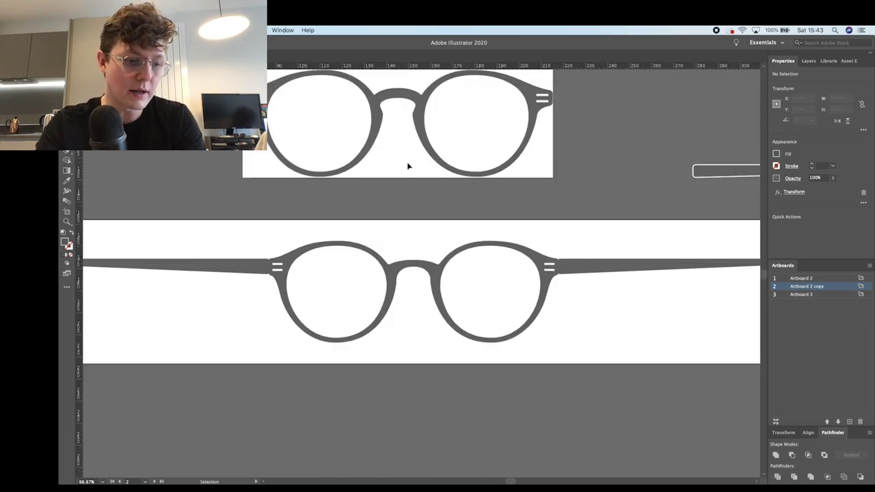
click(456, 335)
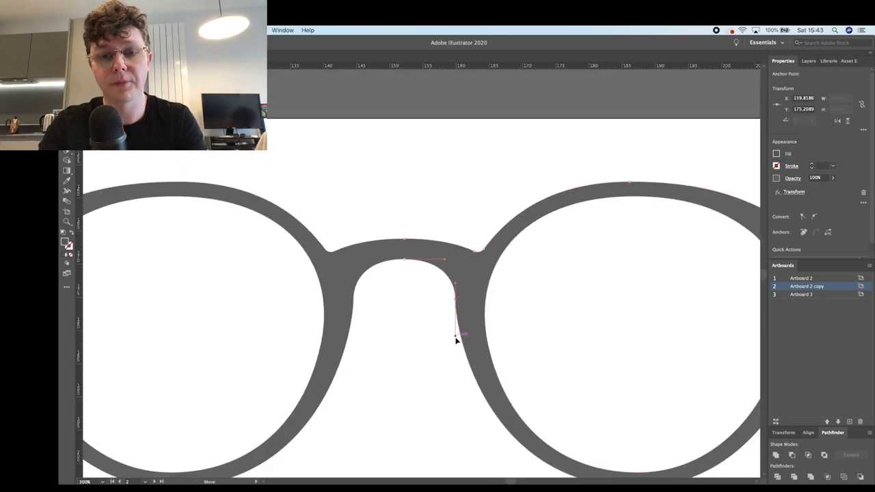
click(454, 338)
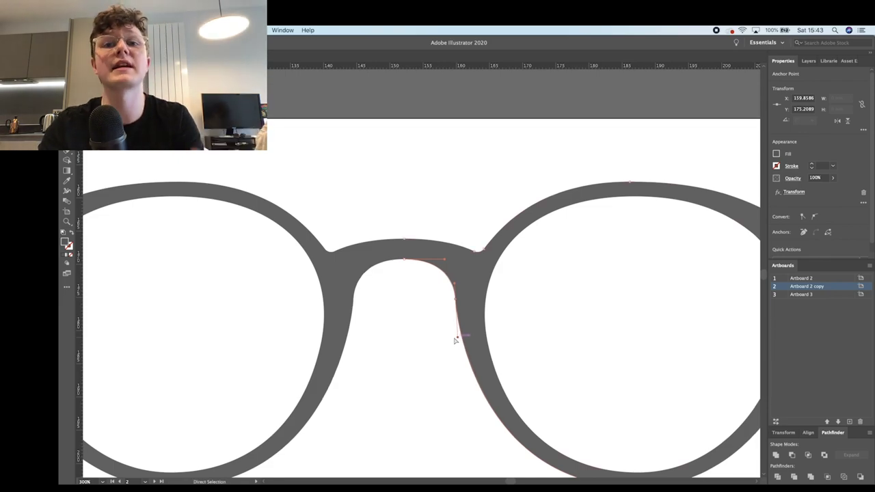
Step: Shift the upper handle of the bridge's inner right anchor slightly up and left, smoothing the curve into the nose opening
key(super+minus)
key(super+minus)
key(super+plus)
key(super+plus)
key(super+plus)
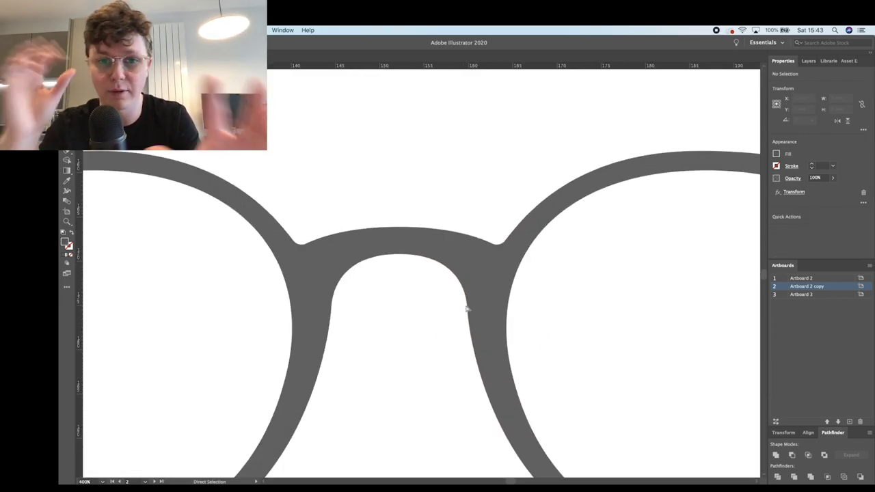
click(467, 309)
drag(466, 285, 464, 283)
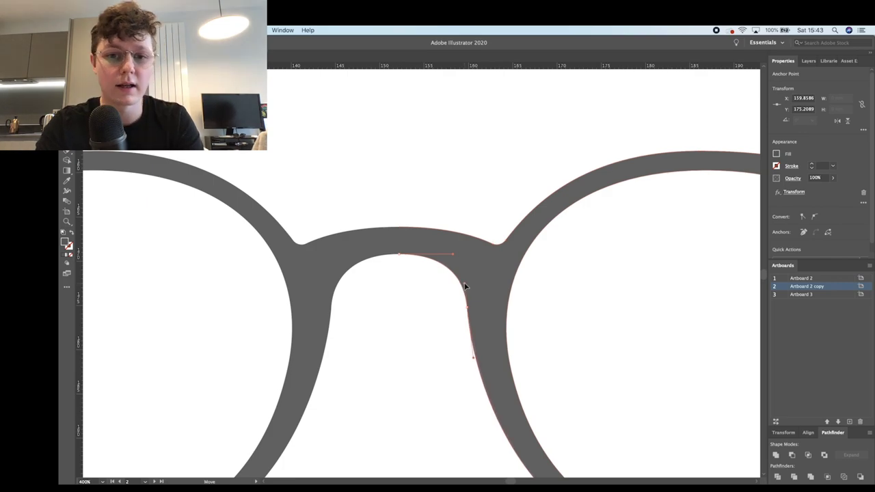
click(439, 299)
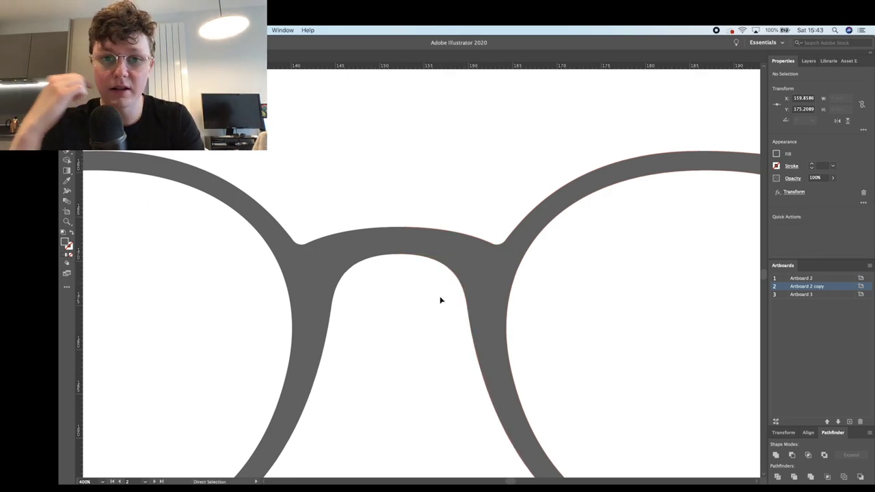
key(super+minus)
key(super+minus)
key(super+minus)
key(super+minus)
key(super+minus)
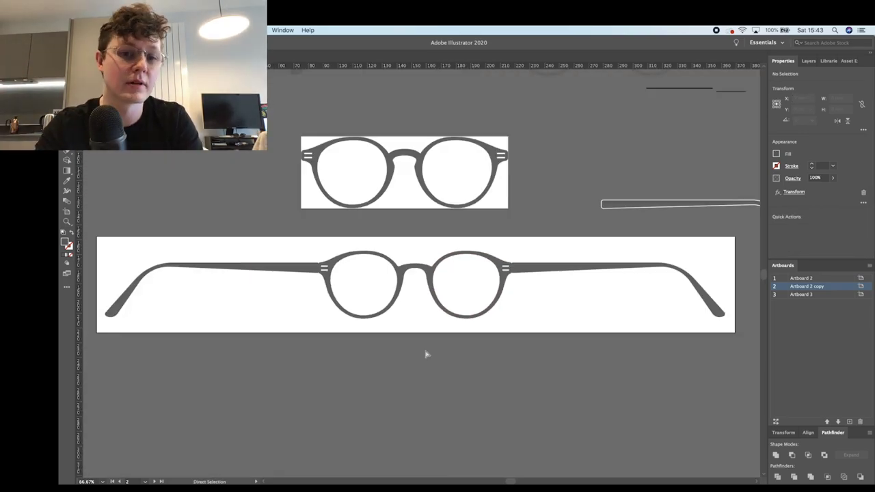